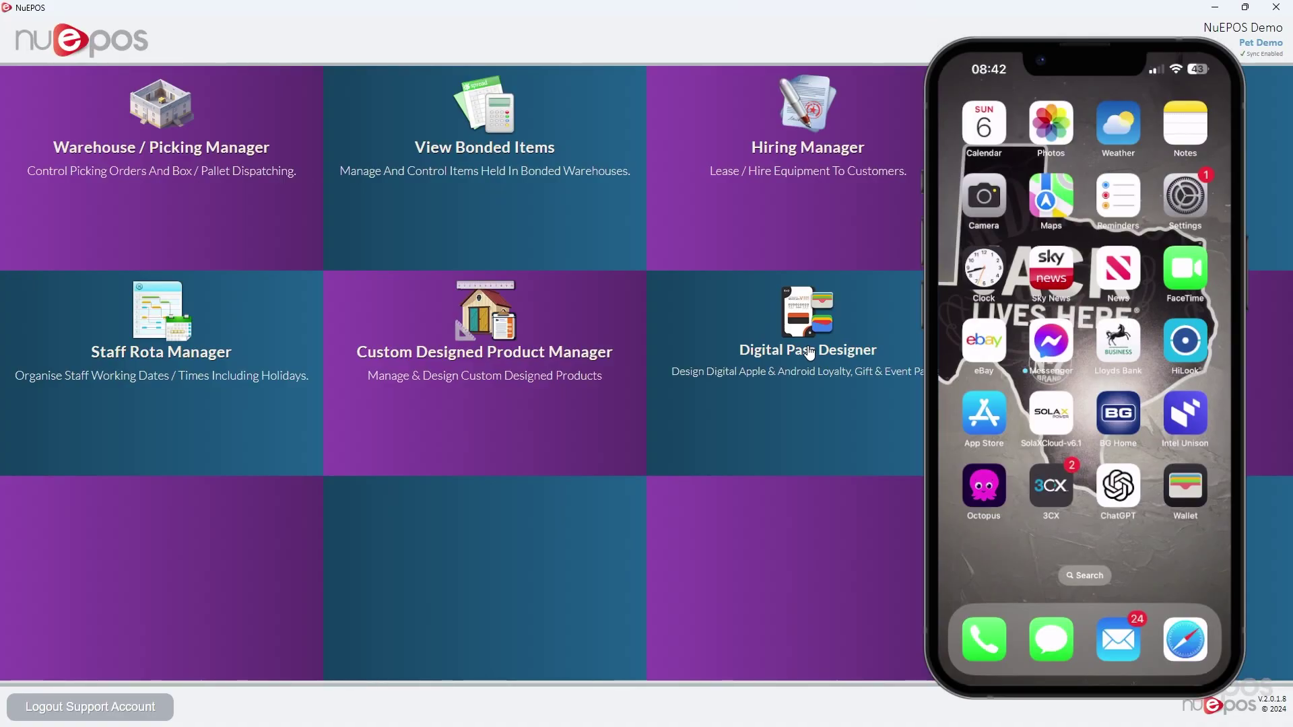
Open the Customer Loyalty Card in the Digital Pass Editor and check its Pass Objects and Apple image settings
left_click(805, 349)
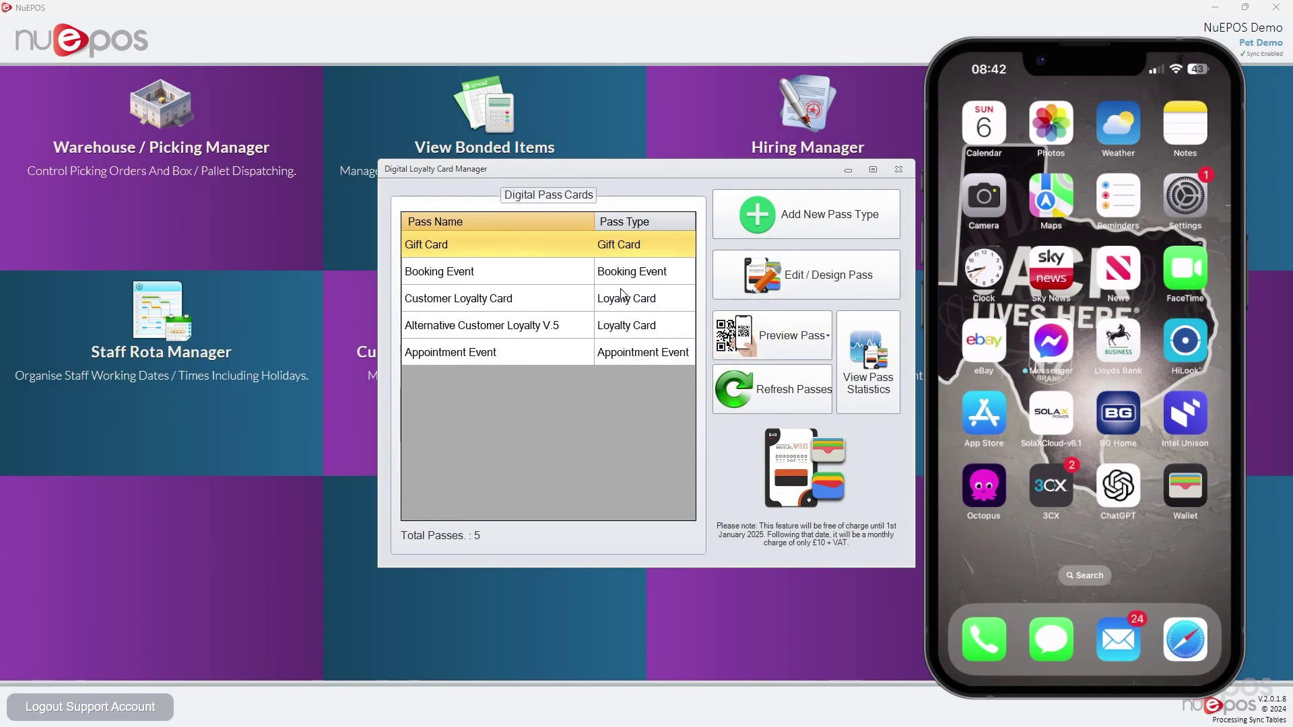
left_click(621, 296)
left_click(754, 283)
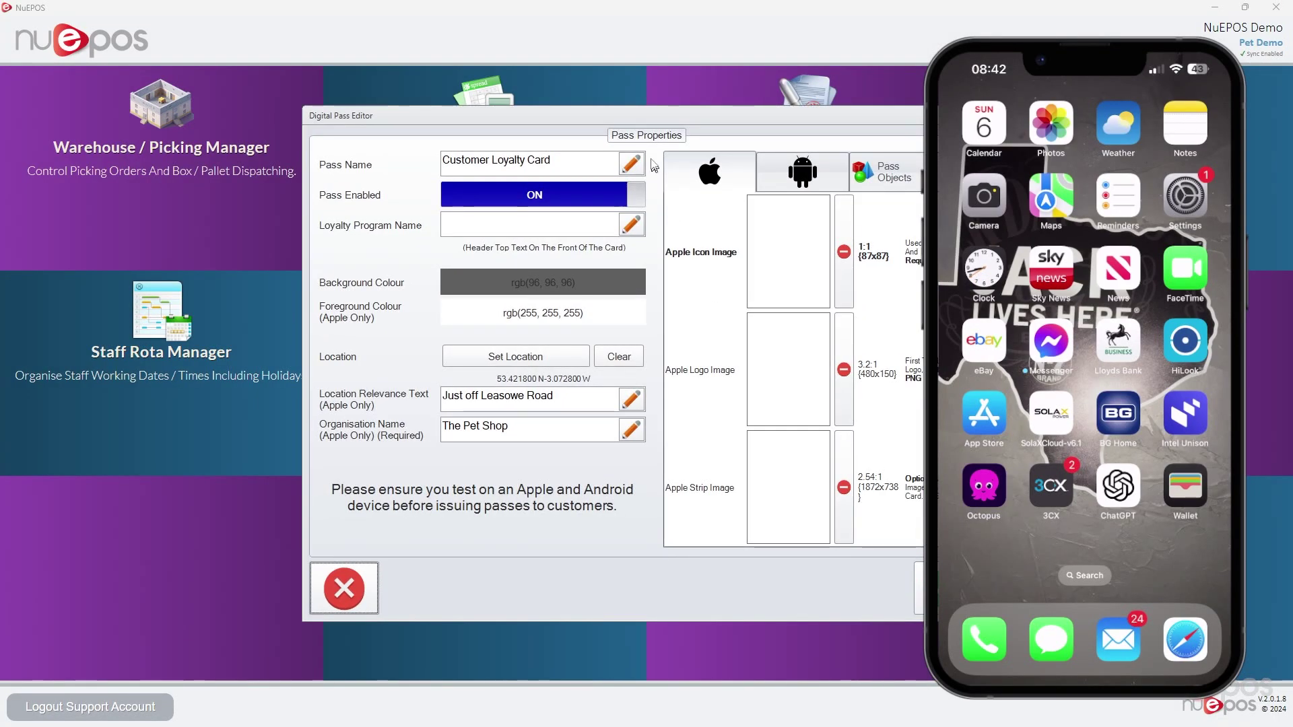
left_click_drag(664, 115, 418, 136)
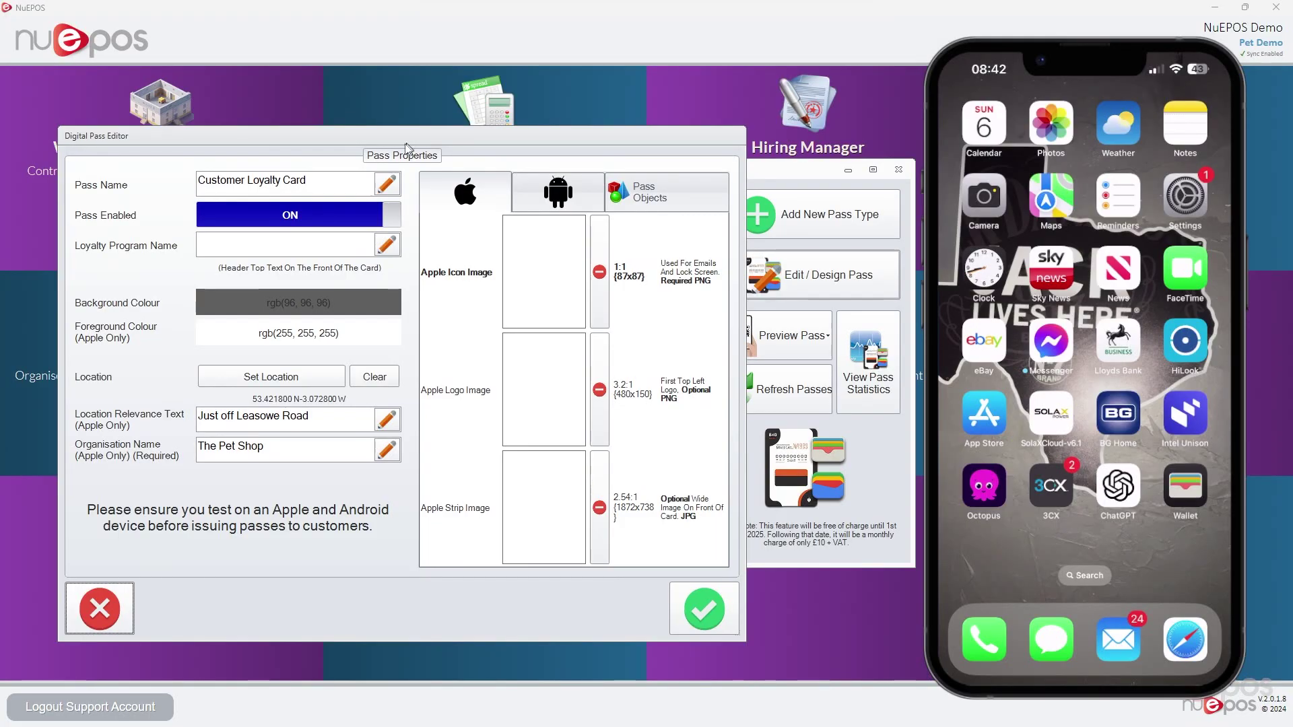
left_click(613, 194)
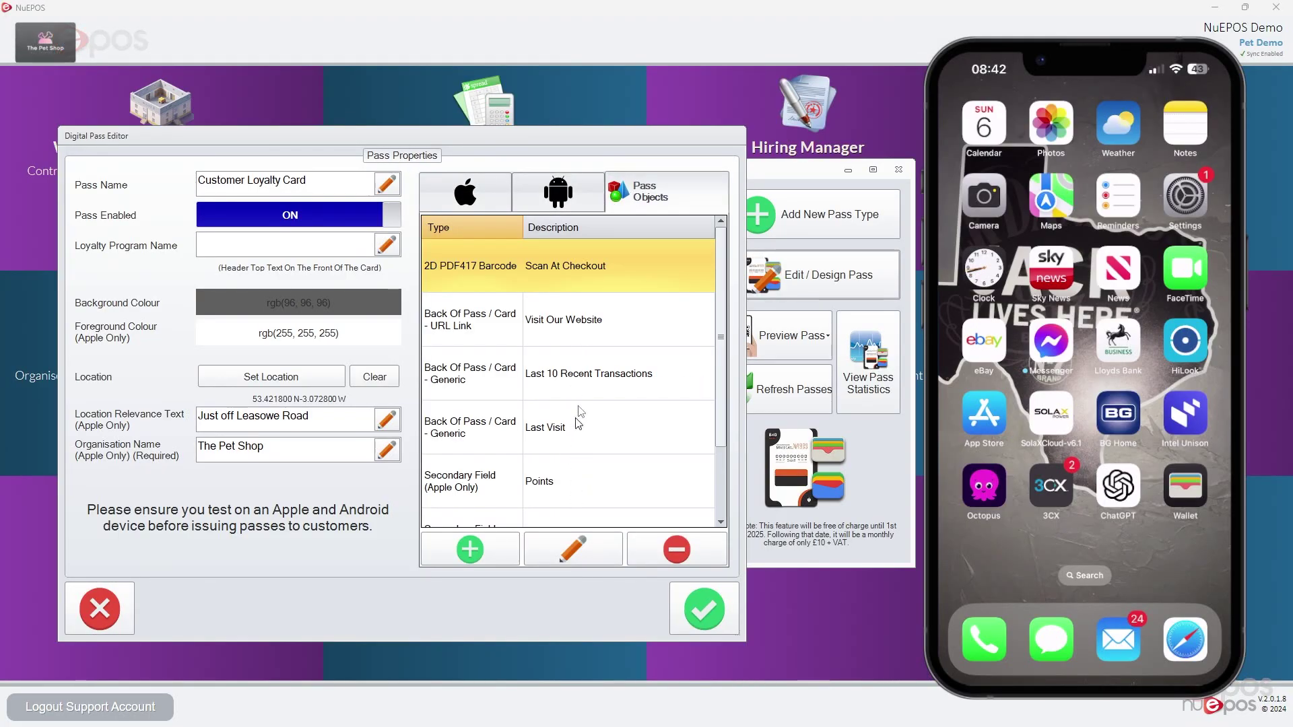
left_click(463, 202)
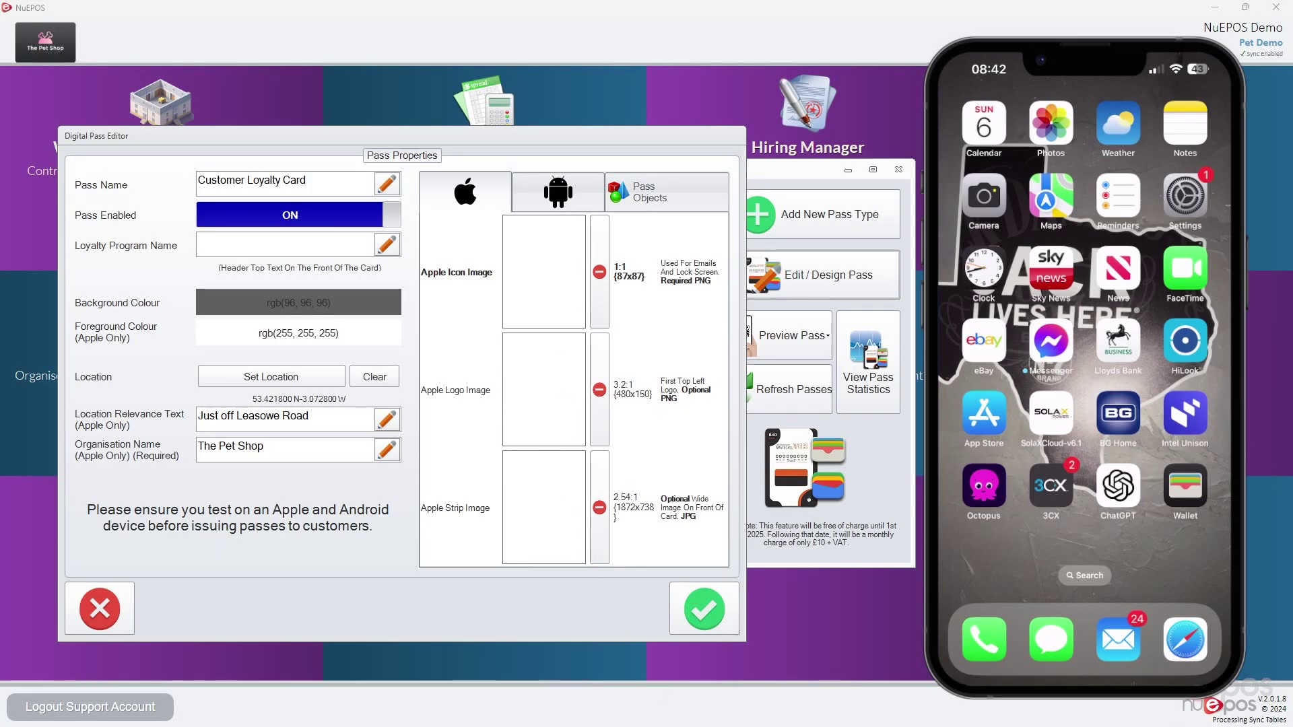
key("alt+Tab")
left_click_drag(590, 121, 557, 123)
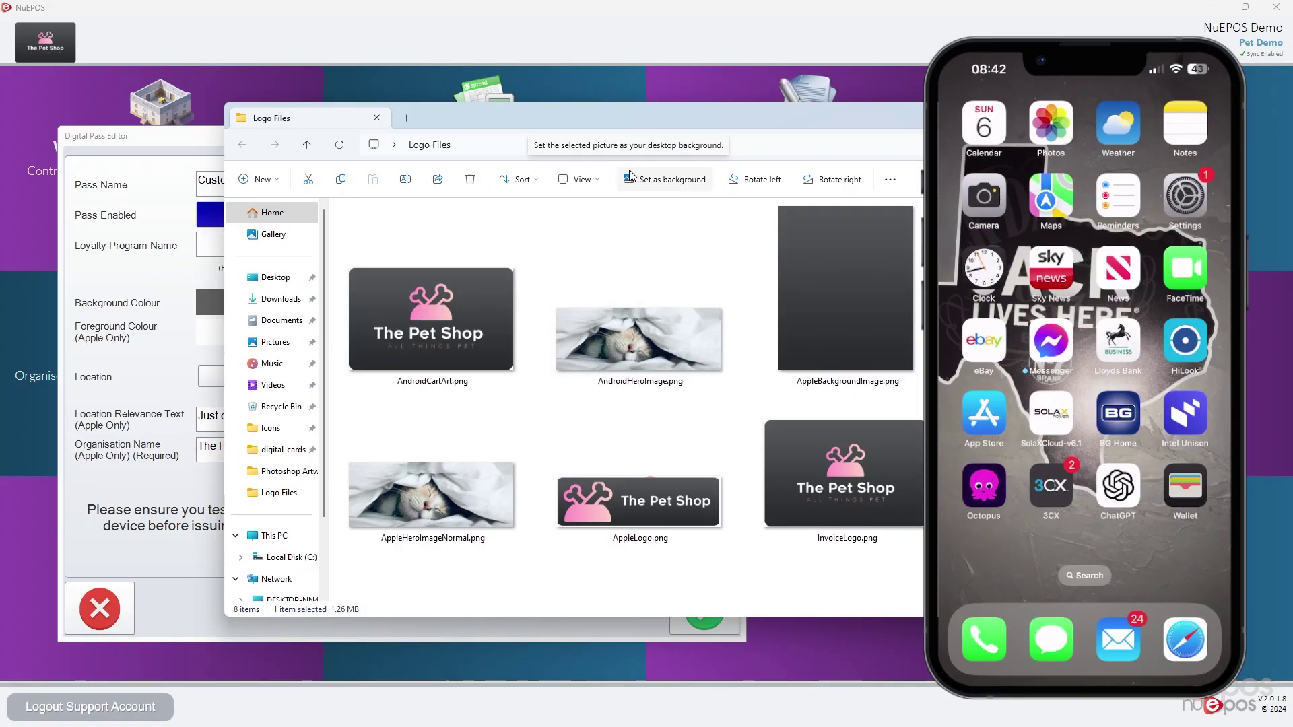
key("alt+Tab")
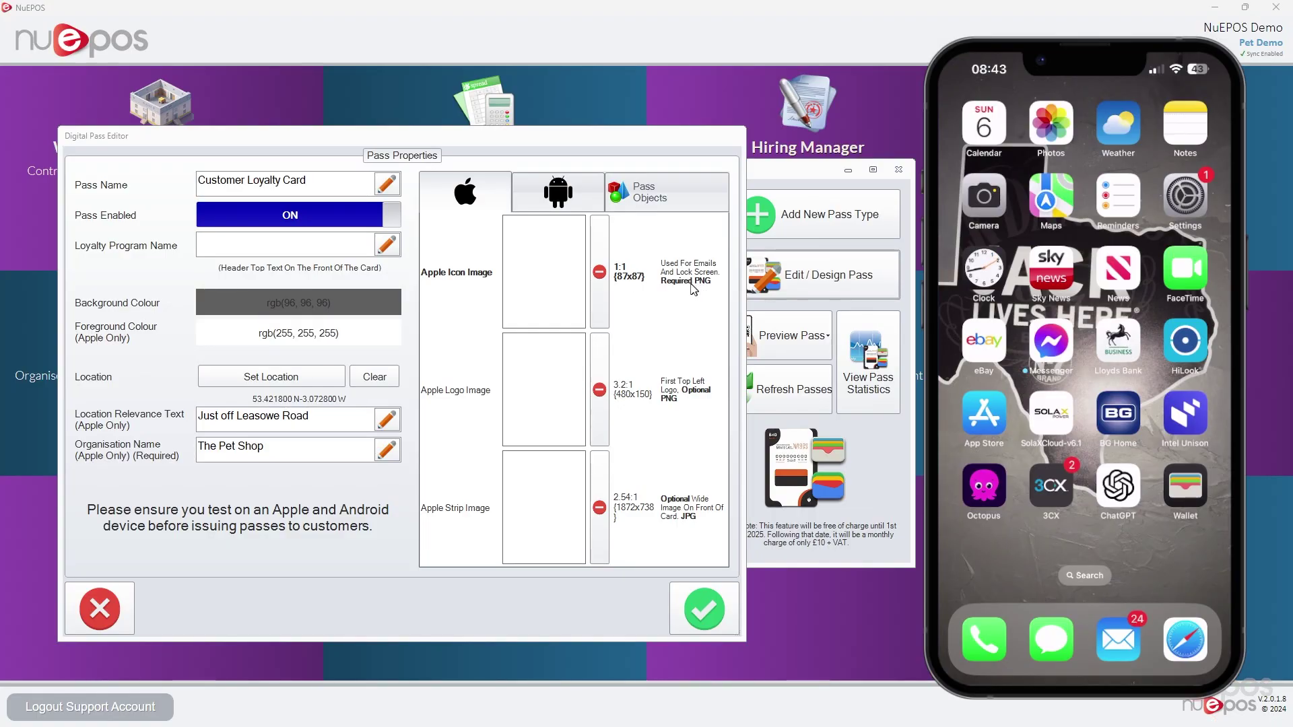
Load Square Logo.png as the Apple icon, The Pet Shop logo, and AppleHeroImageNormal.png as the strip image
left_click(537, 276)
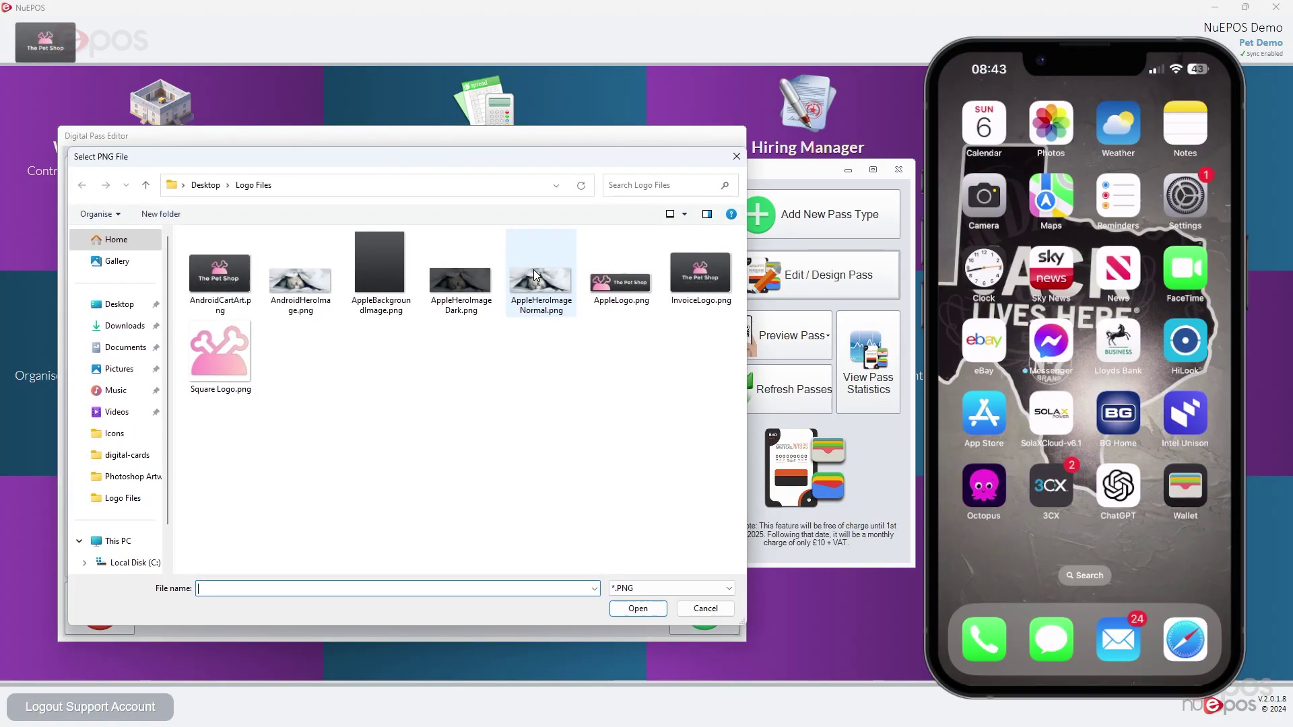
left_click(220, 354)
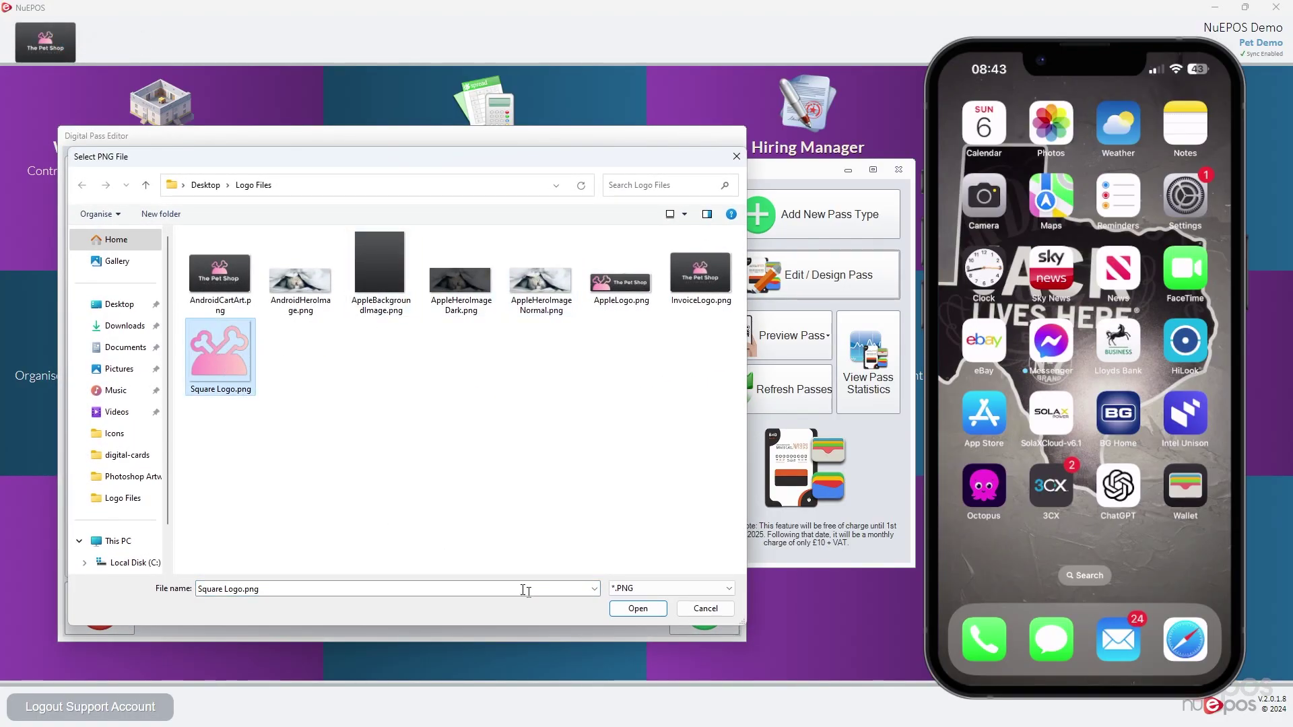
left_click(637, 608)
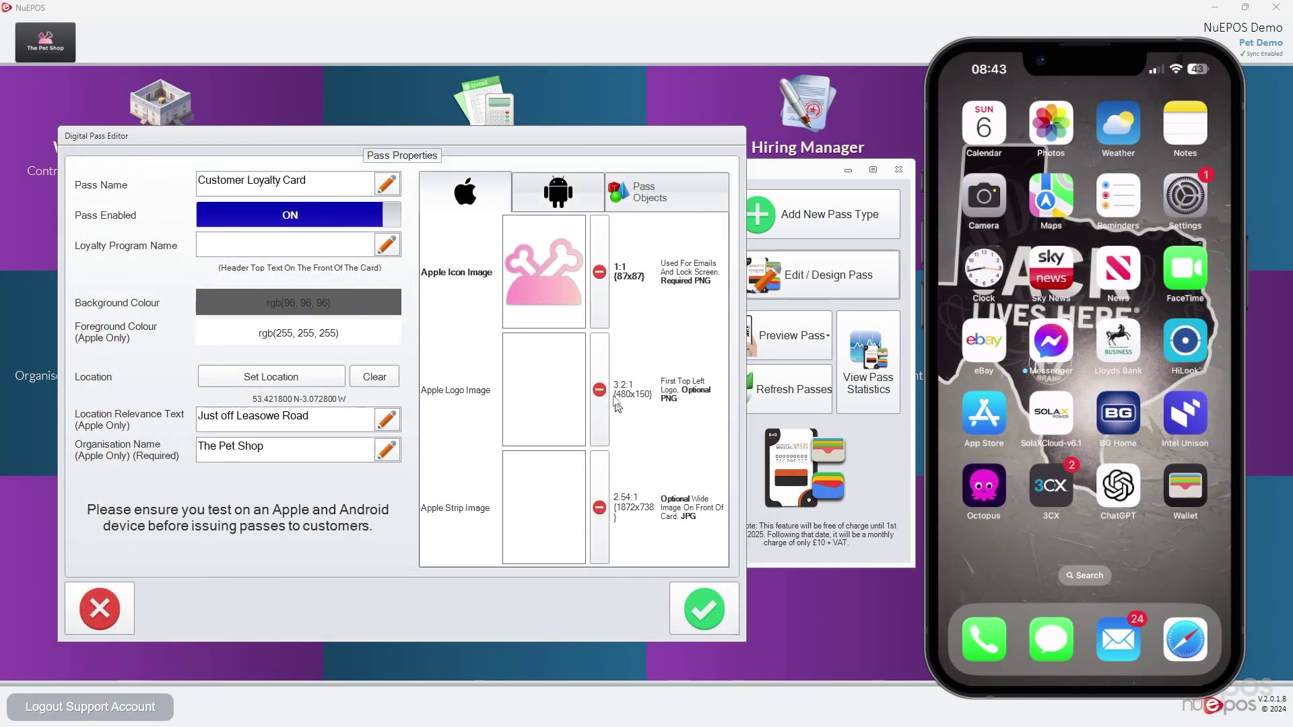
left_click(532, 388)
left_click(609, 276)
left_click(625, 597)
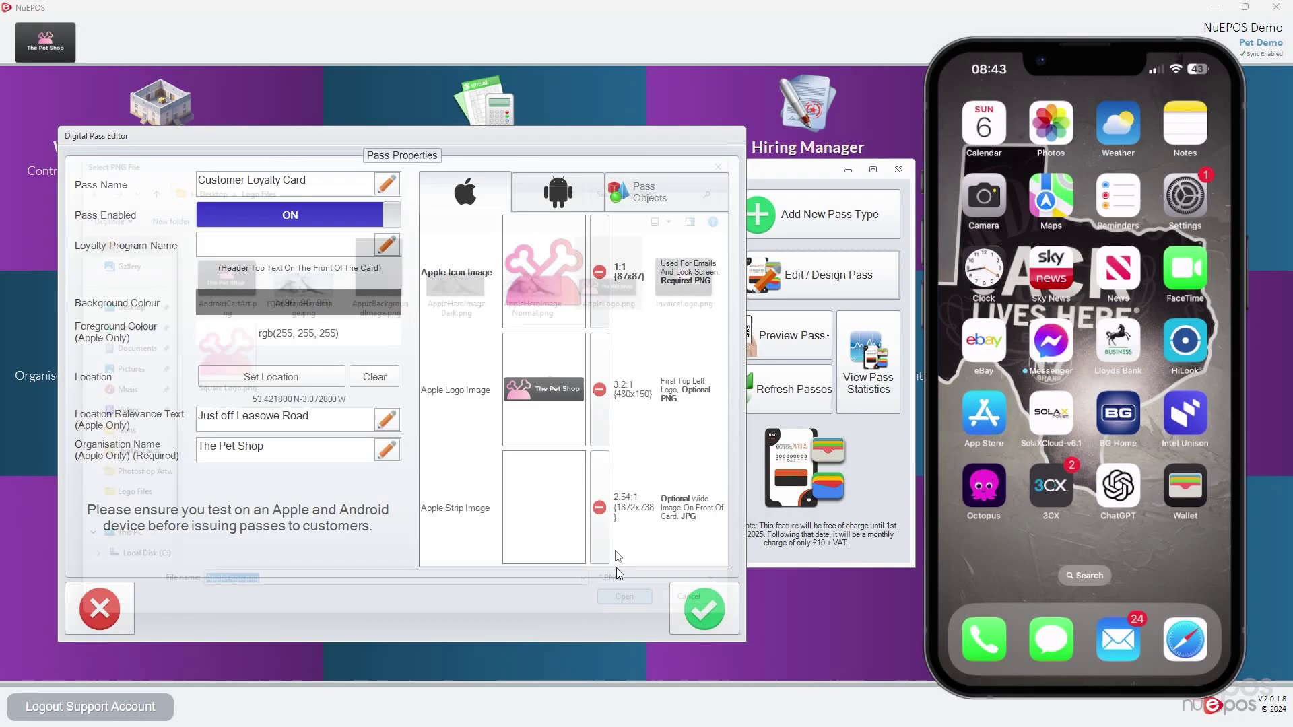
left_click(539, 505)
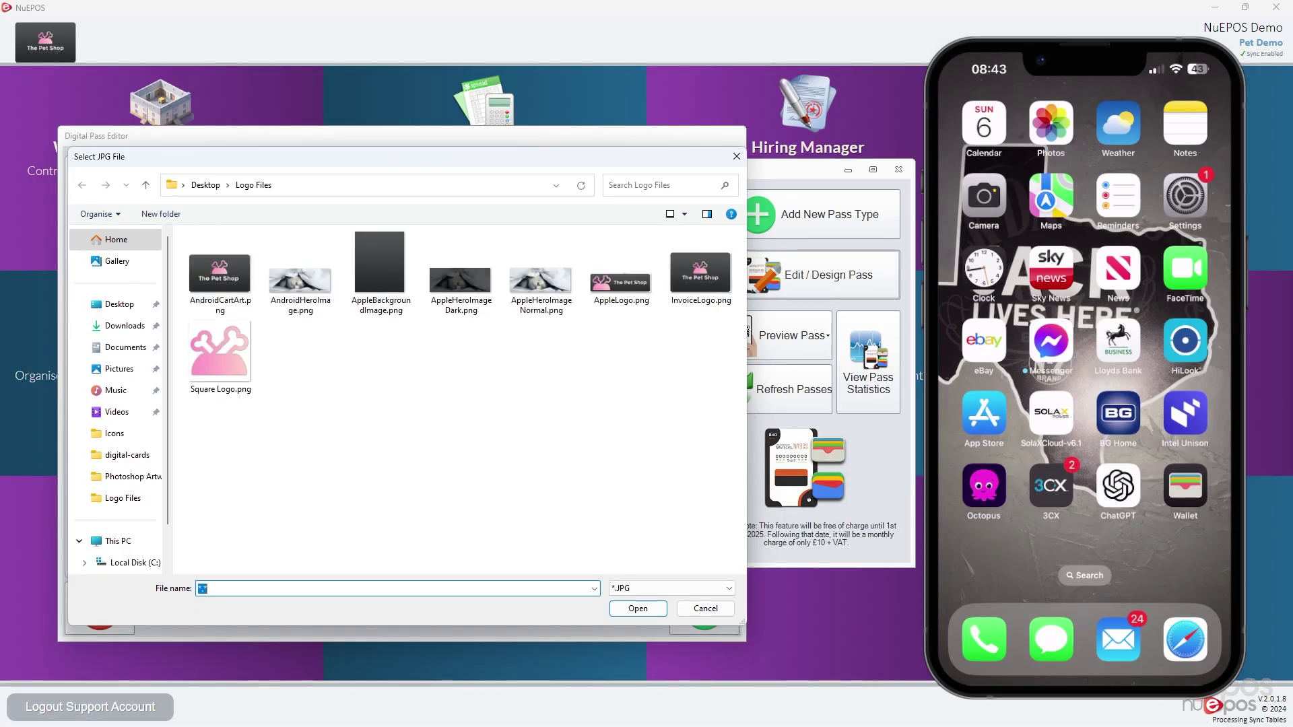
left_click(529, 311)
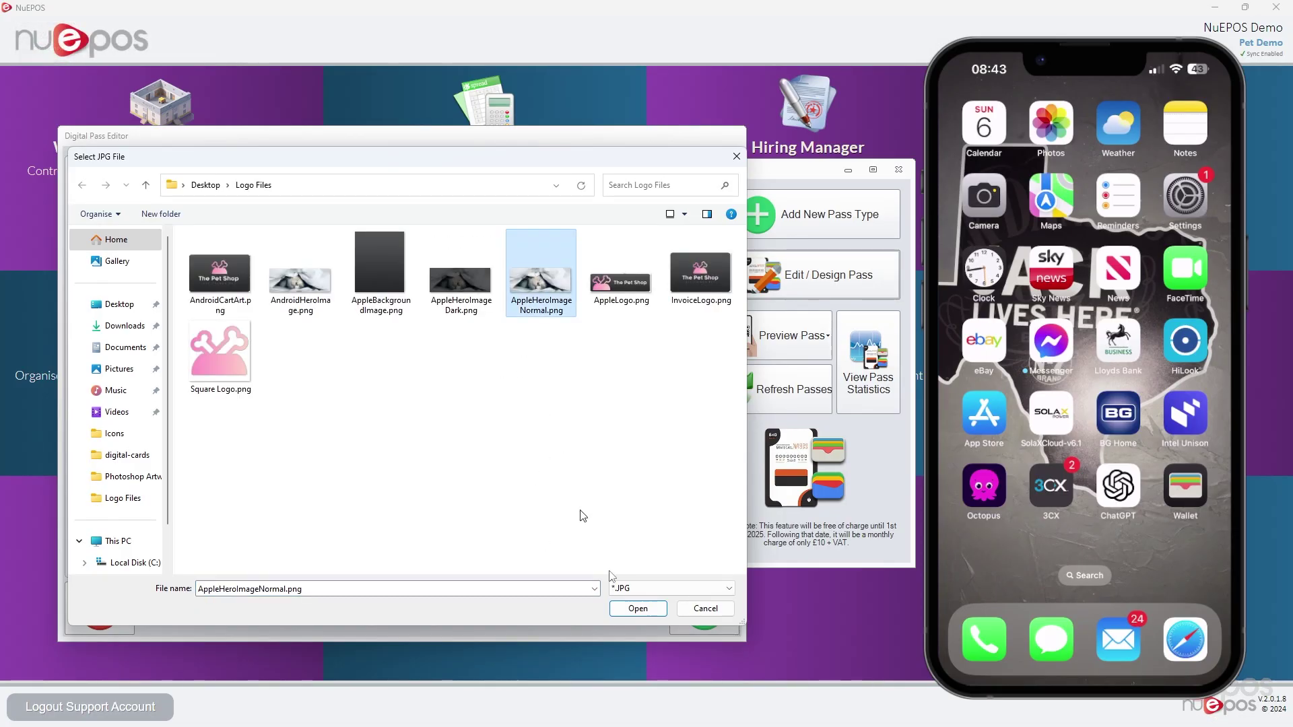
left_click(638, 608)
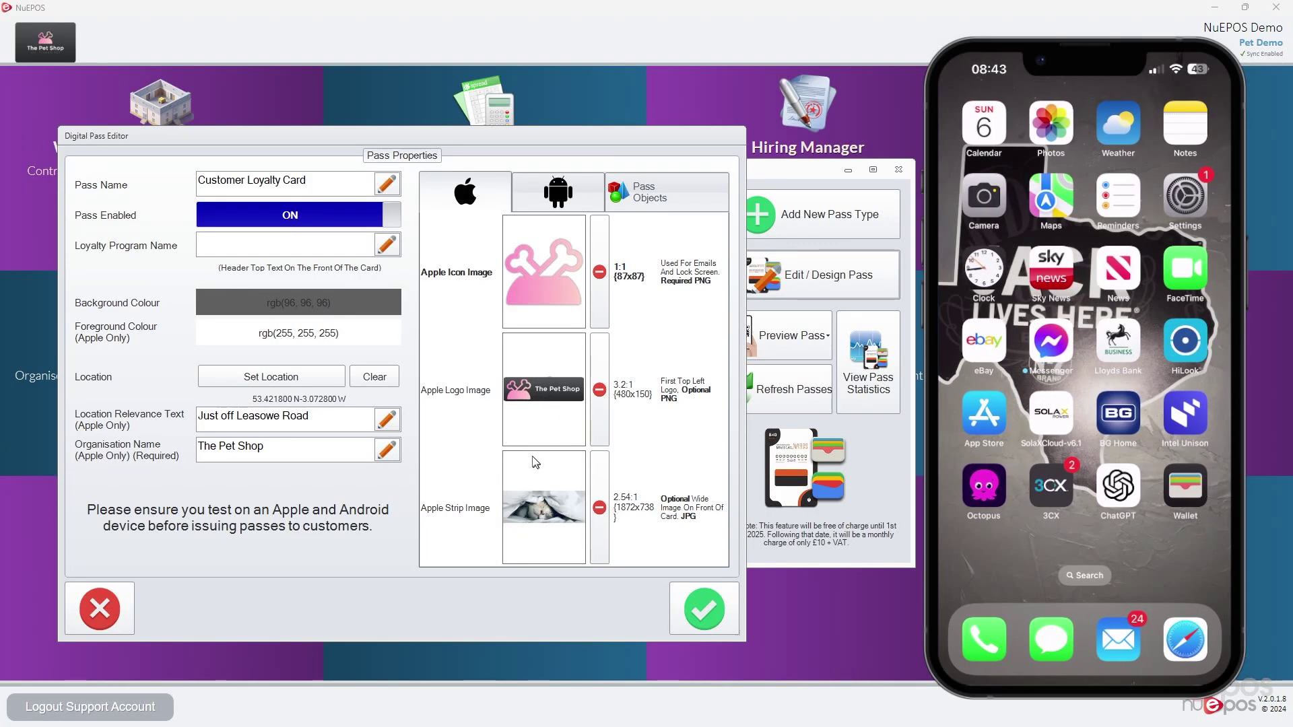
Save the loyalty card design, reselect Customer Loyalty Card and show its Preview Pass options
left_click(704, 609)
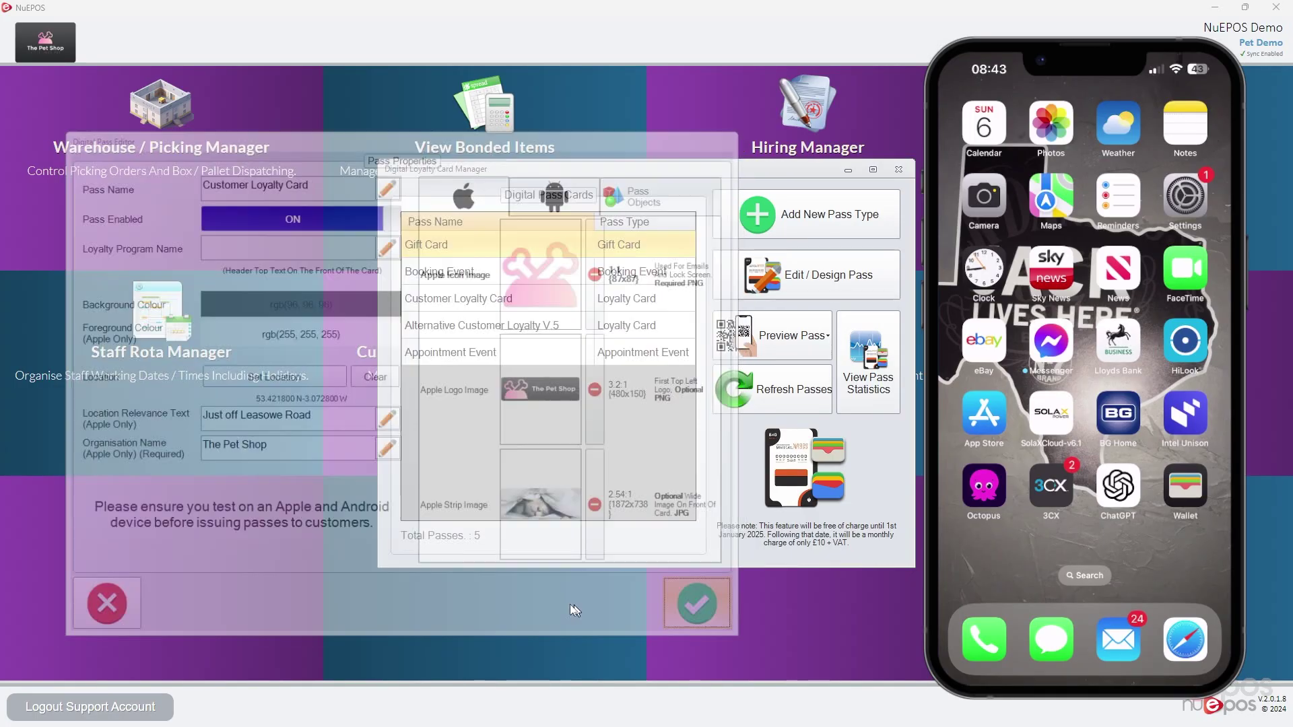
left_click(664, 282)
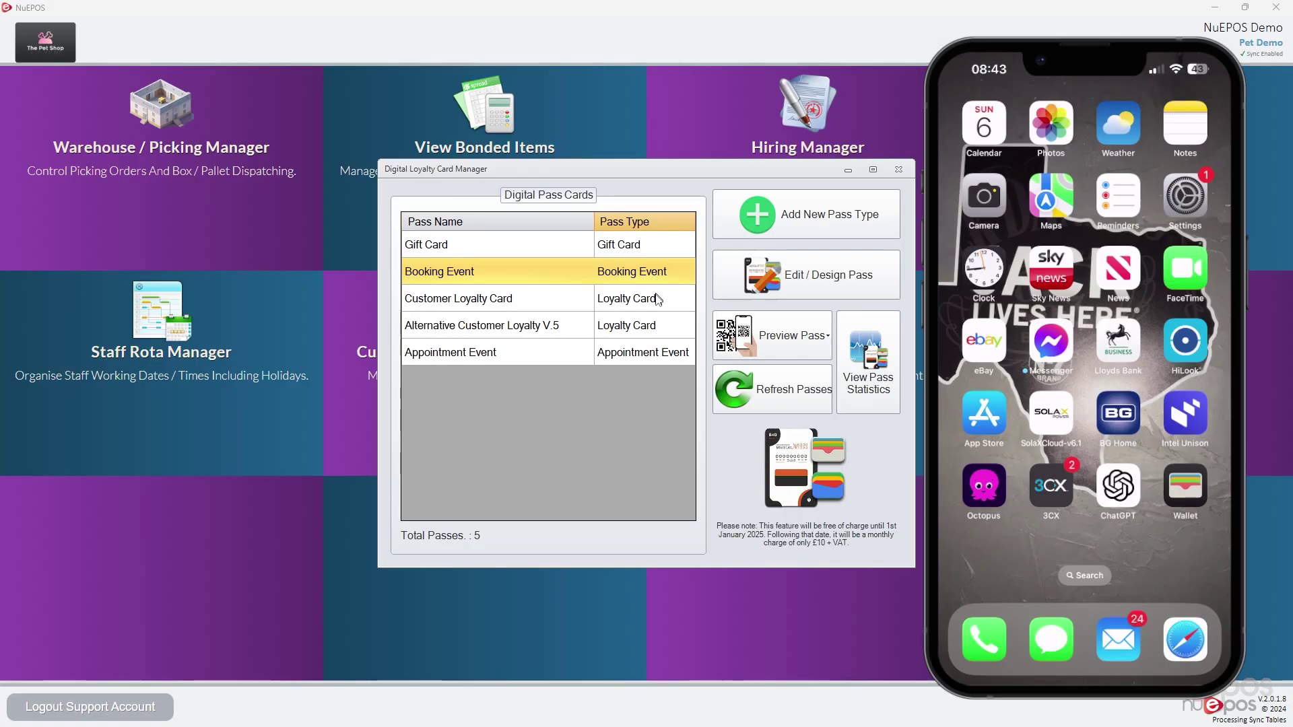
left_click(653, 299)
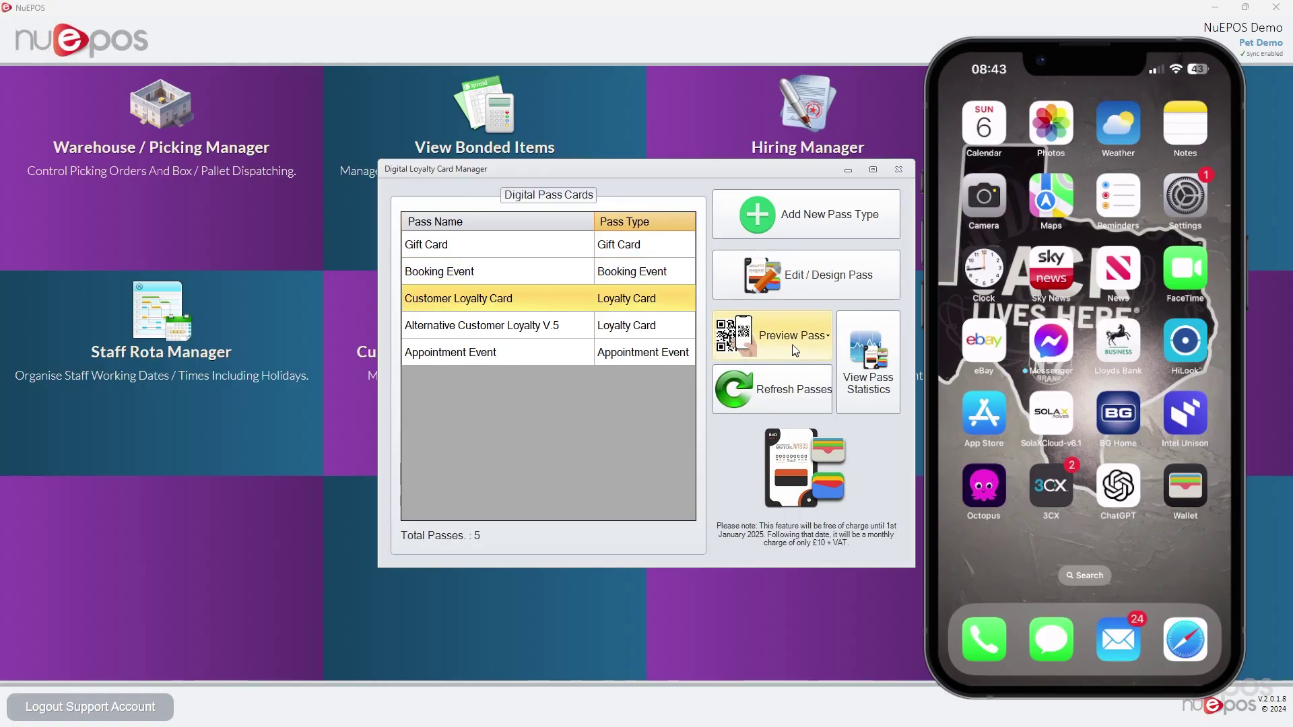
left_click(792, 344)
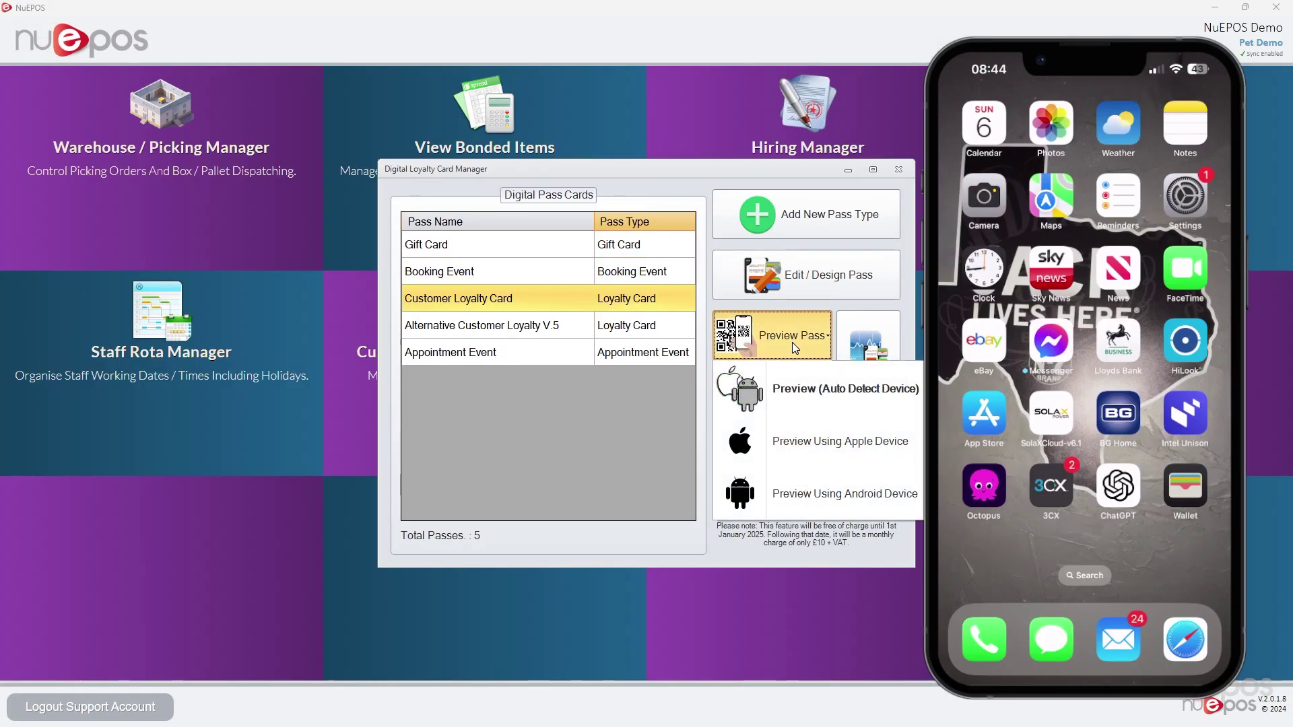
Generate an auto-detect device preview QR code of the loyalty card for a chosen customer
left_click(795, 390)
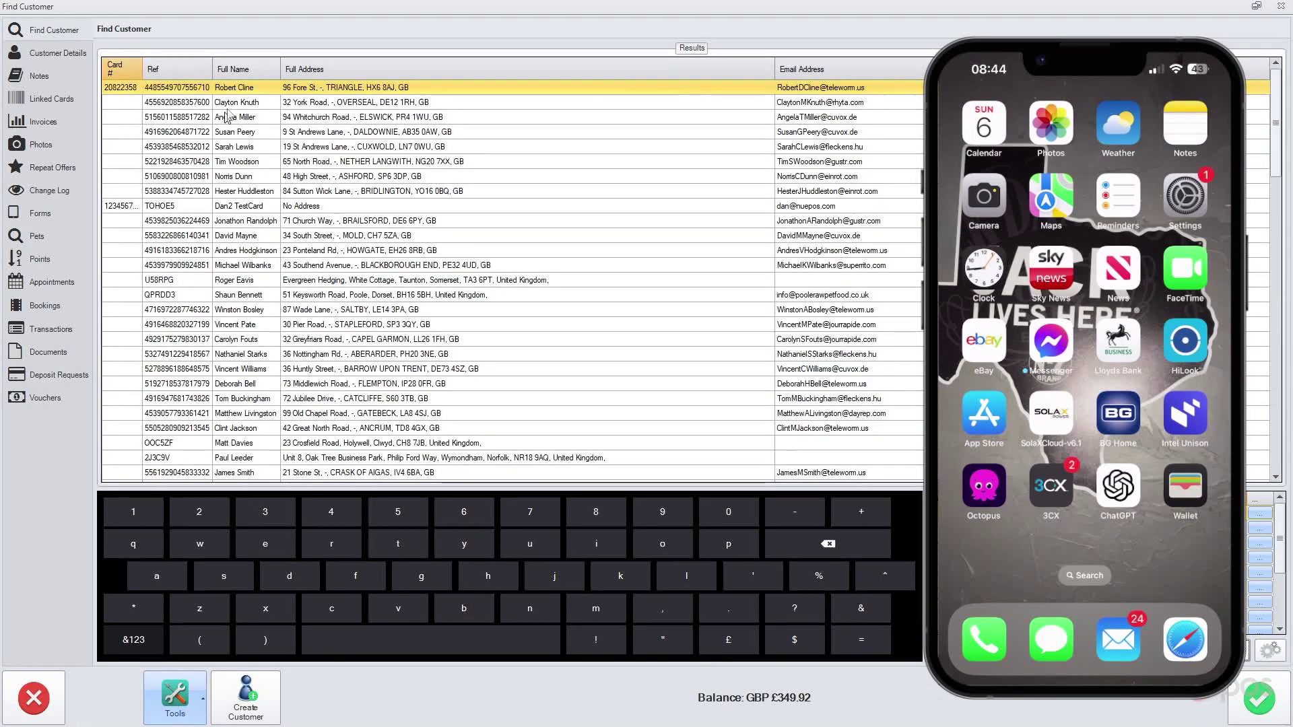
left_click(237, 103)
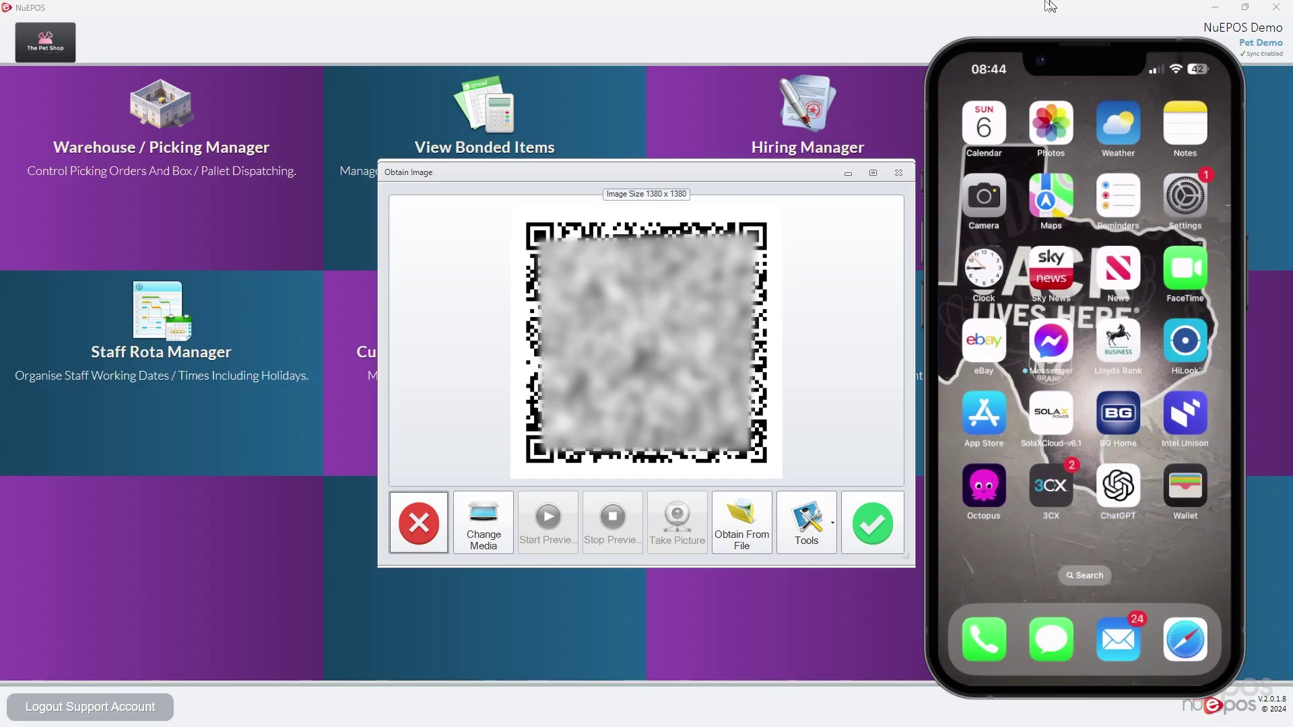
Close the QR code window and reopen the Customer Loyalty Card design for review
left_click(897, 173)
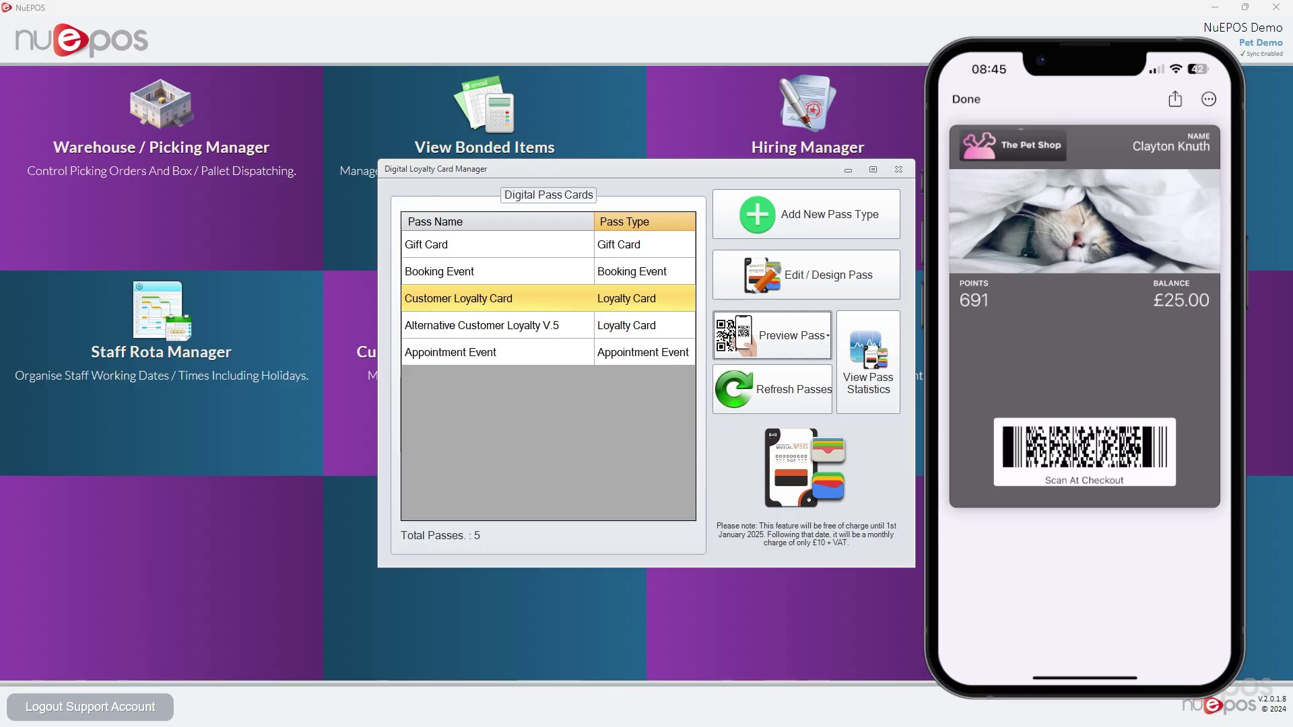
left_click(806, 275)
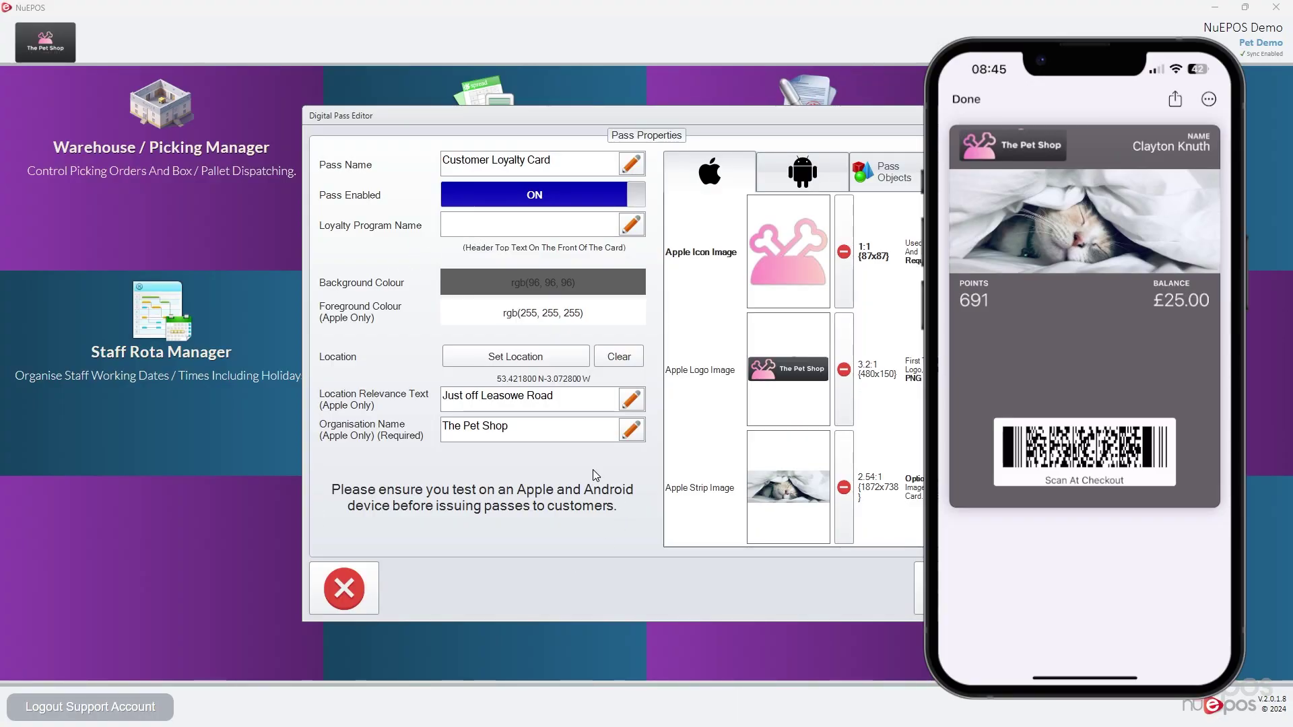
Close the pass editor and card manager, open the sales screen and assign the loyalty customer
left_click(919, 588)
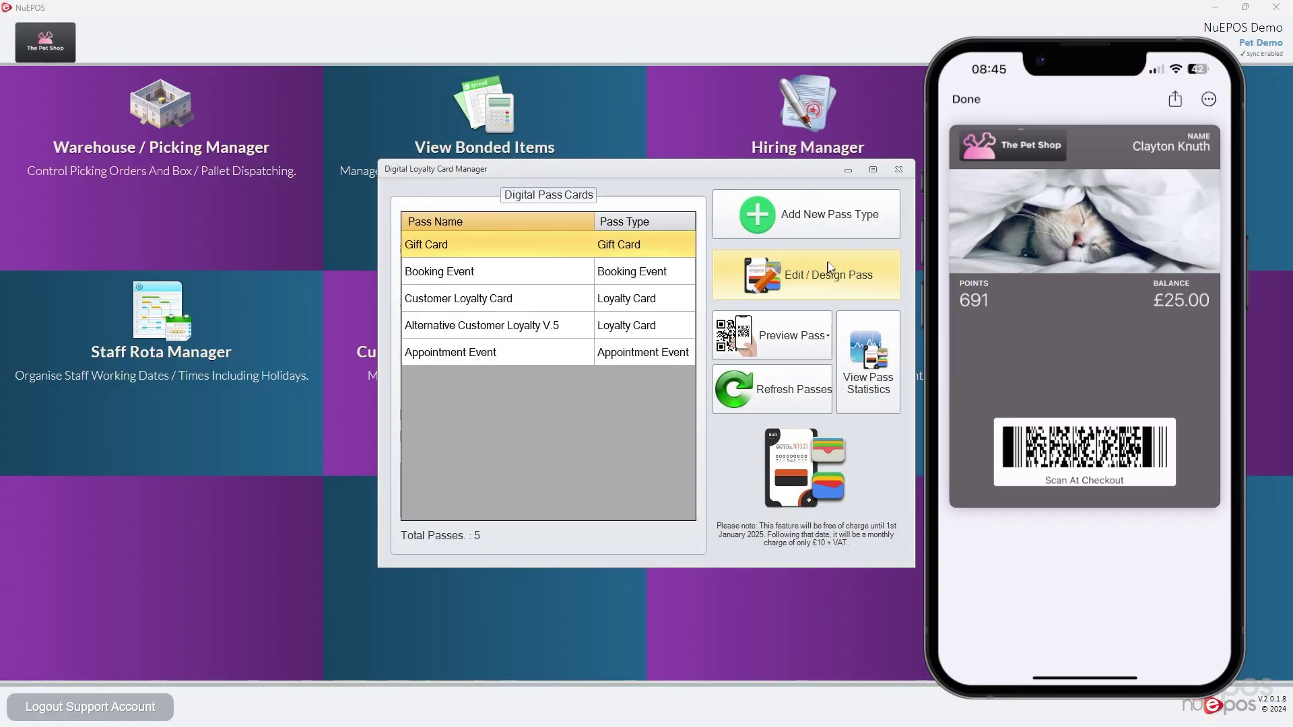
left_click(899, 169)
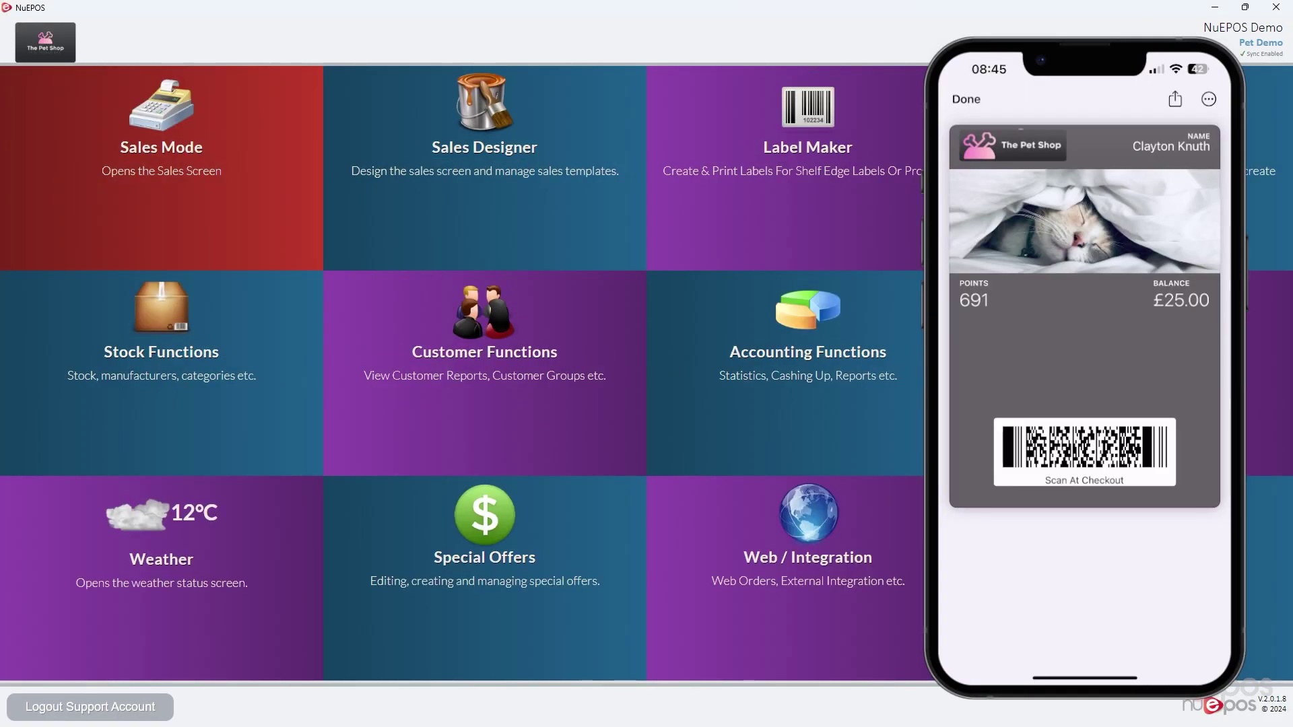
left_click(149, 147)
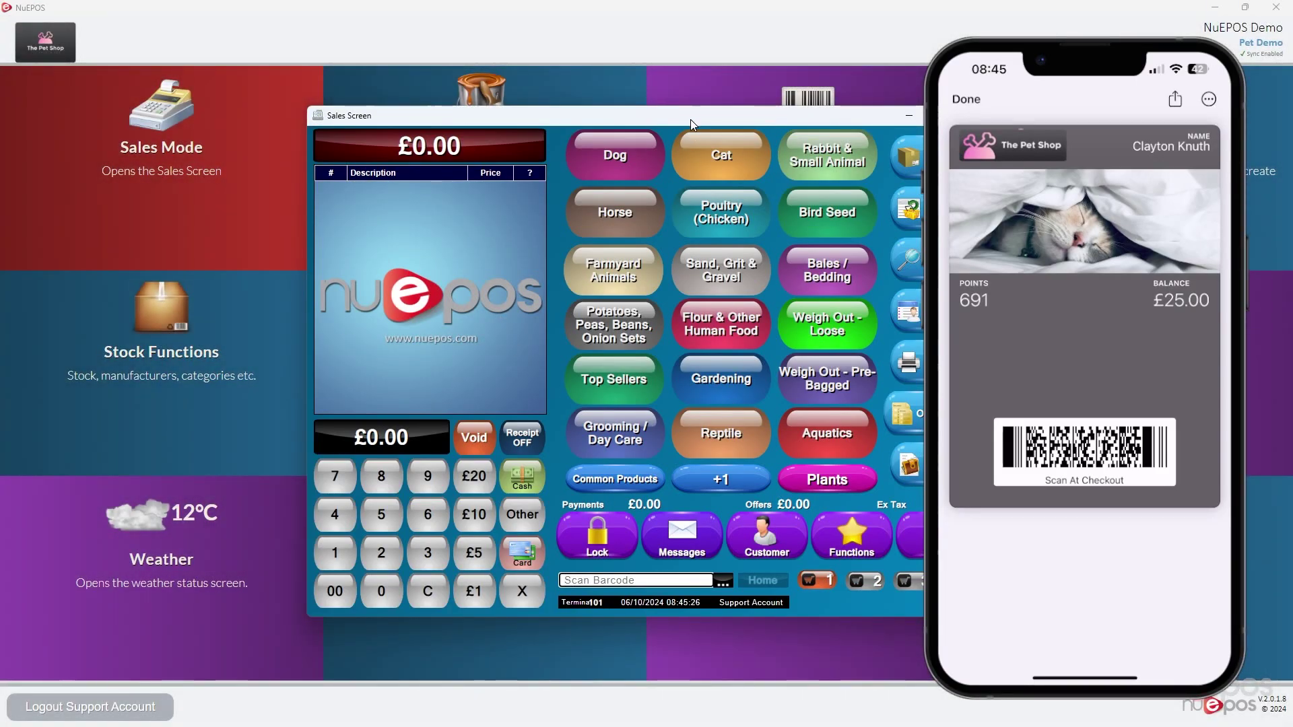
left_click_drag(691, 125, 390, 80)
left_click(466, 549)
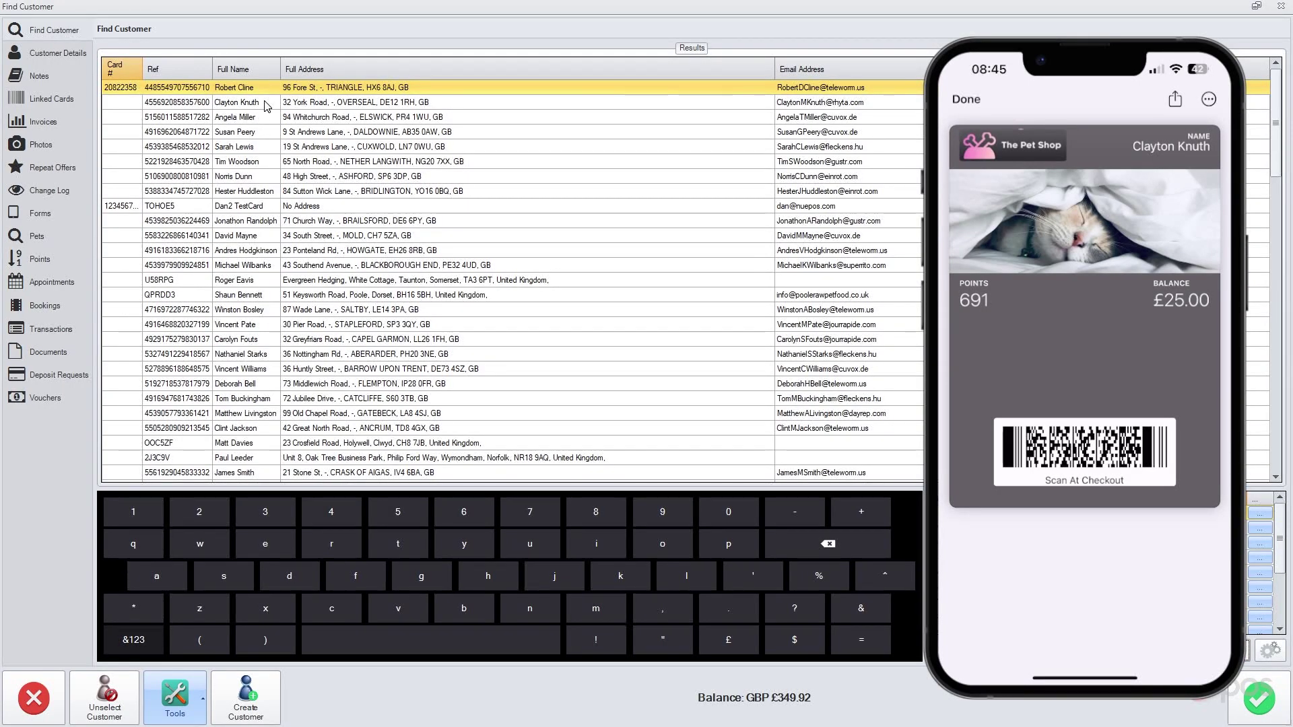
double_click(266, 106)
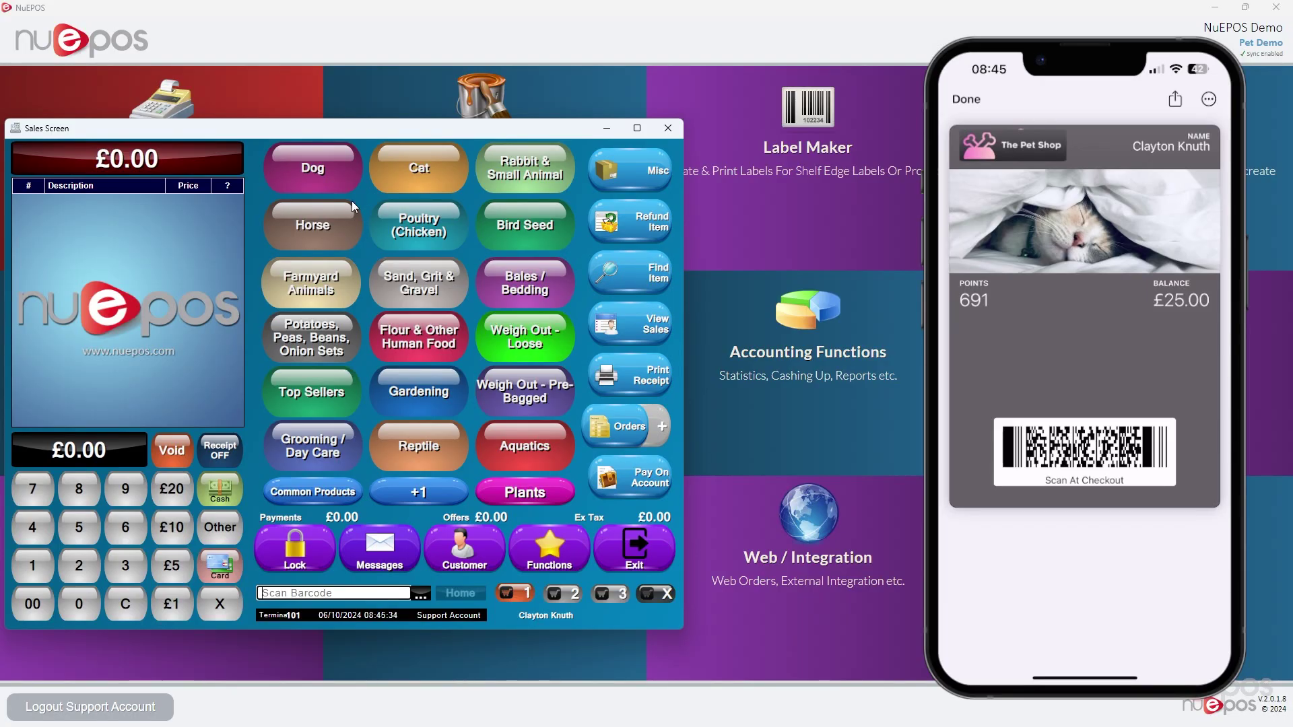
Create a new voucher for the customer with a value of £5.00 (500)
left_click(569, 552)
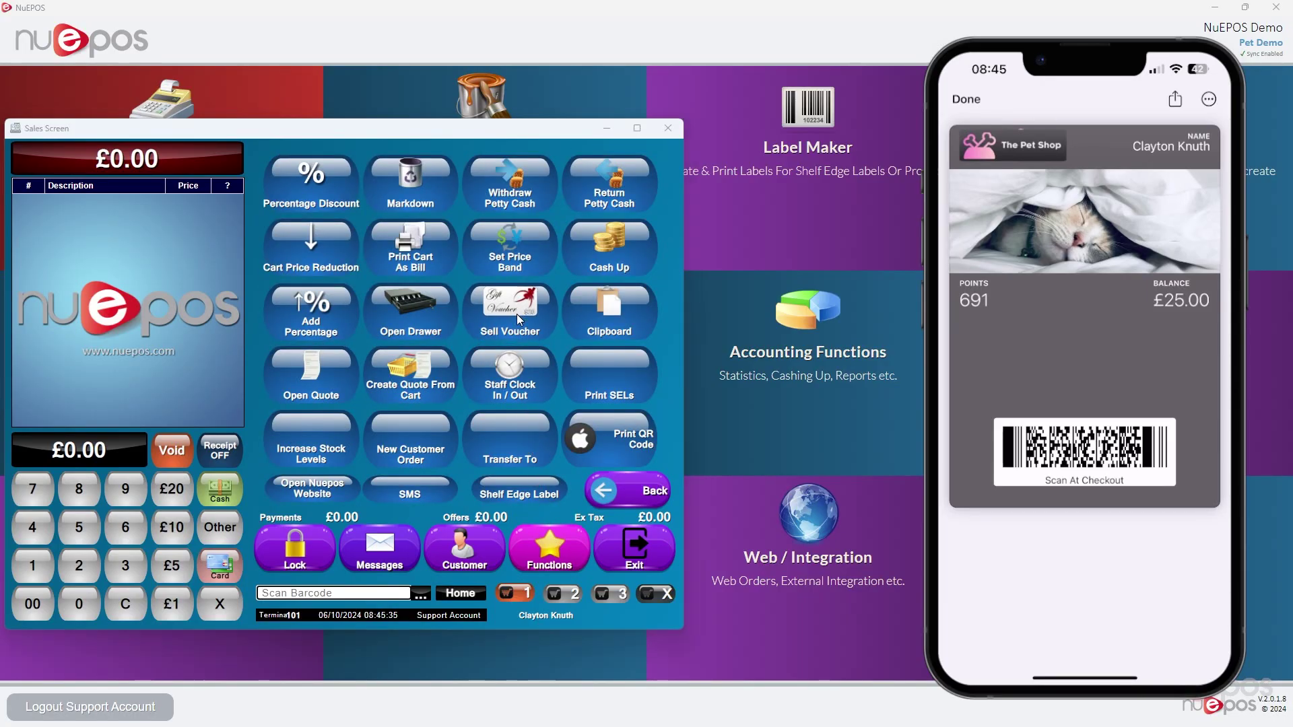
left_click(516, 314)
left_click(559, 244)
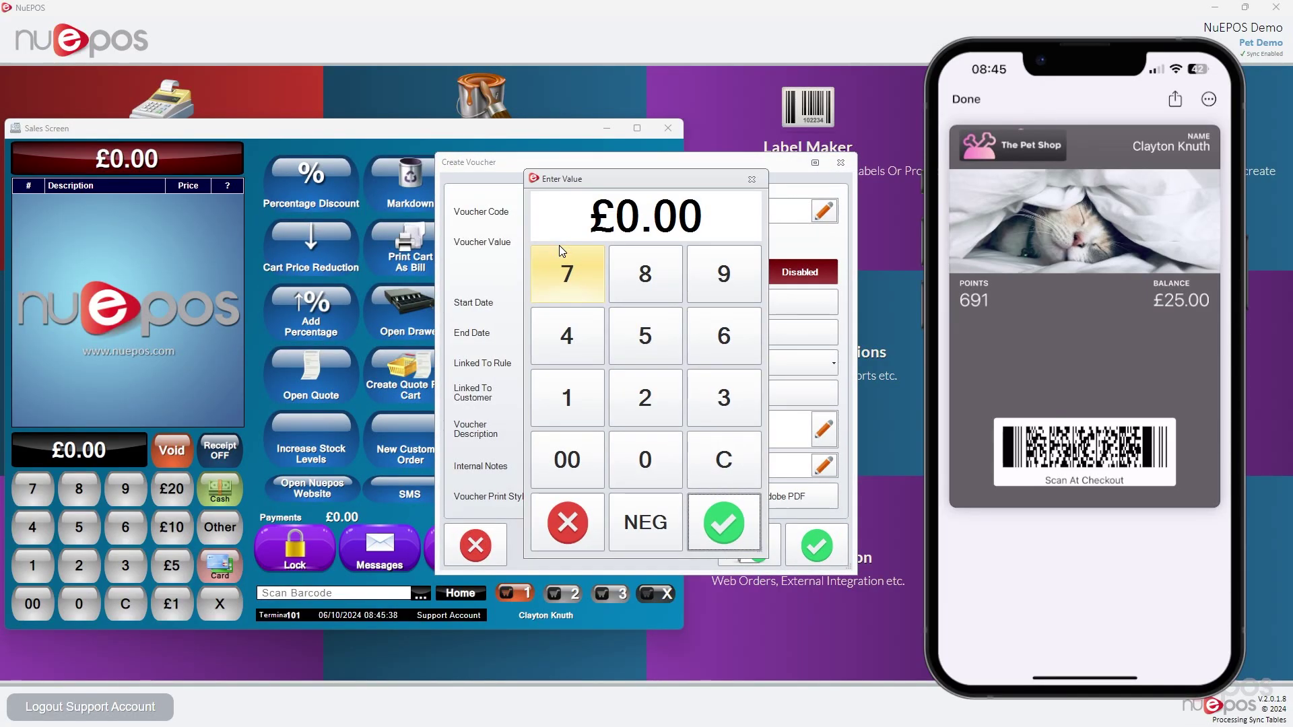
type("500")
key("Return")
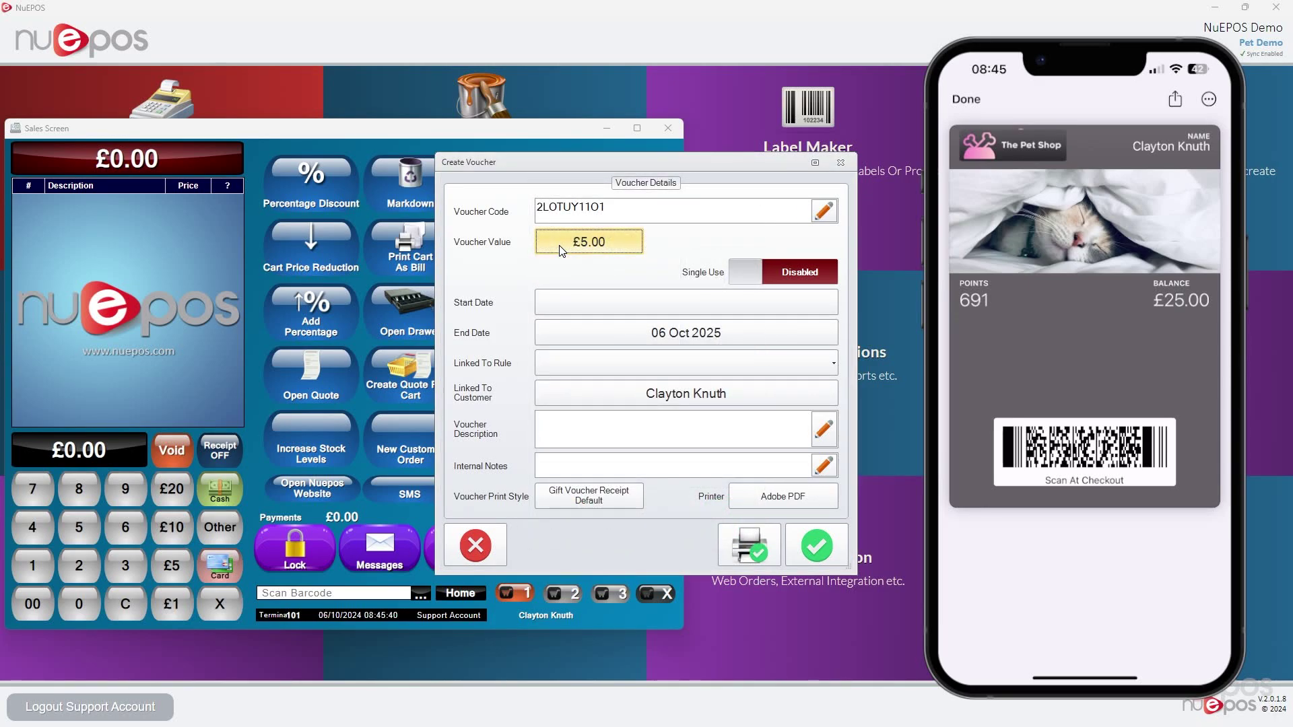
Add the £5.00 voucher to the sale and complete it with cash payment
left_click(817, 546)
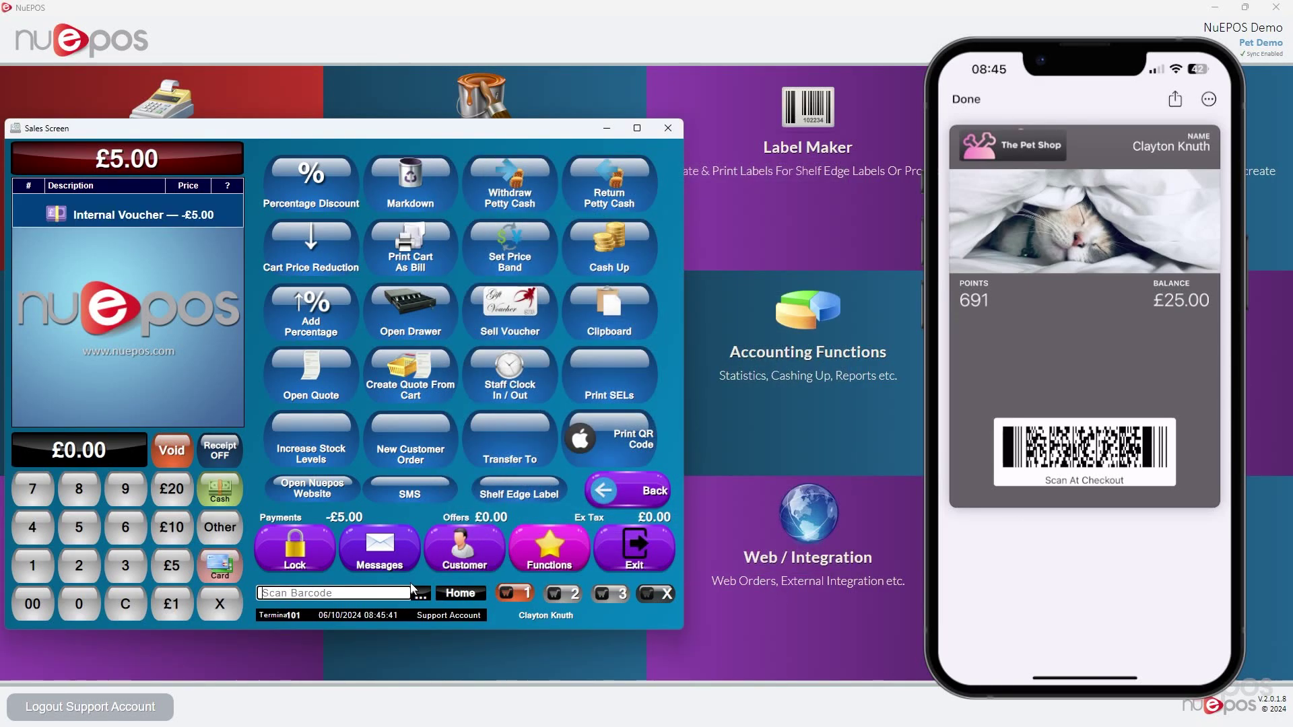
left_click(222, 497)
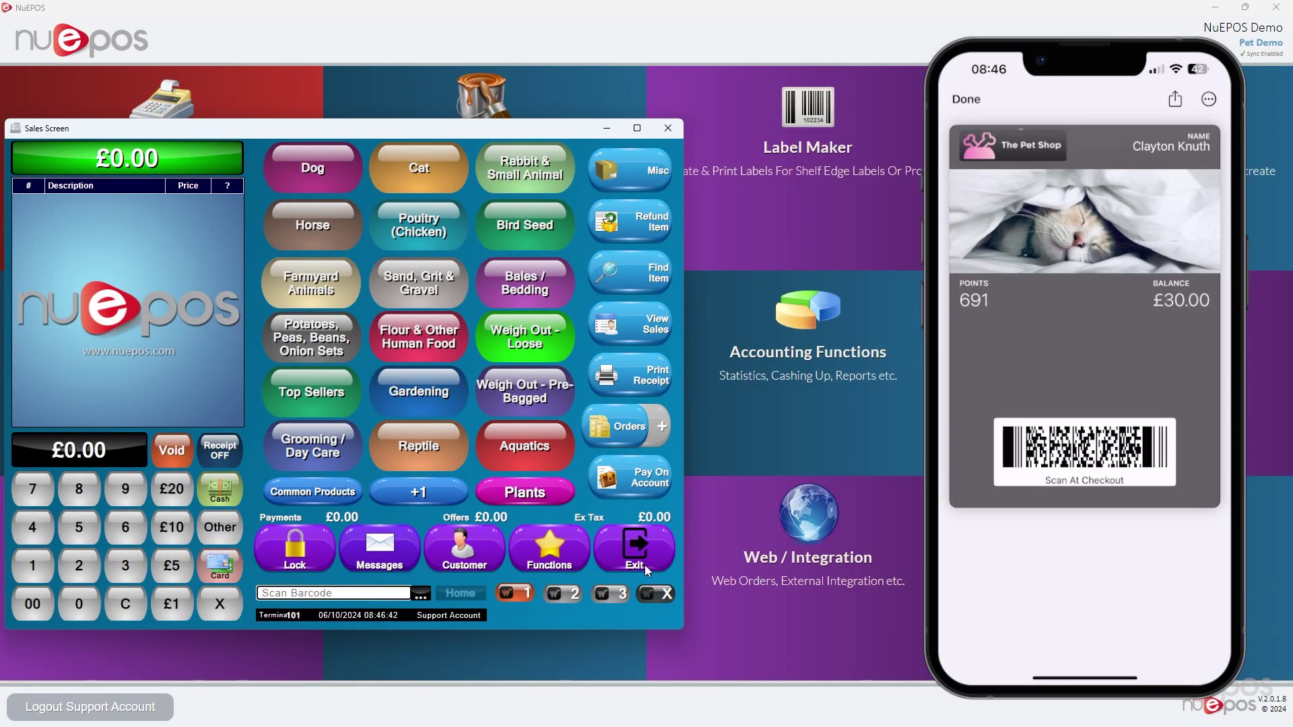
Exit the sales screen to the main menu and scroll toward the Digital Pass Designer tile
left_click_drag(404, 128, 431, 126)
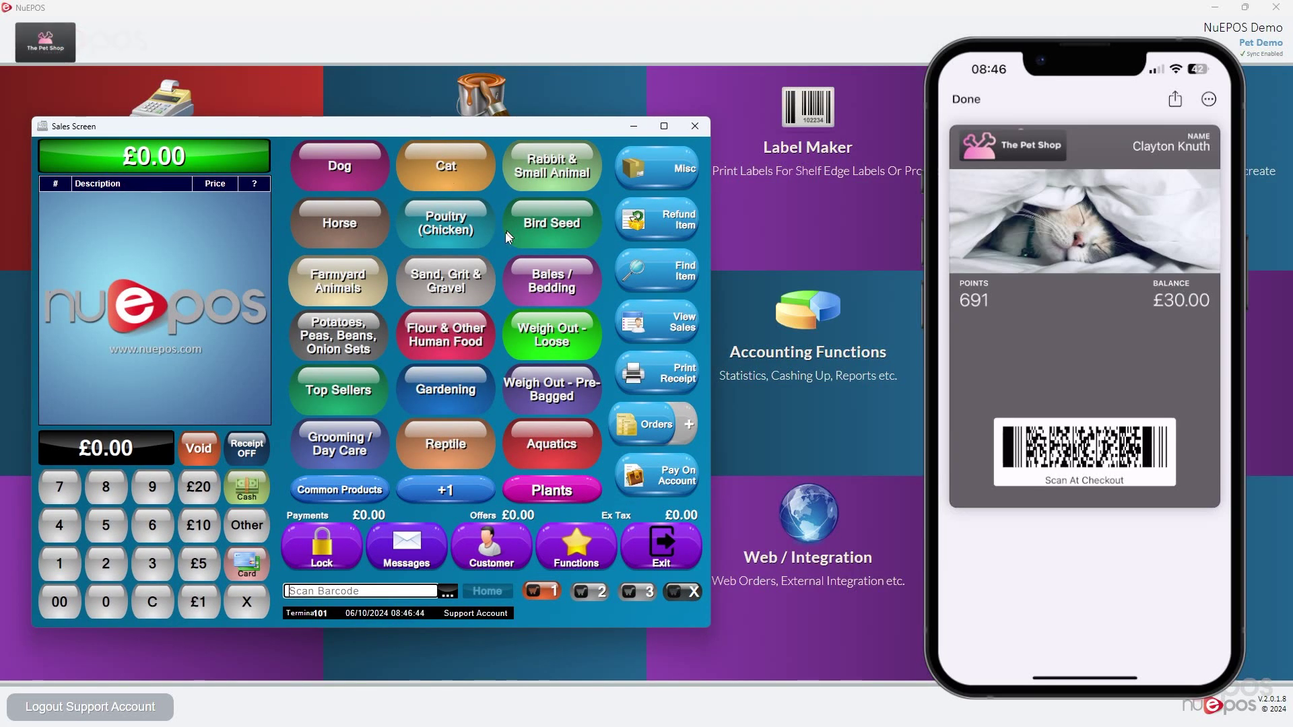
left_click(640, 537)
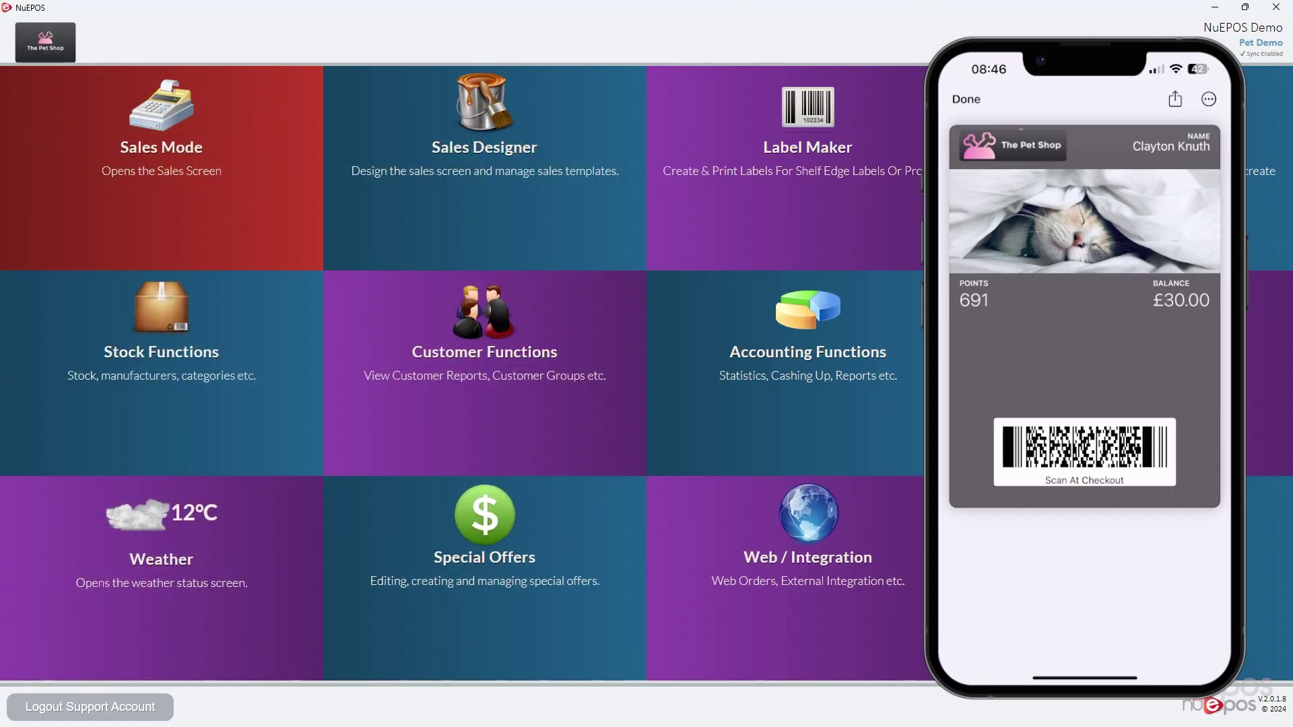
scroll(643, 537, "down", 1)
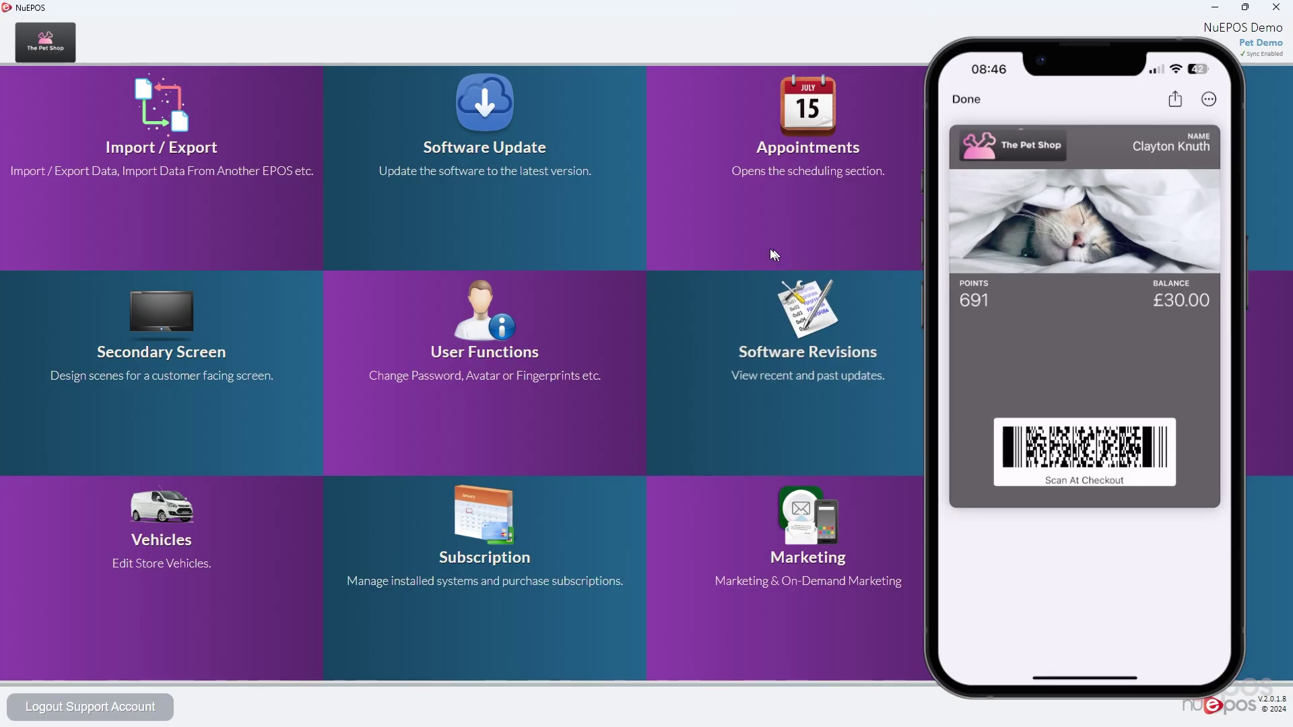
Open the Customer Loyalty Card's Pass Objects list from the Digital Pass Designer
scroll(828, 358, "down", 3)
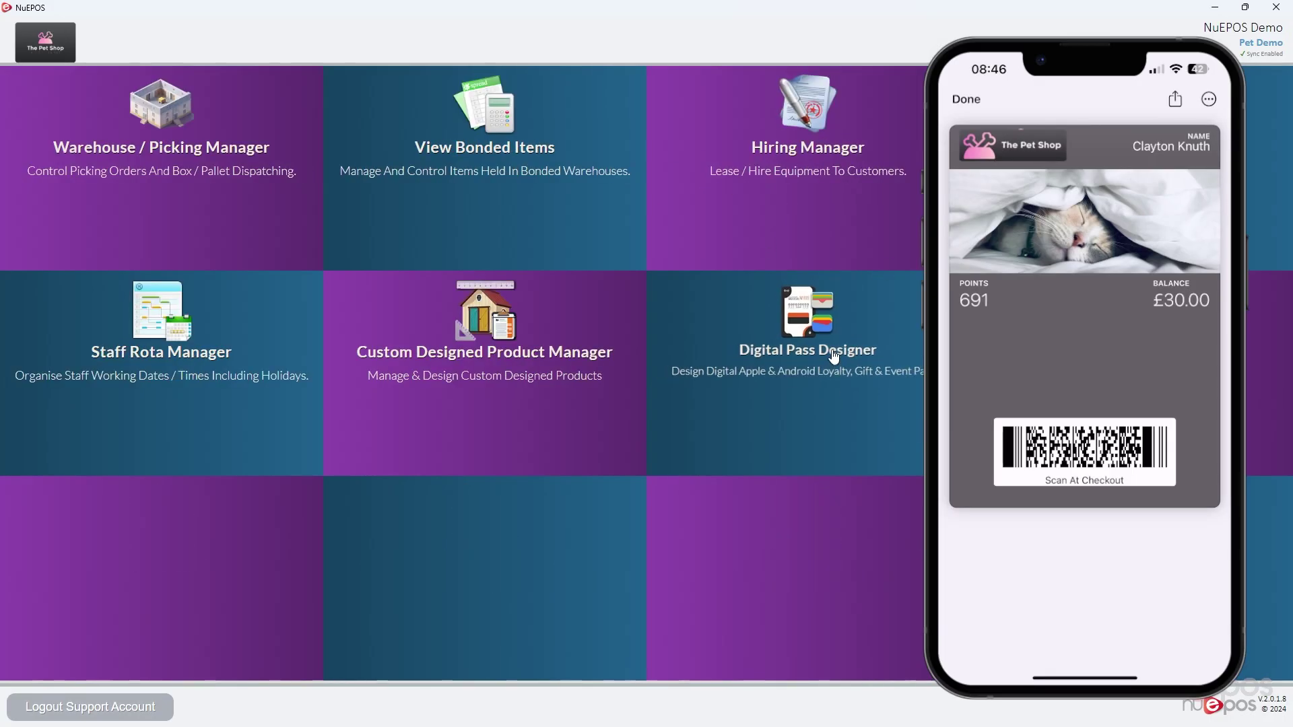
left_click(829, 357)
left_click(632, 291)
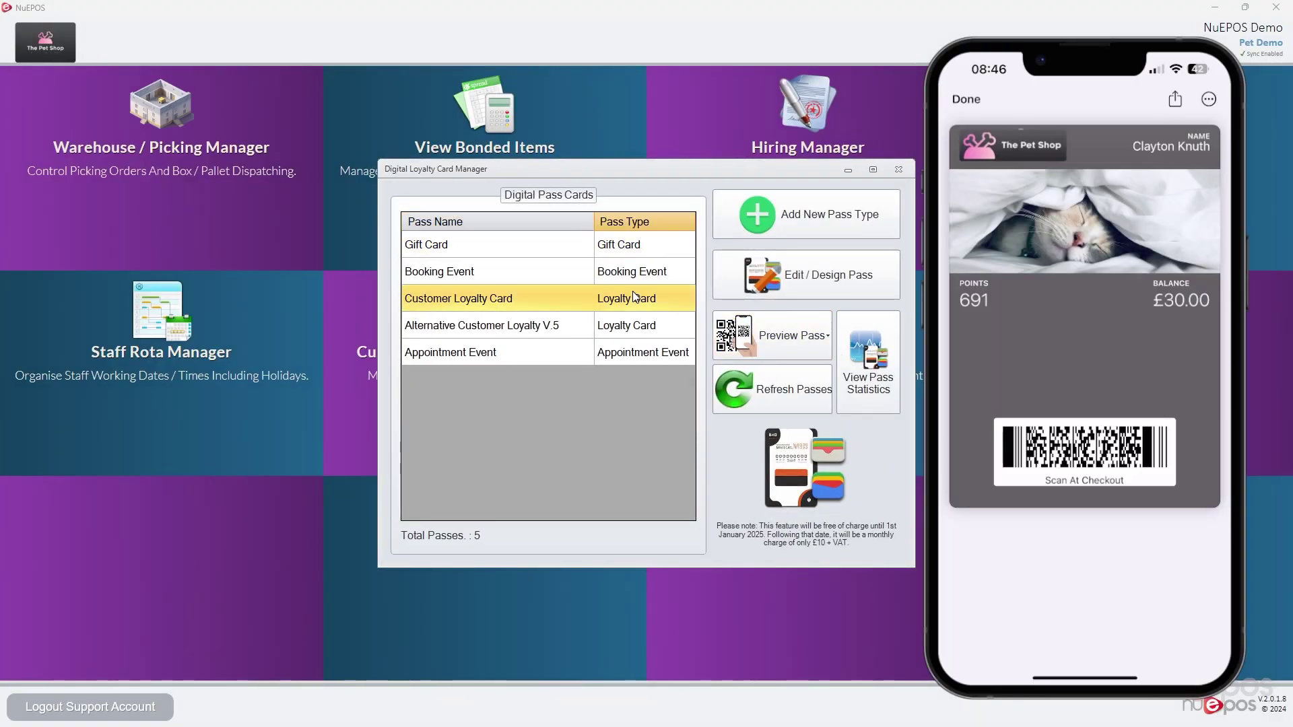
left_click(803, 273)
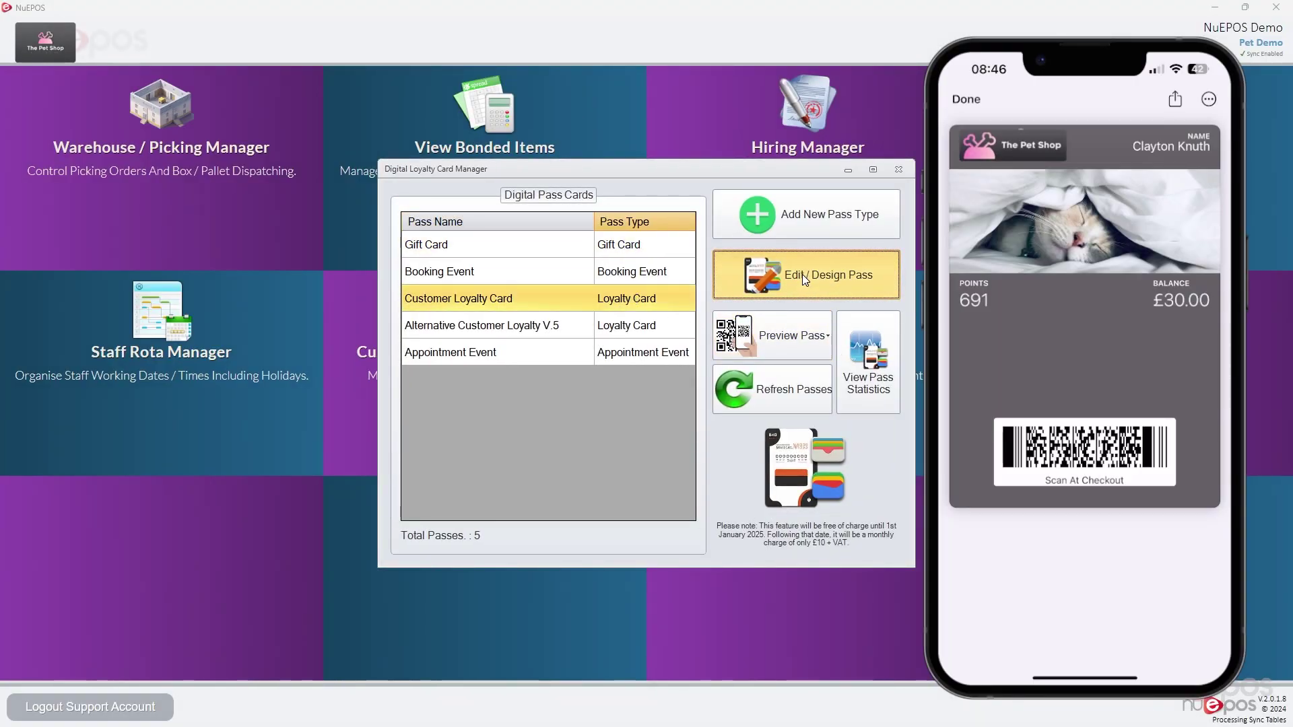
left_click(885, 180)
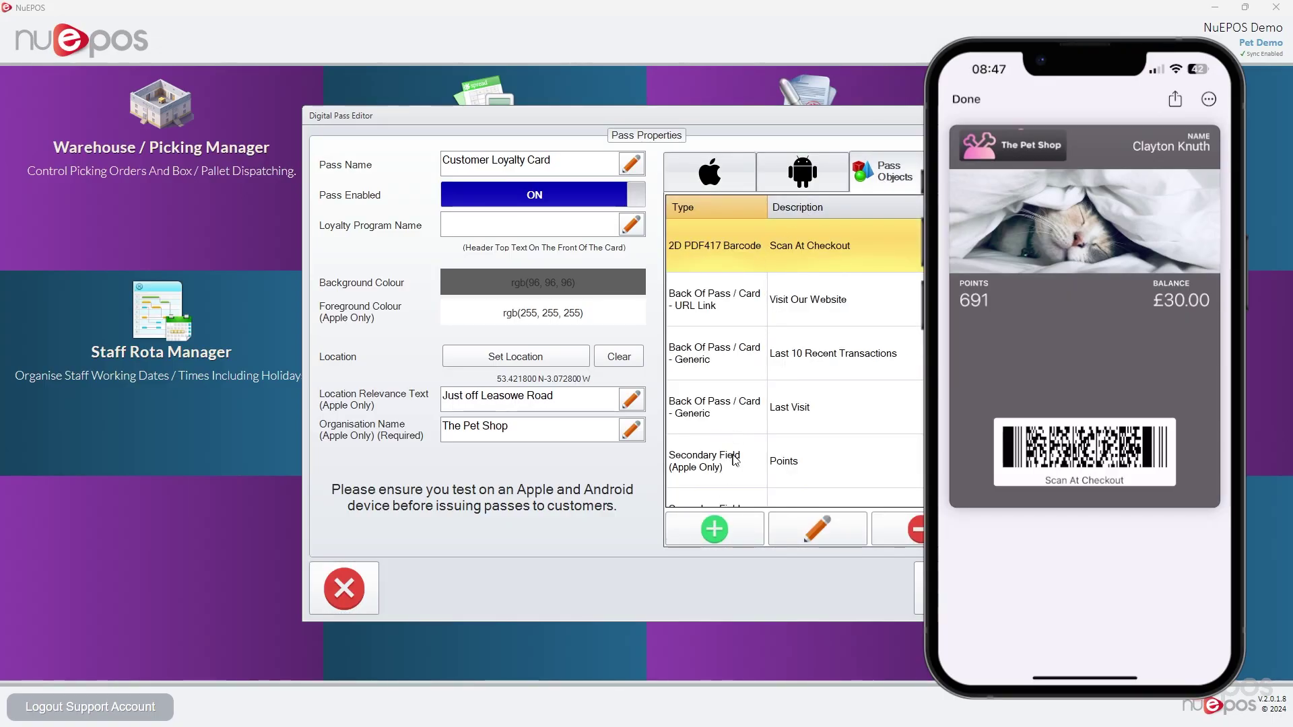
Add an Apple-only primary field headed 'Primary Title' with value 'Primary Value', then close the editor
left_click(737, 536)
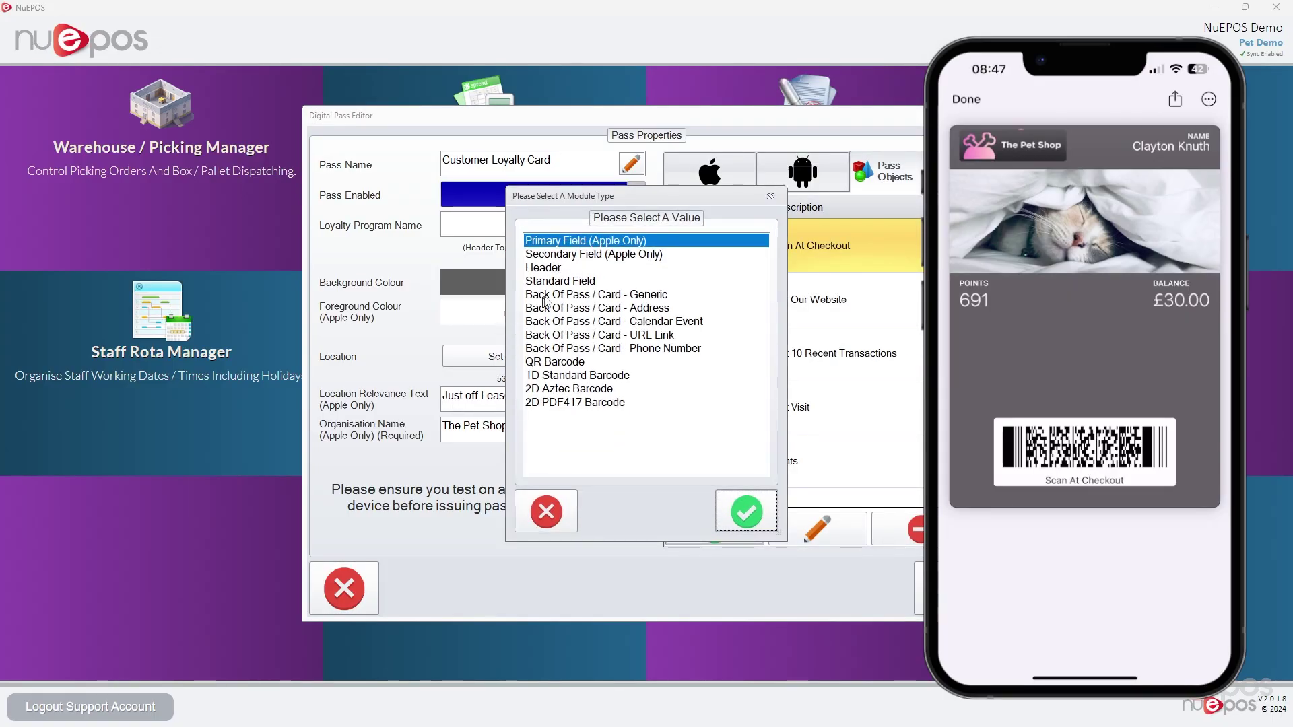
left_click(746, 513)
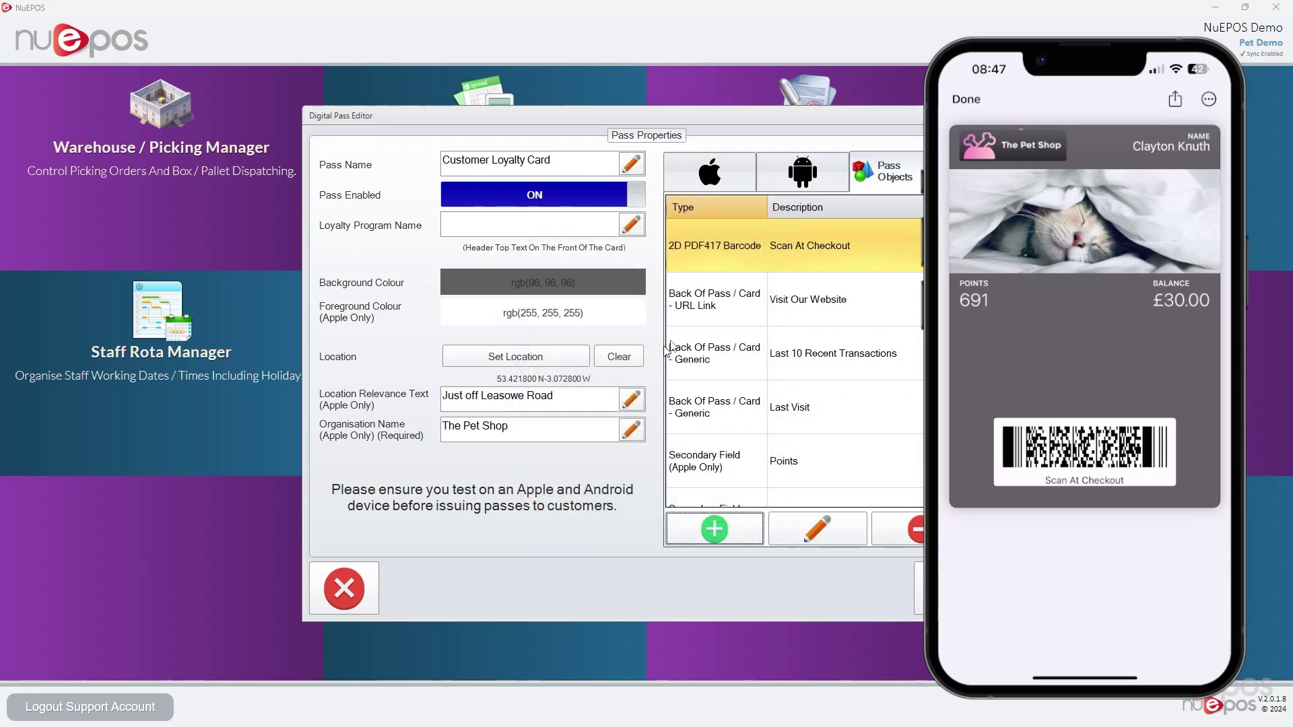
left_click(815, 528)
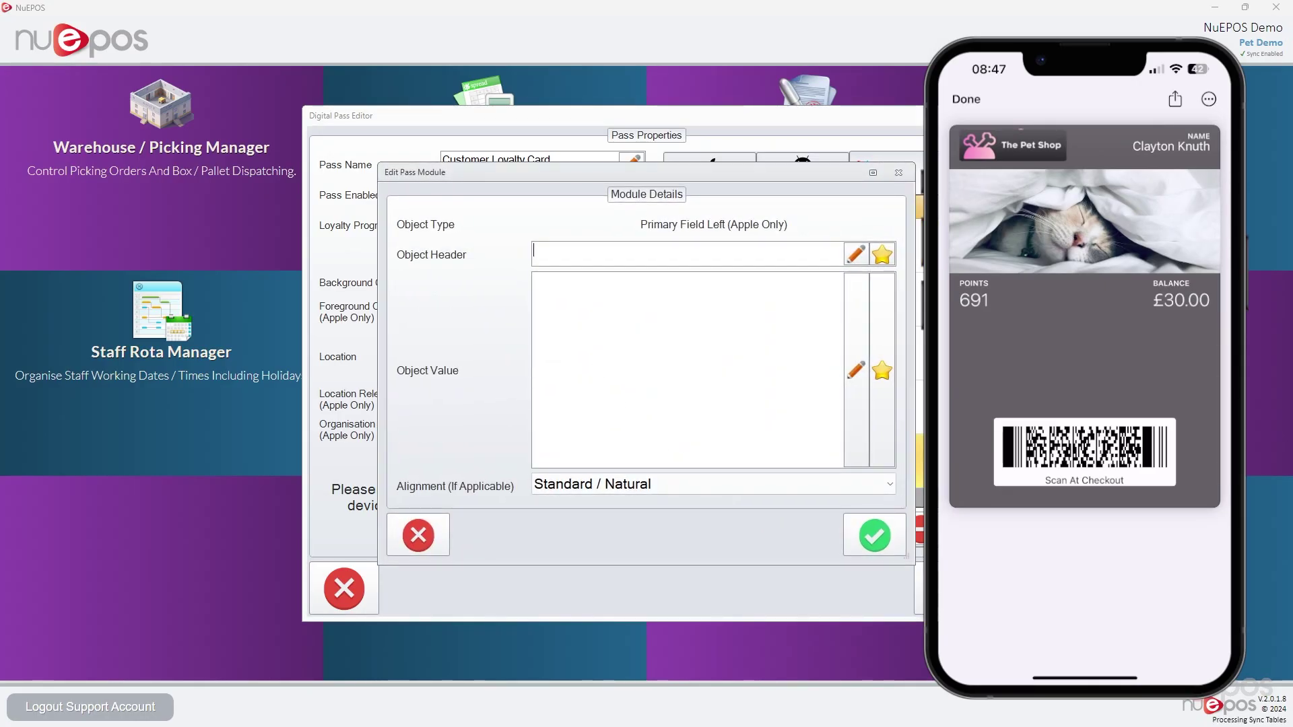
type("Prim")
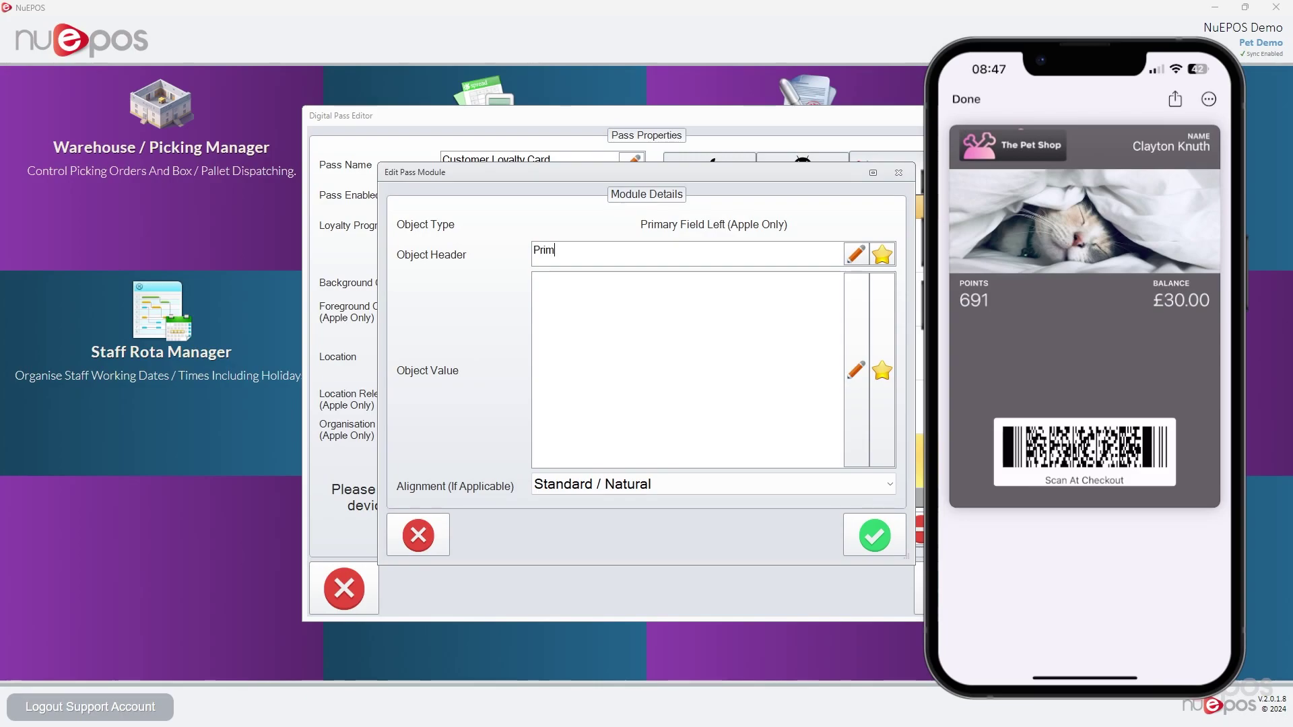
type("ary Title")
left_click(536, 280)
type("Value")
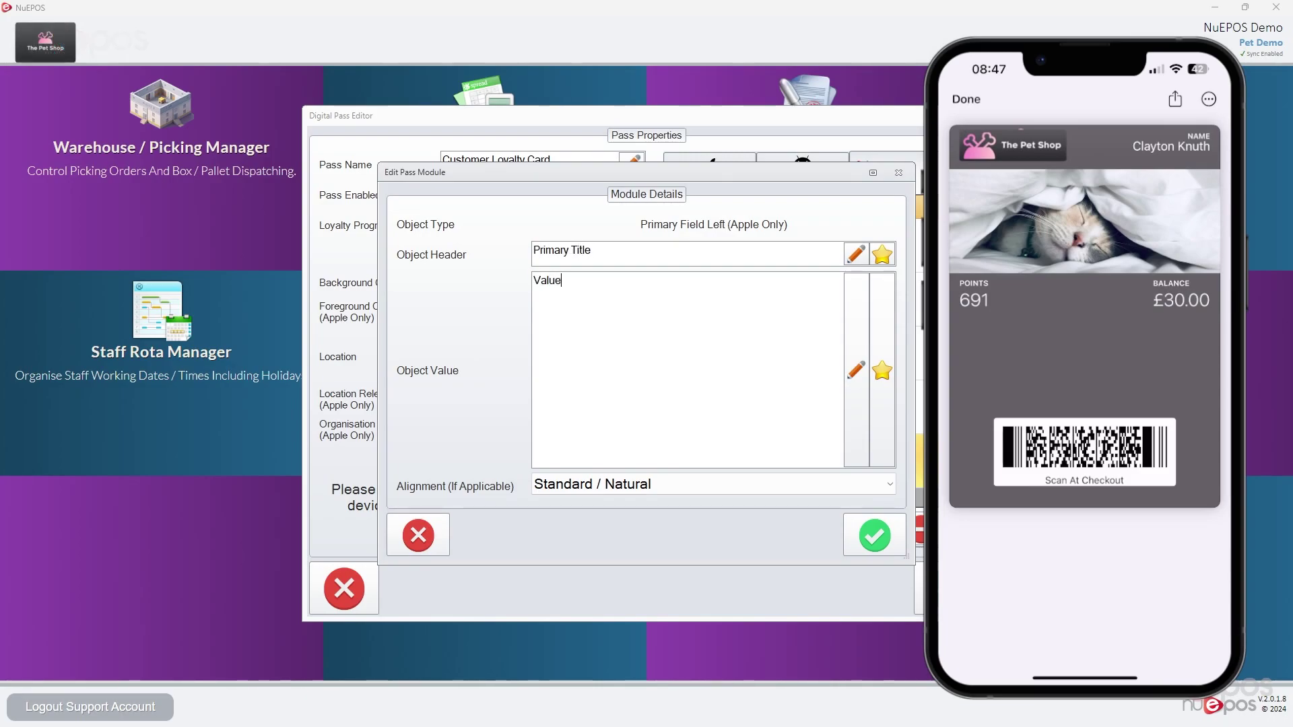
left_click(534, 280)
type("Primary")
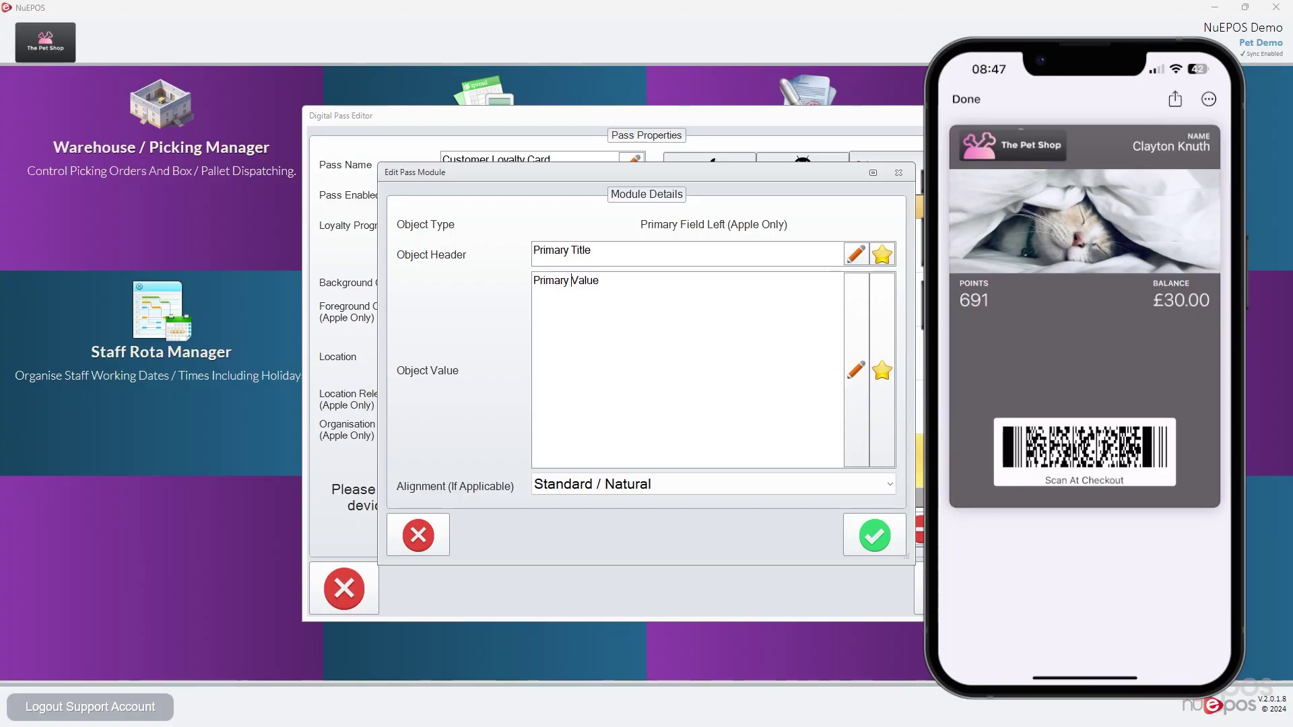
left_click(875, 535)
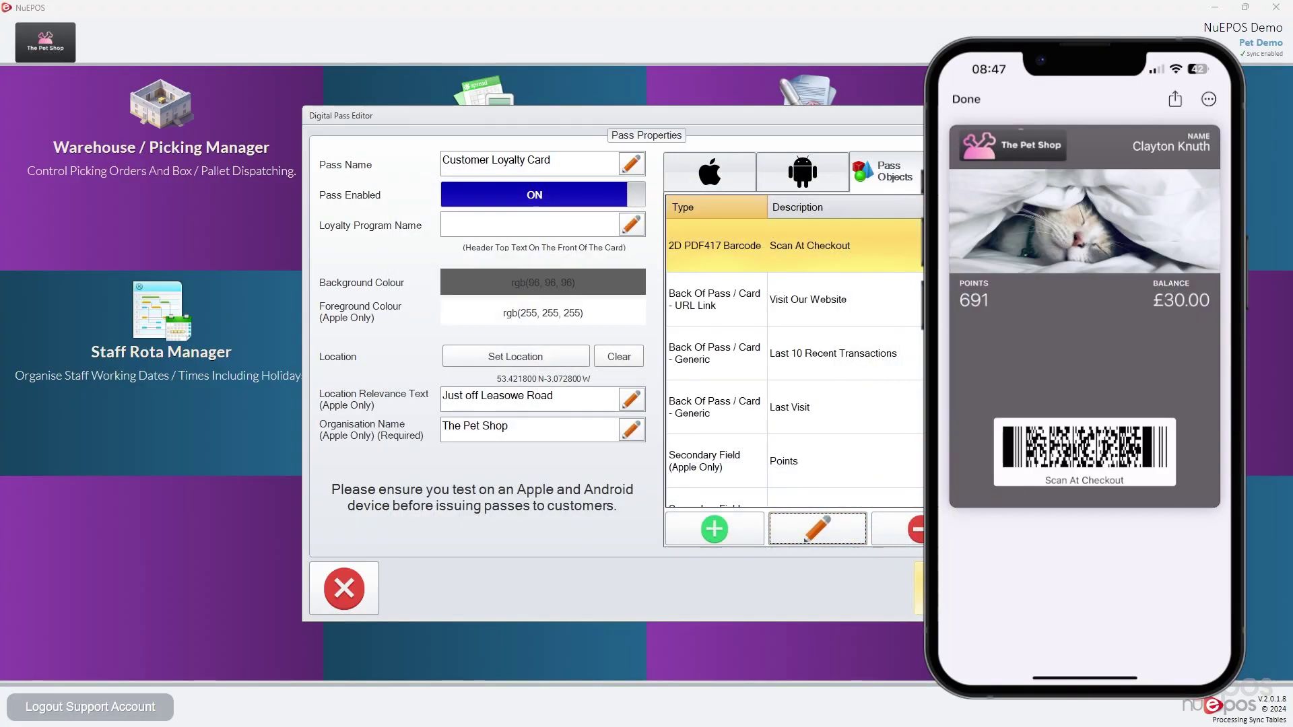
left_click(919, 590)
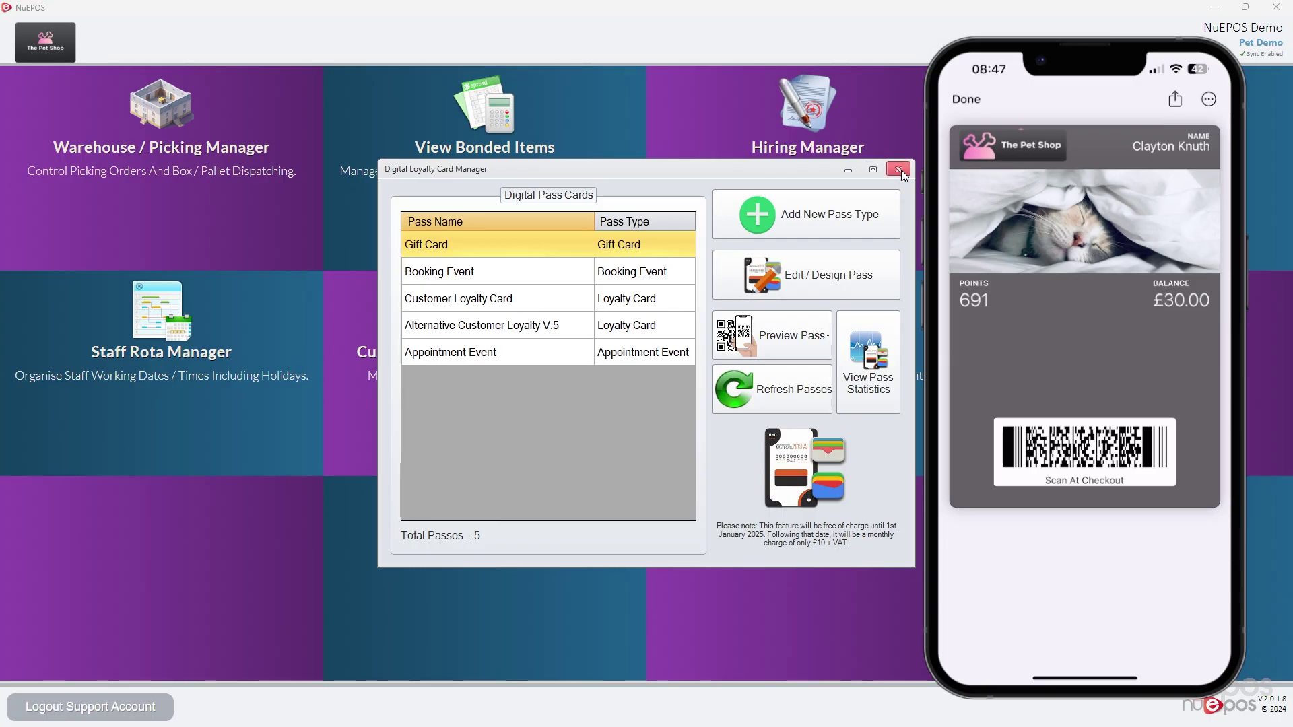
Close the card manager, start a new sale and link the loyalty pass customer
left_click(899, 171)
left_click(220, 152)
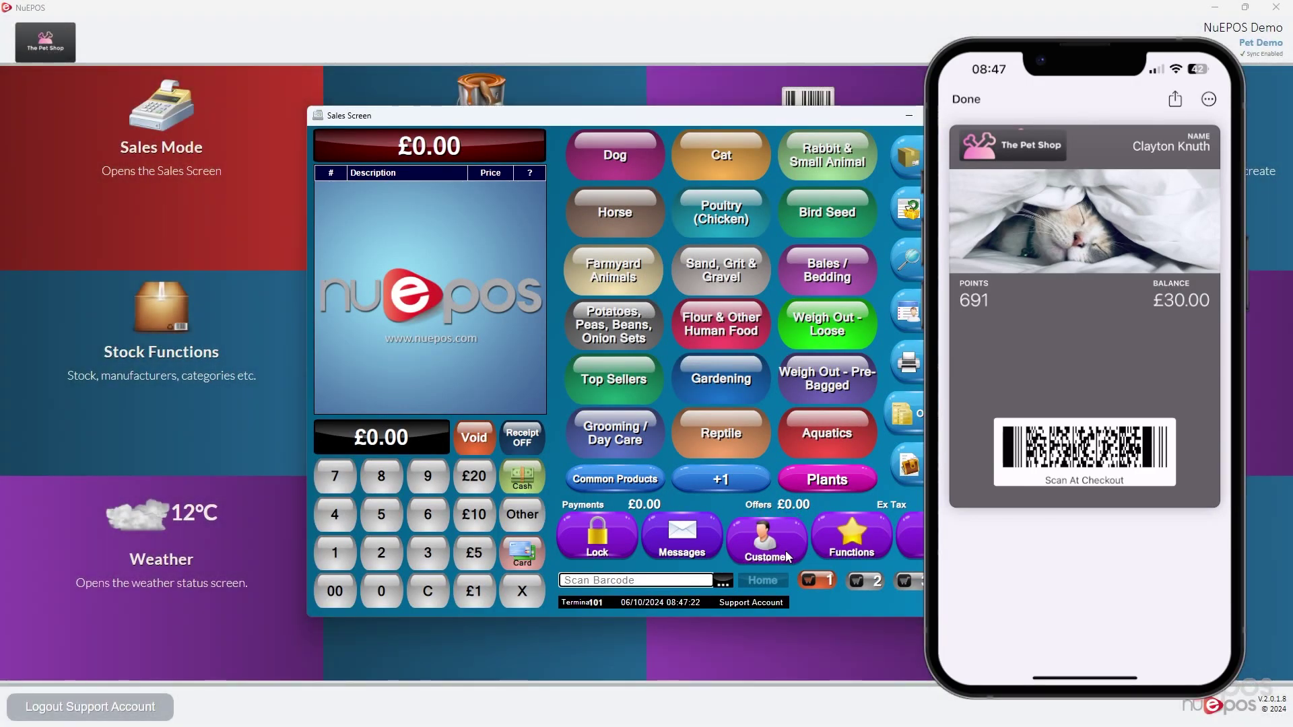
left_click(785, 551)
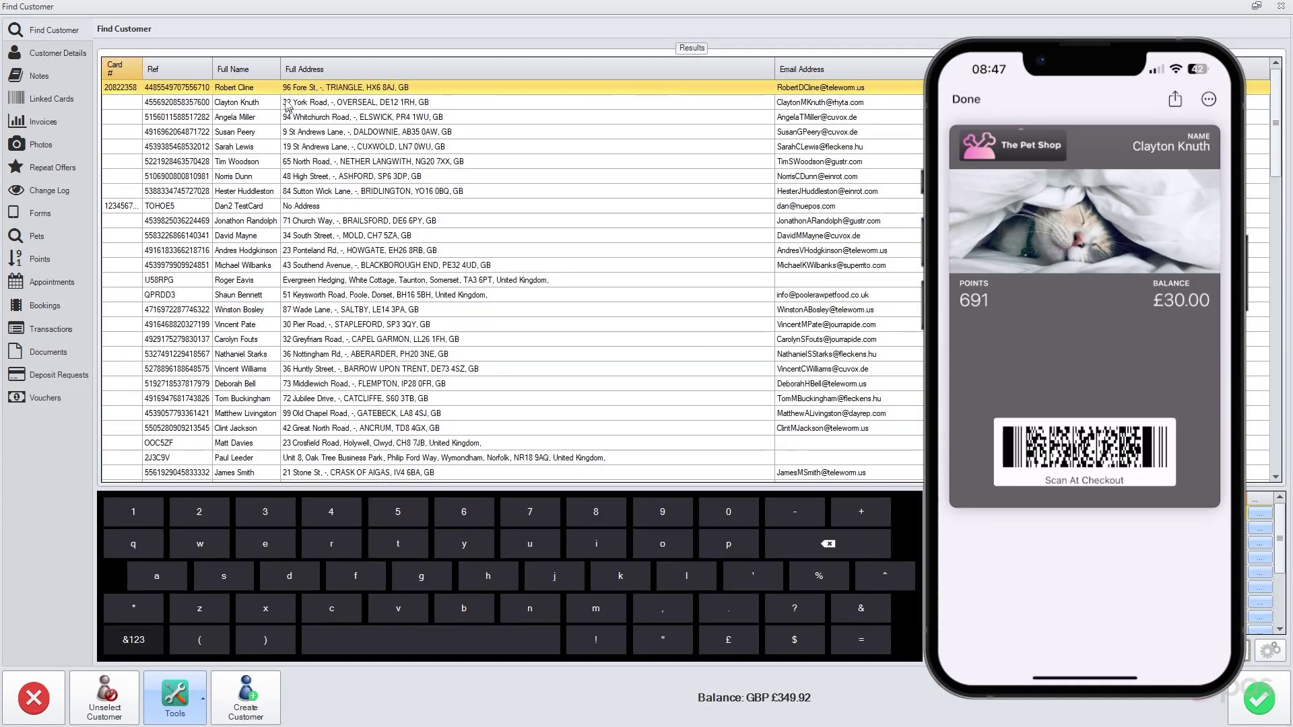
left_click(287, 108)
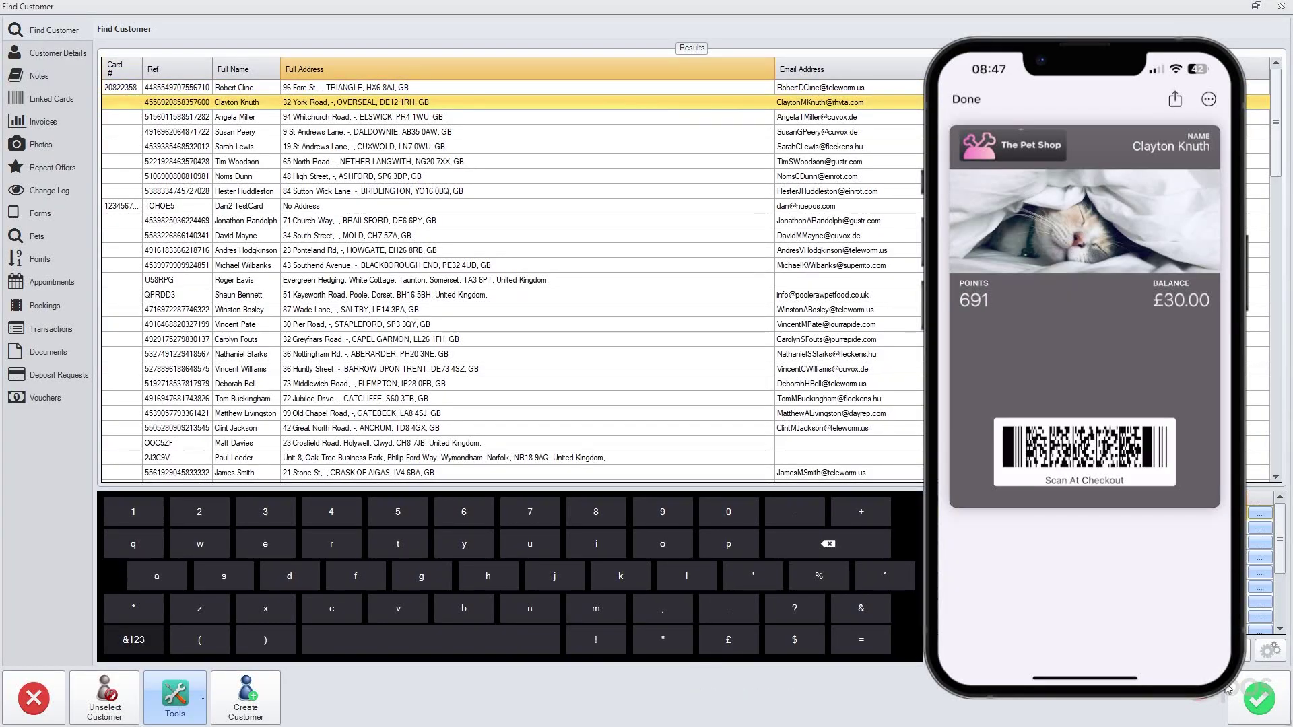
left_click(1259, 699)
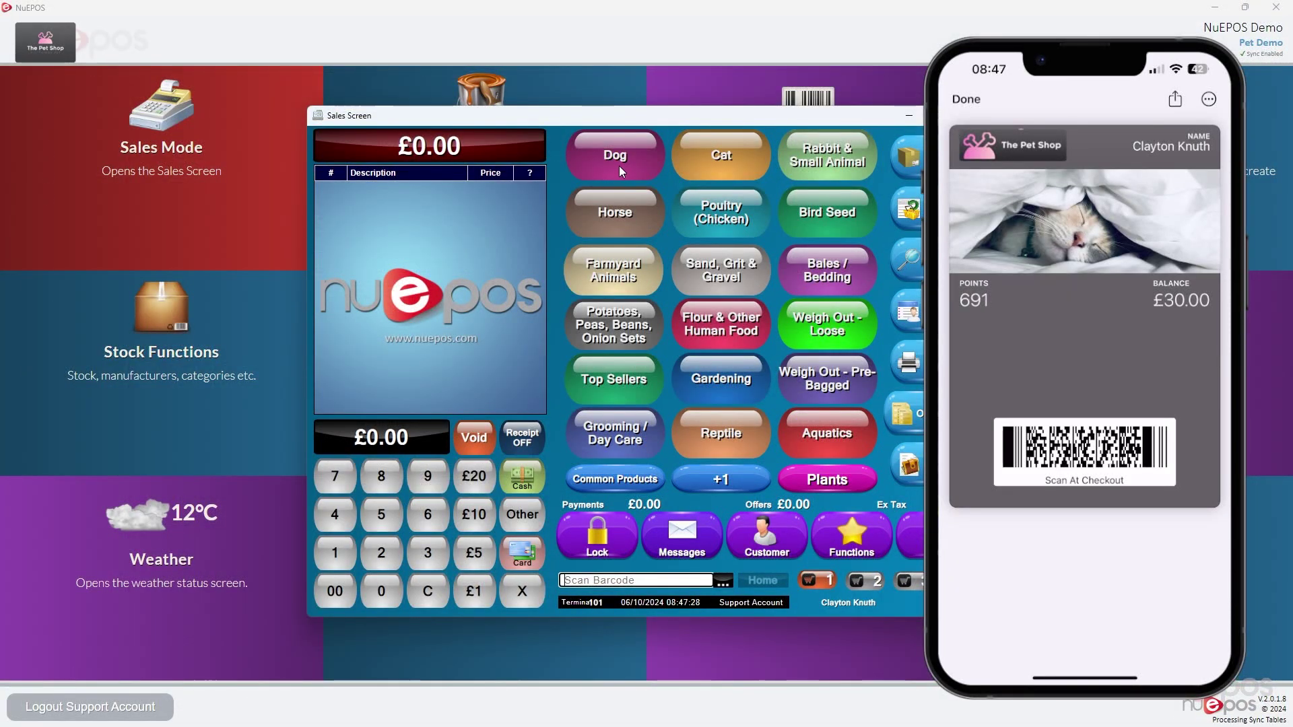
Sell Beta Adult Chicken 14kg (£32.99) to the customer and pay cash
left_click(618, 164)
left_click(822, 184)
left_click(630, 180)
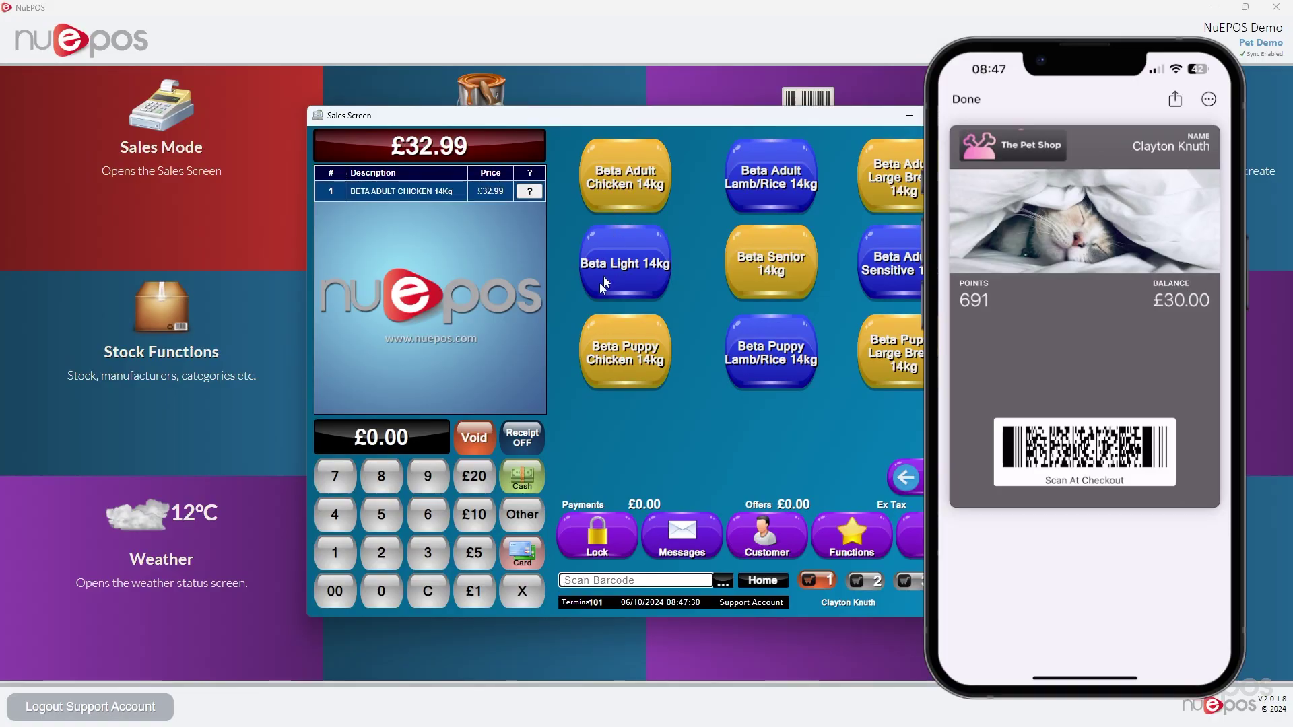
left_click(525, 476)
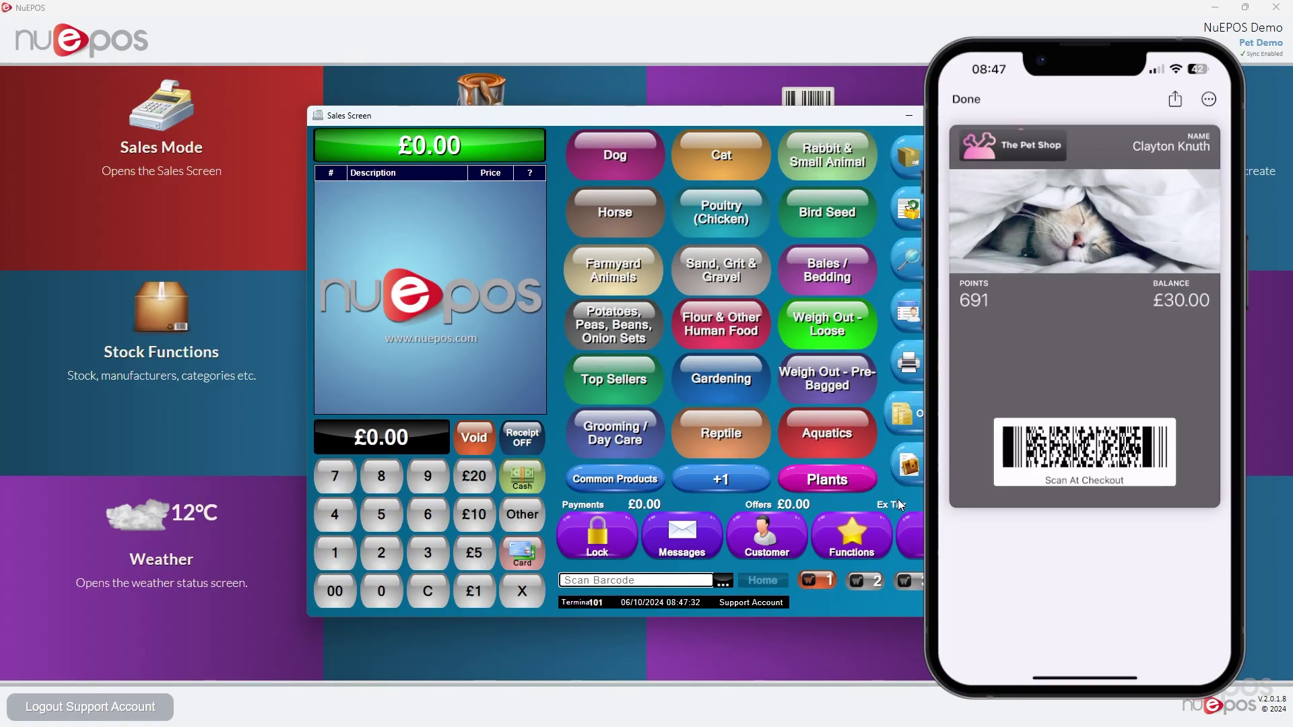
left_click(1076, 706)
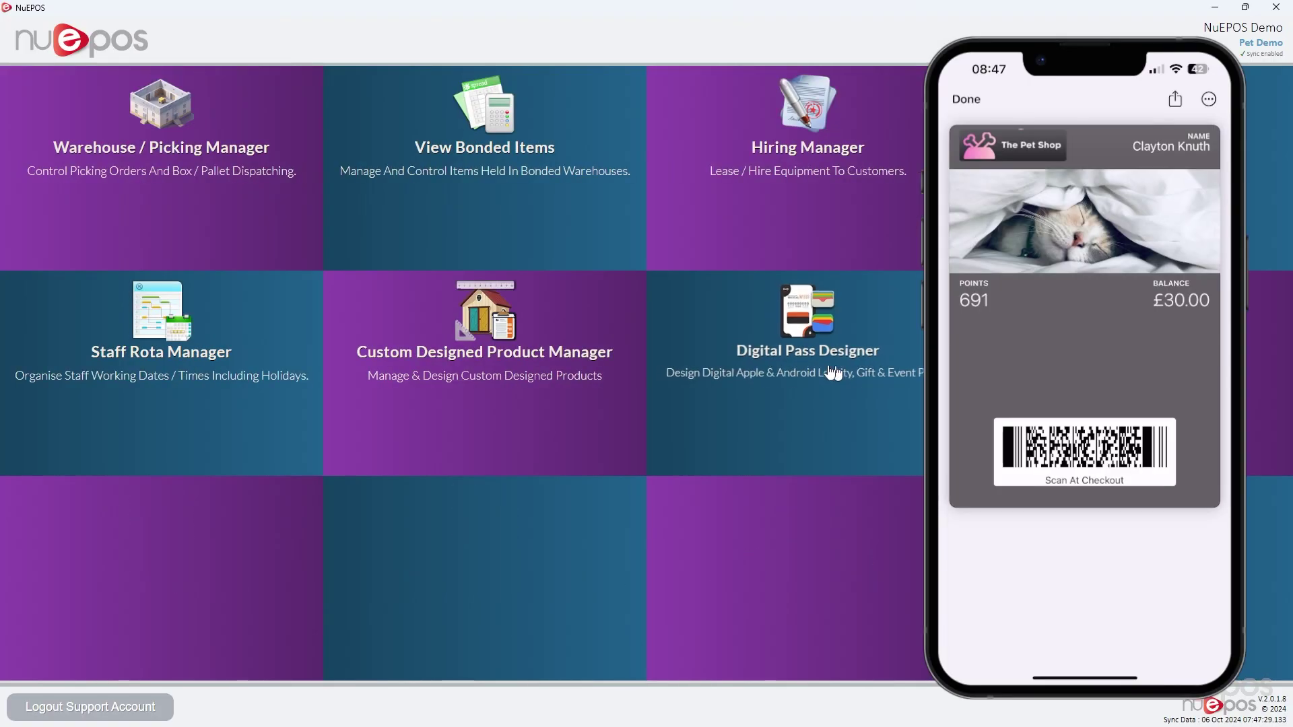
Change the Customer Loyalty Card's Apple strip image to AppleHeroImageDark.png and save the pass
left_click(775, 340)
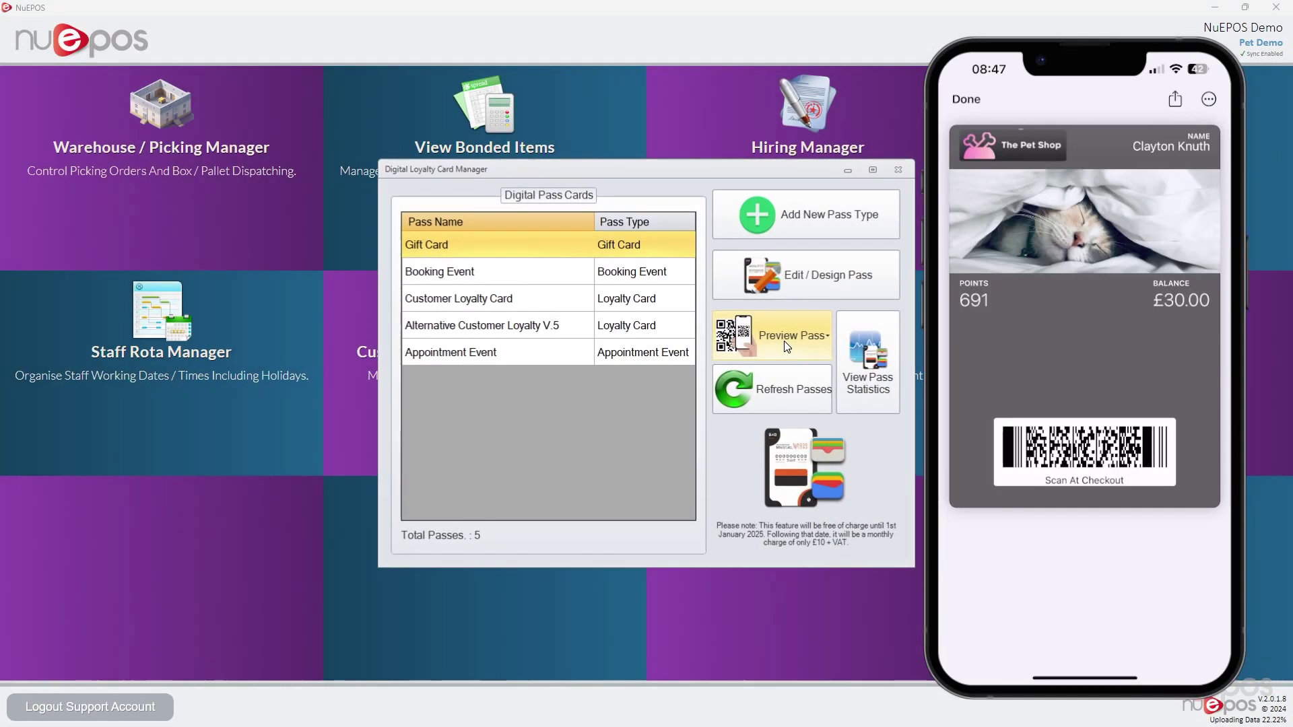
left_click(640, 275)
left_click(606, 356)
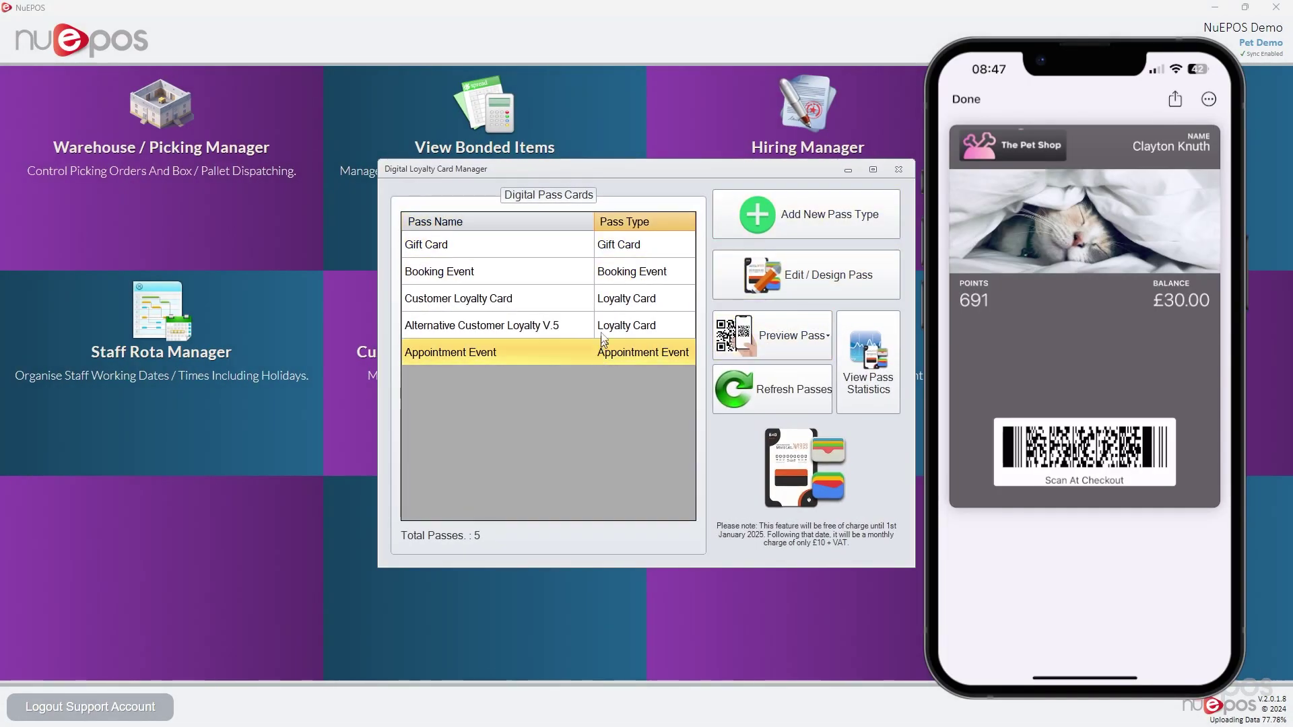
left_click(613, 299)
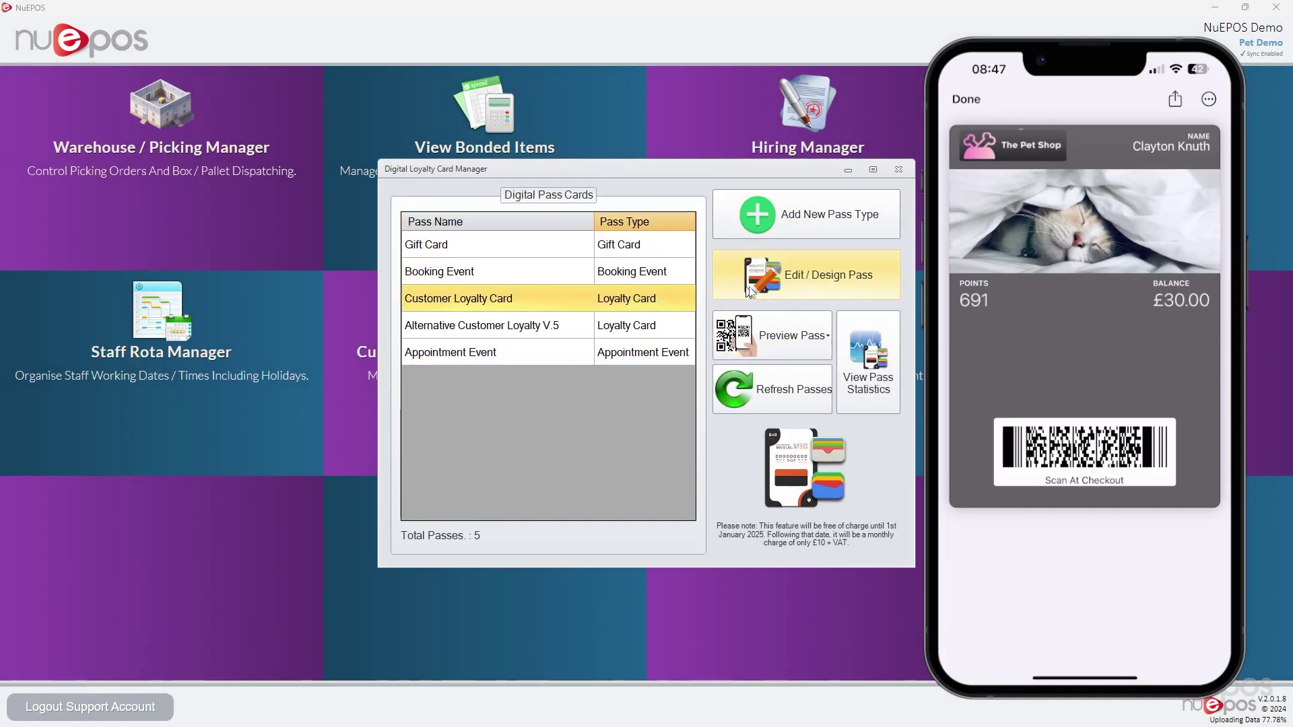
left_click(783, 287)
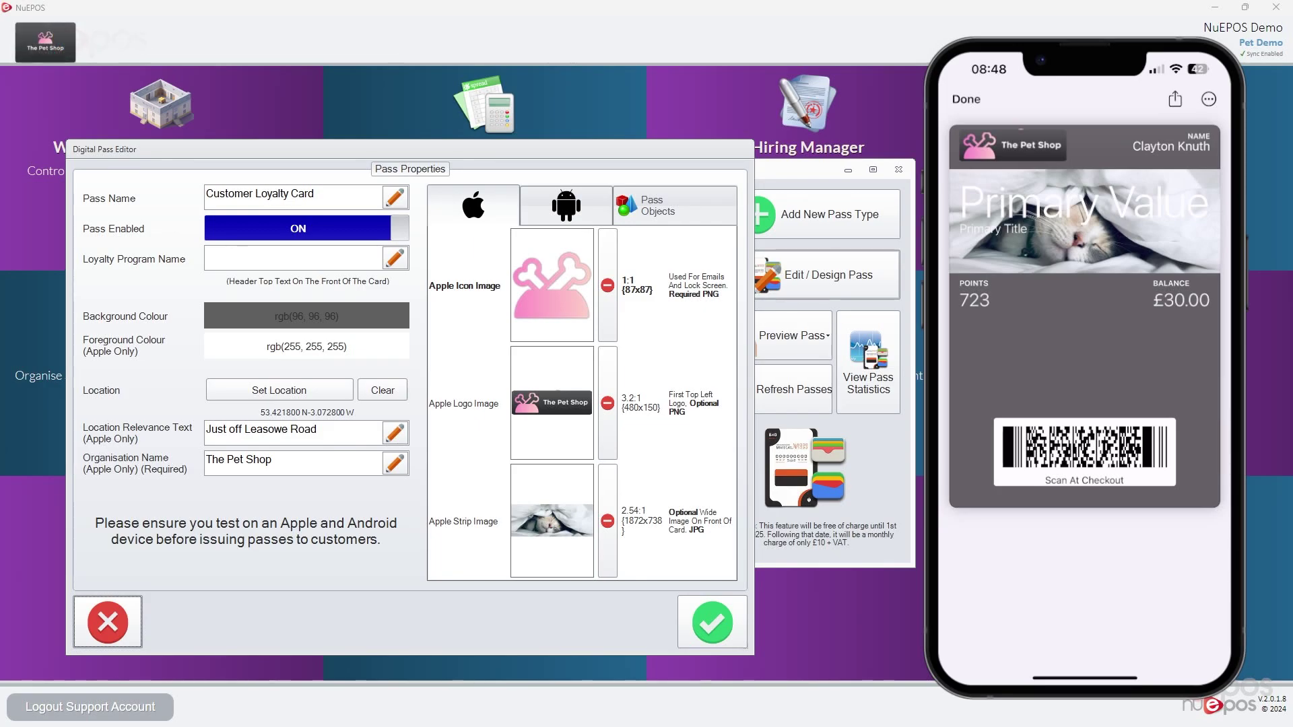
left_click(547, 524)
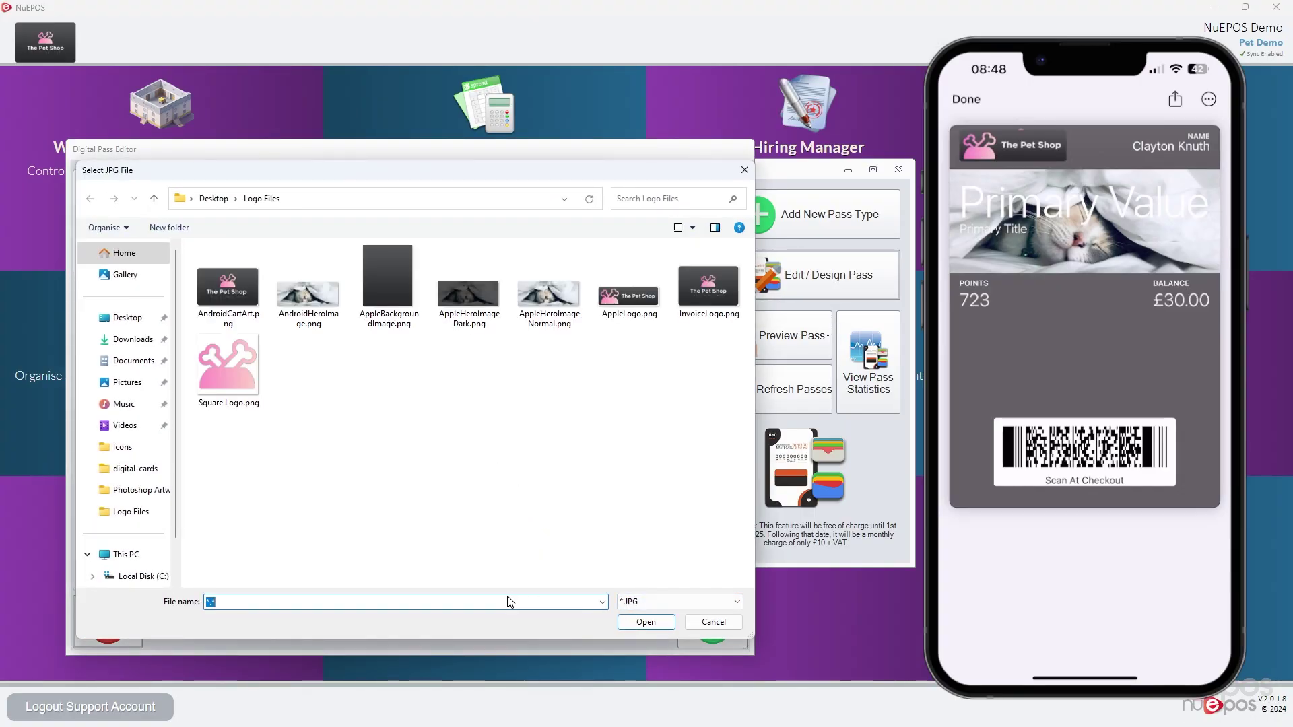
left_click(450, 290)
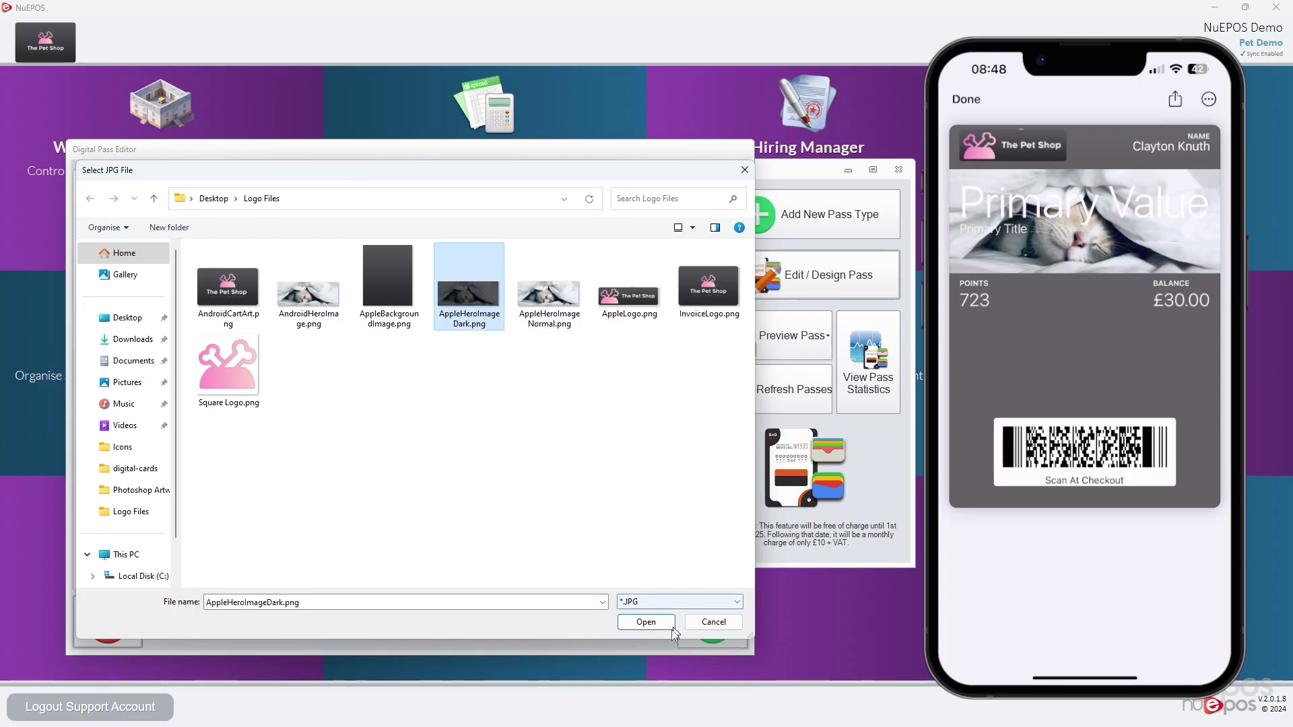
left_click(645, 623)
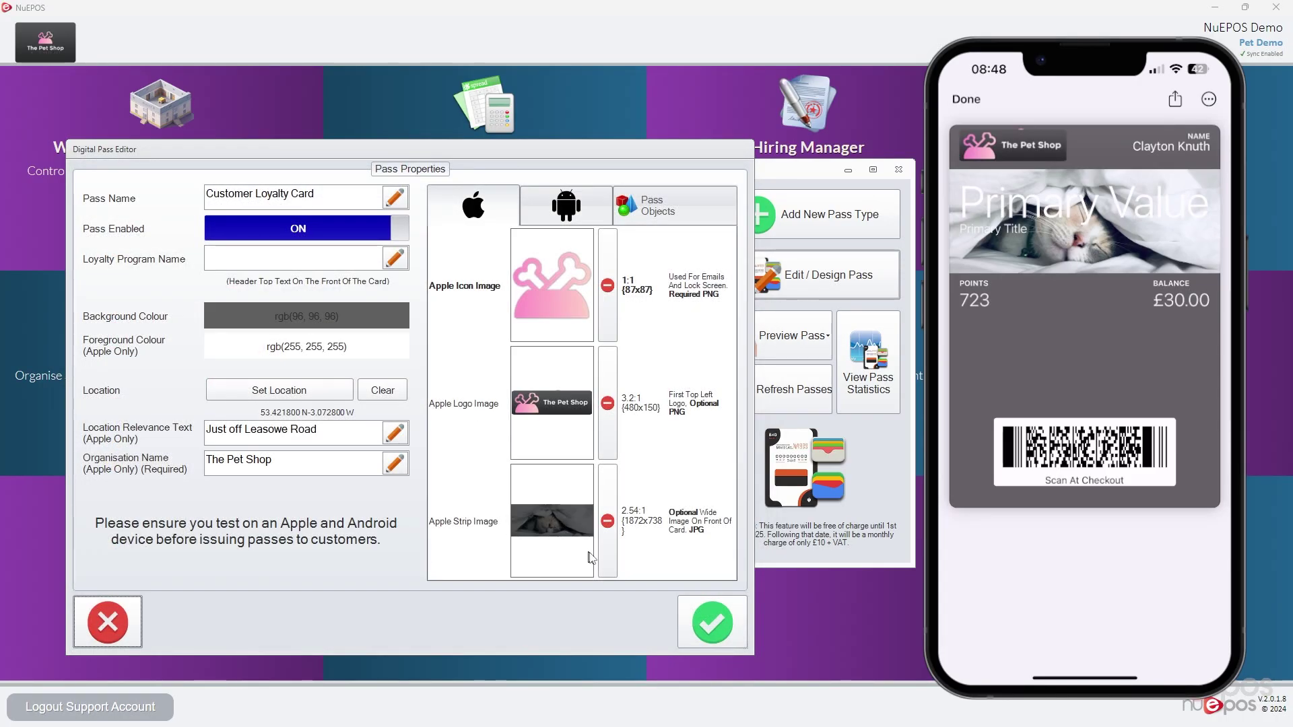
left_click(701, 609)
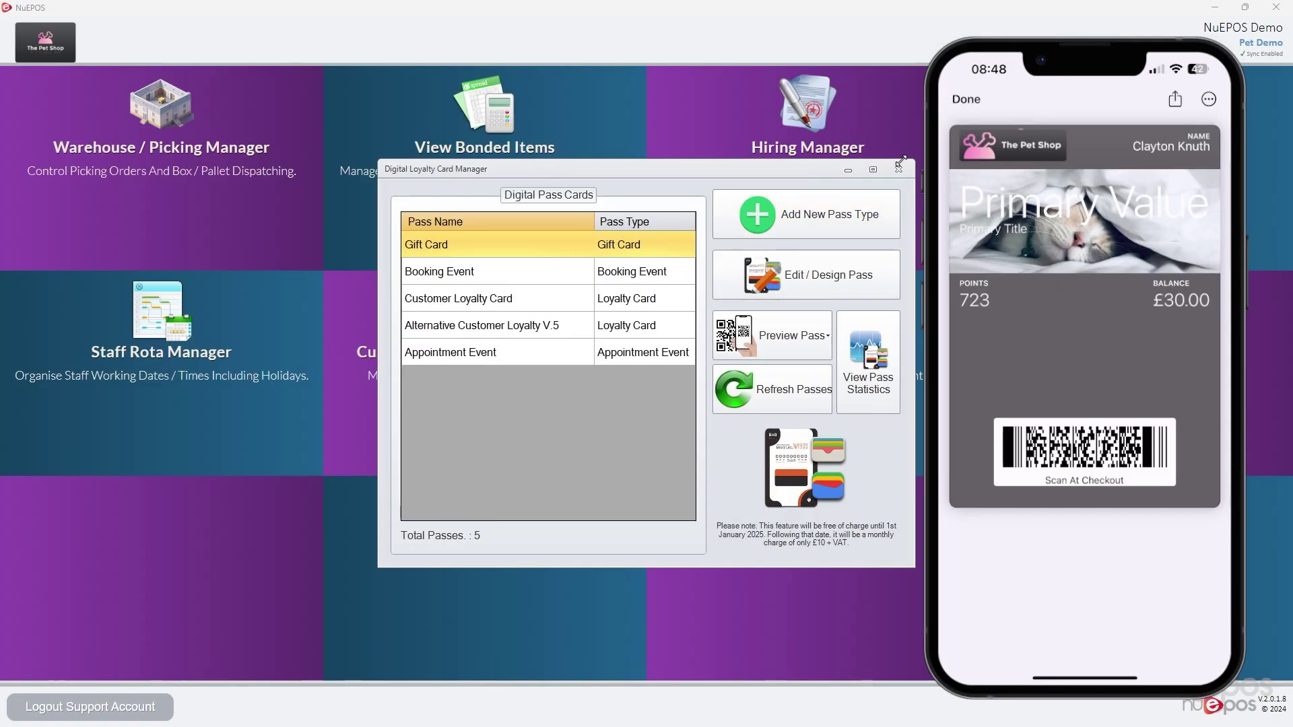
Start a sale and attach the loyalty customer by entering their card number
left_click(900, 168)
left_click(263, 173)
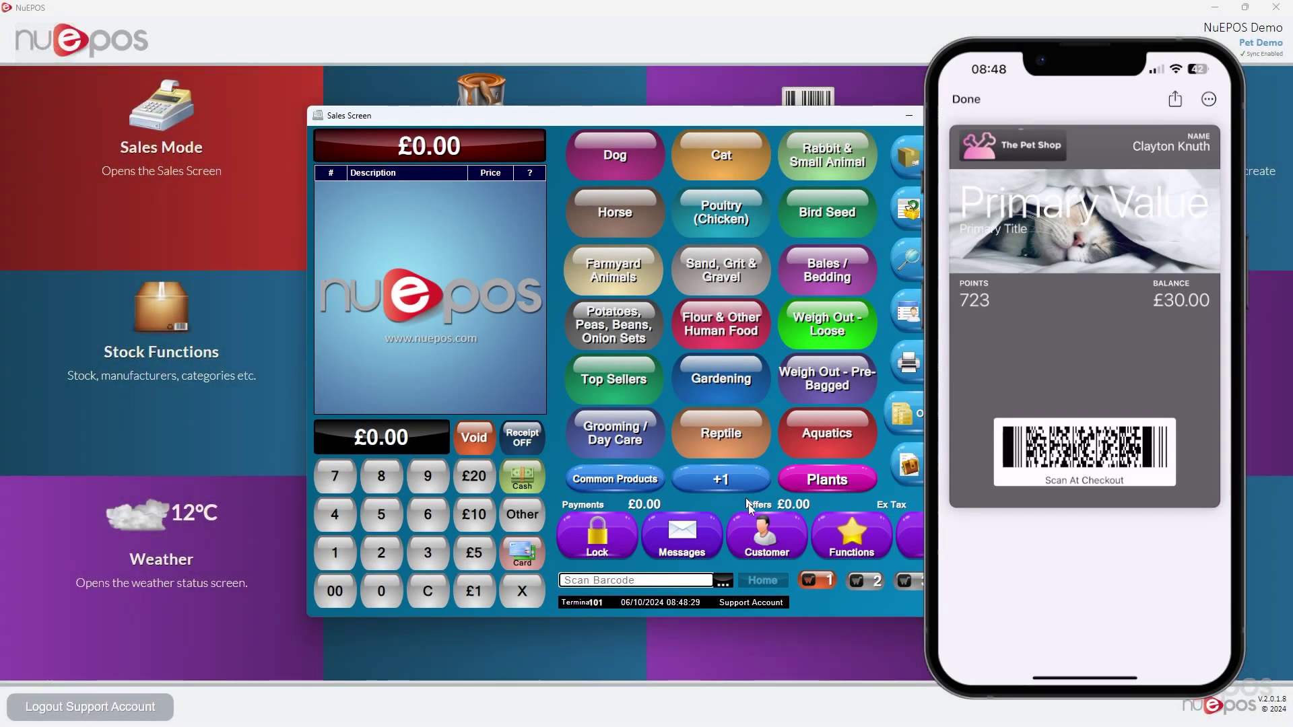
left_click(765, 545)
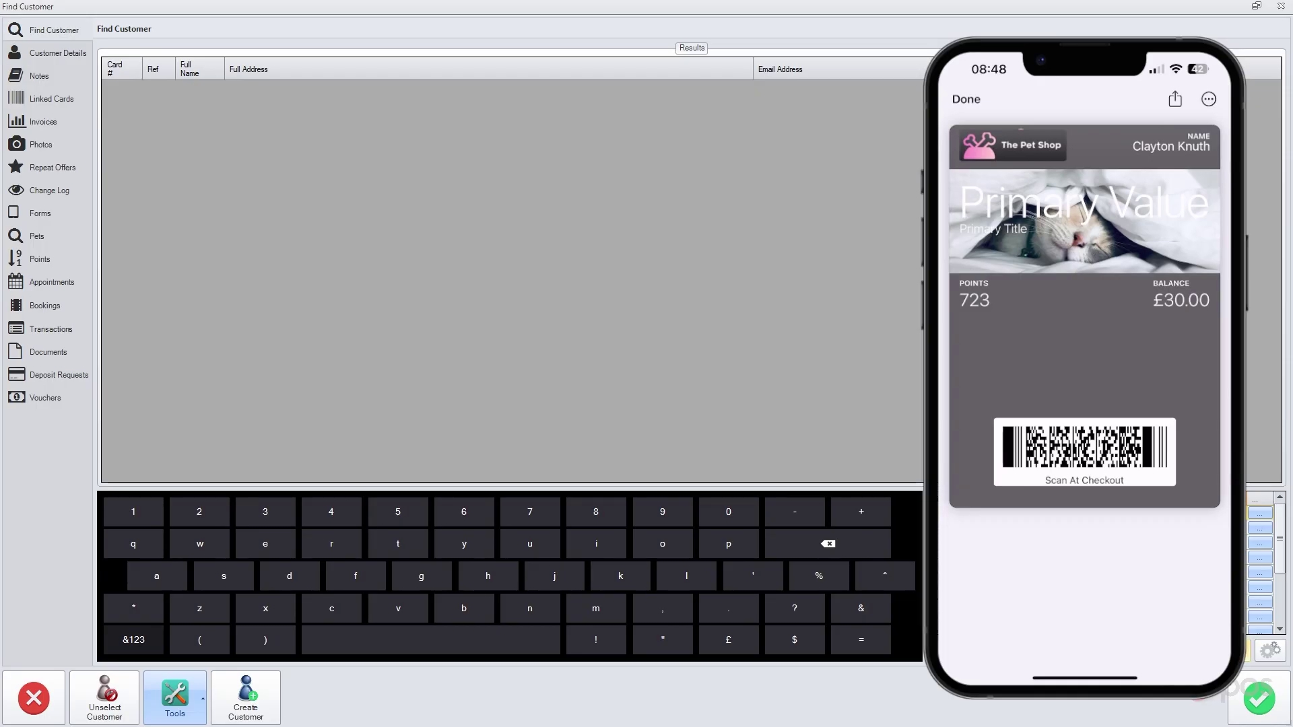
key("Return")
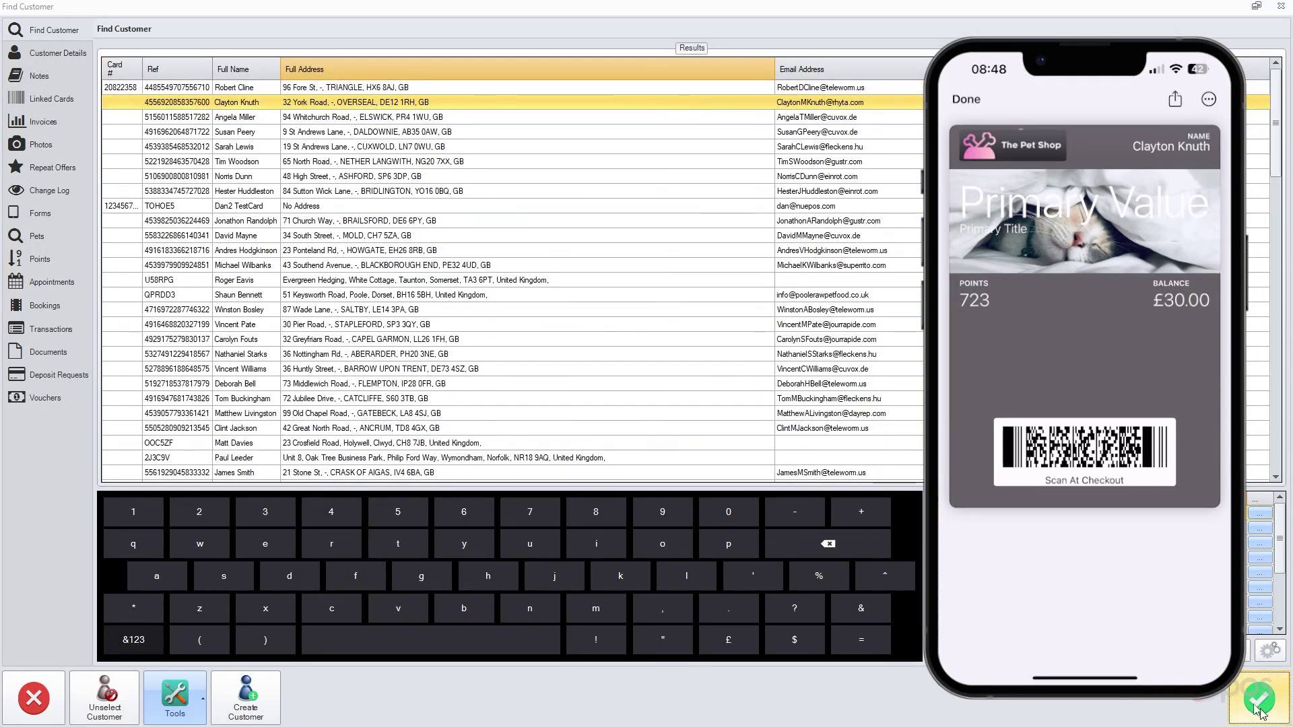
Sell Beta Adult Chicken 14kg (£32.99) for cash and close the sales screen
left_click(613, 165)
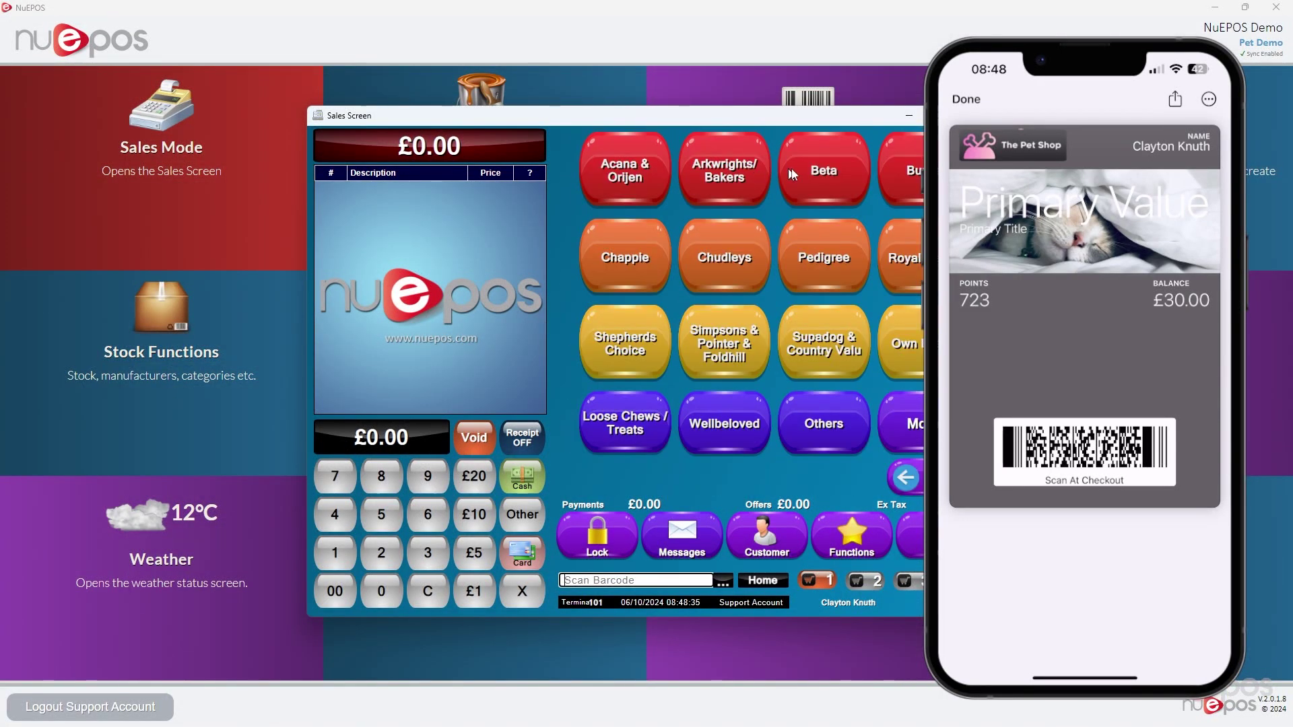
left_click(792, 172)
left_click(626, 180)
left_click(523, 476)
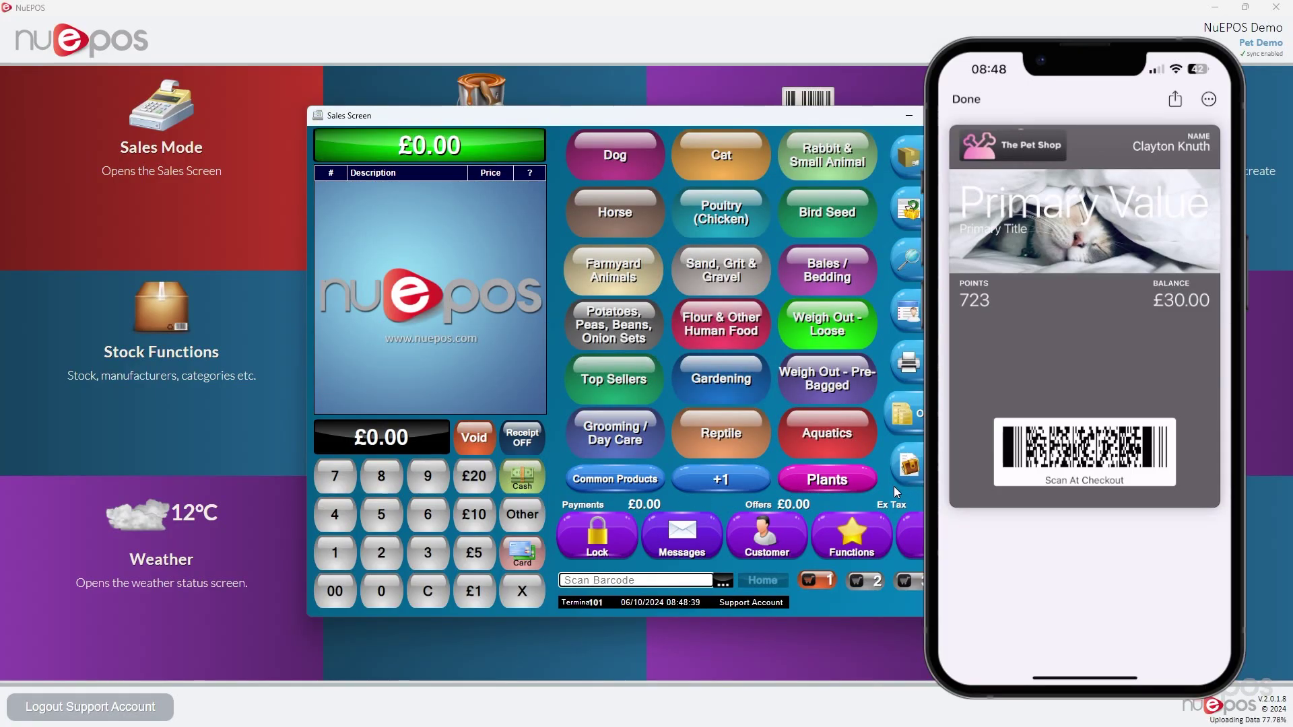
key("Escape")
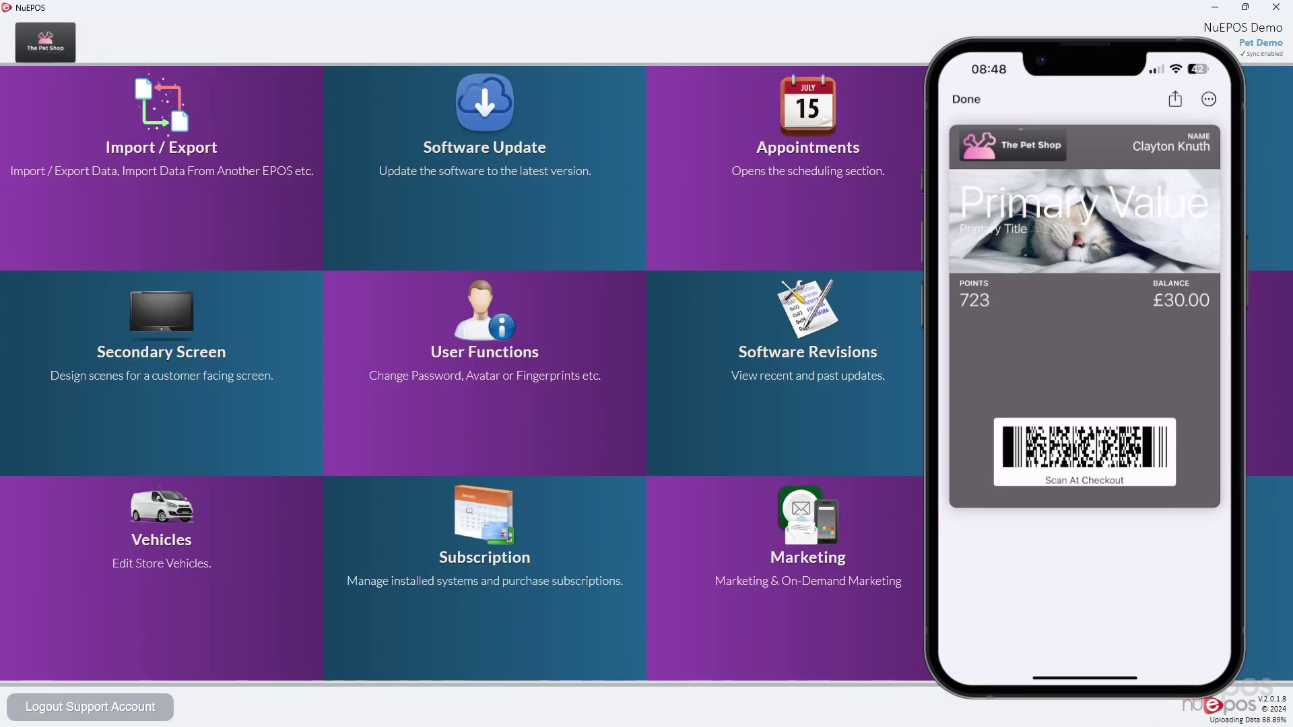
Reopen the Digital Loyalty Card Manager from the next menu page and select the Booking Event pass
scroll(882, 376, "down", 1)
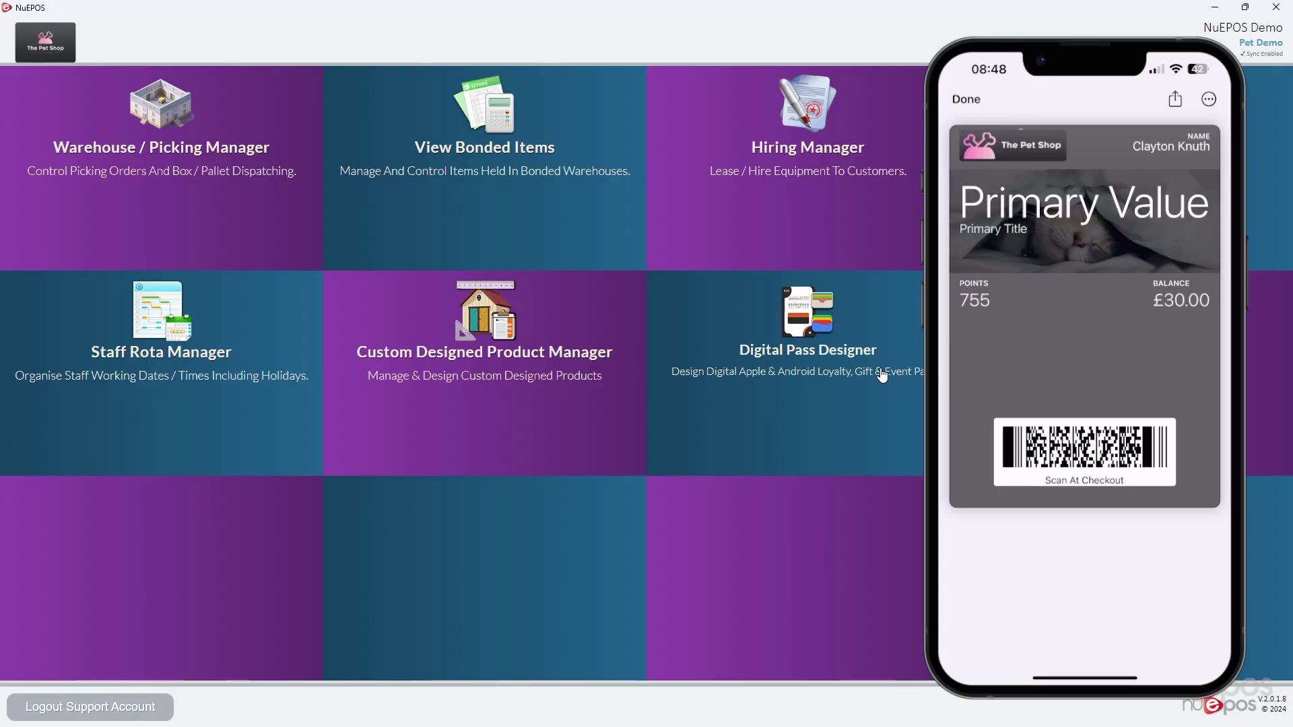
left_click(882, 376)
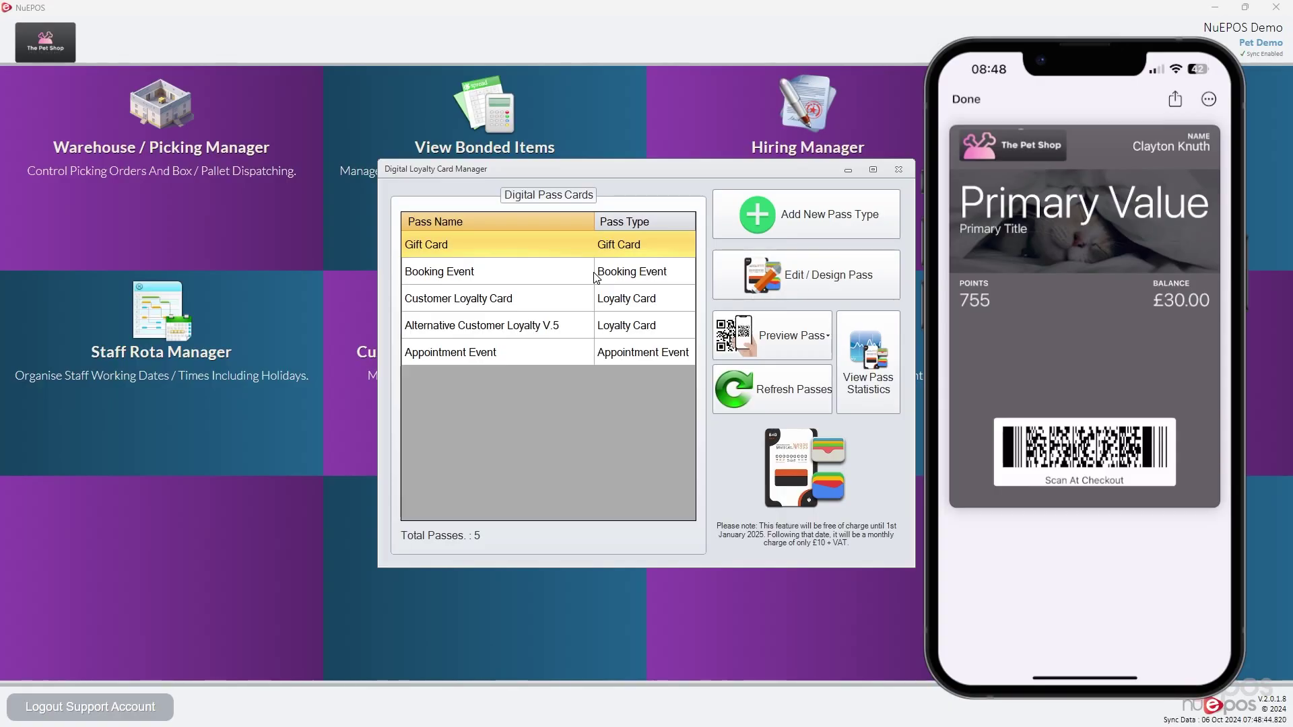
left_click(568, 270)
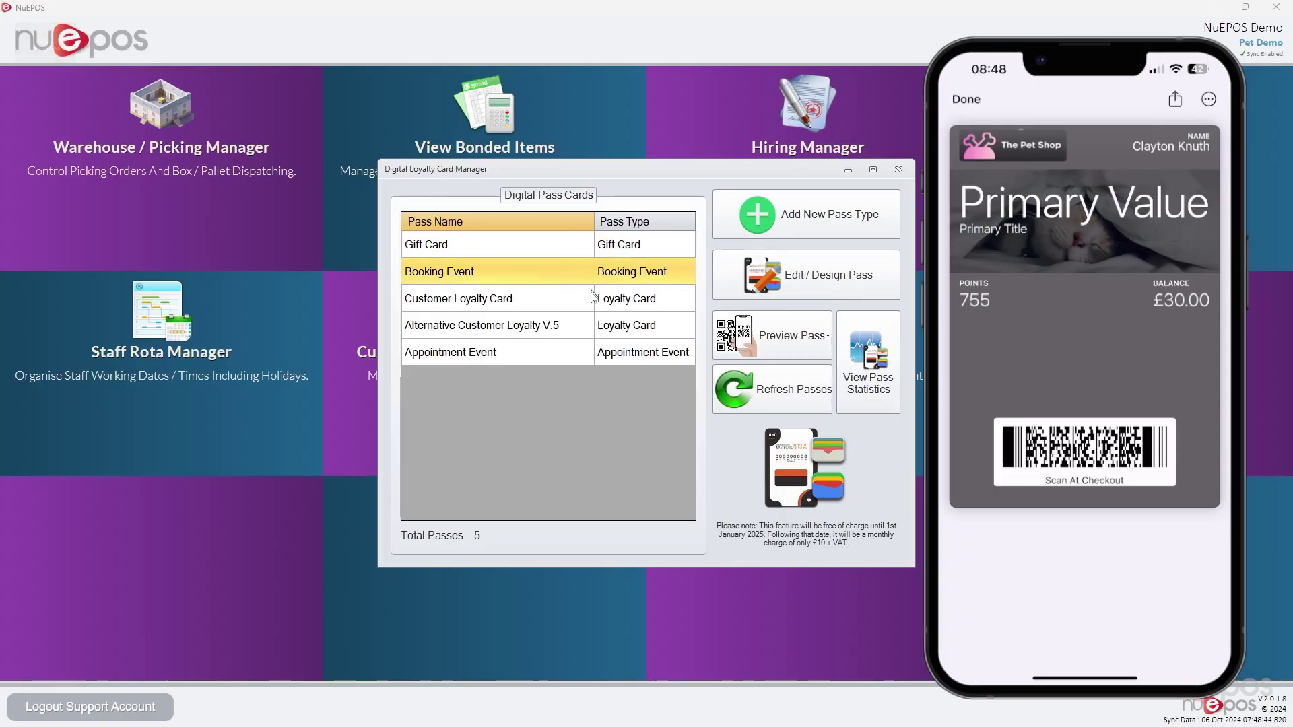
Delete the Primary Title field from the Customer Loyalty Card pass and save it
left_click(593, 299)
left_click(851, 291)
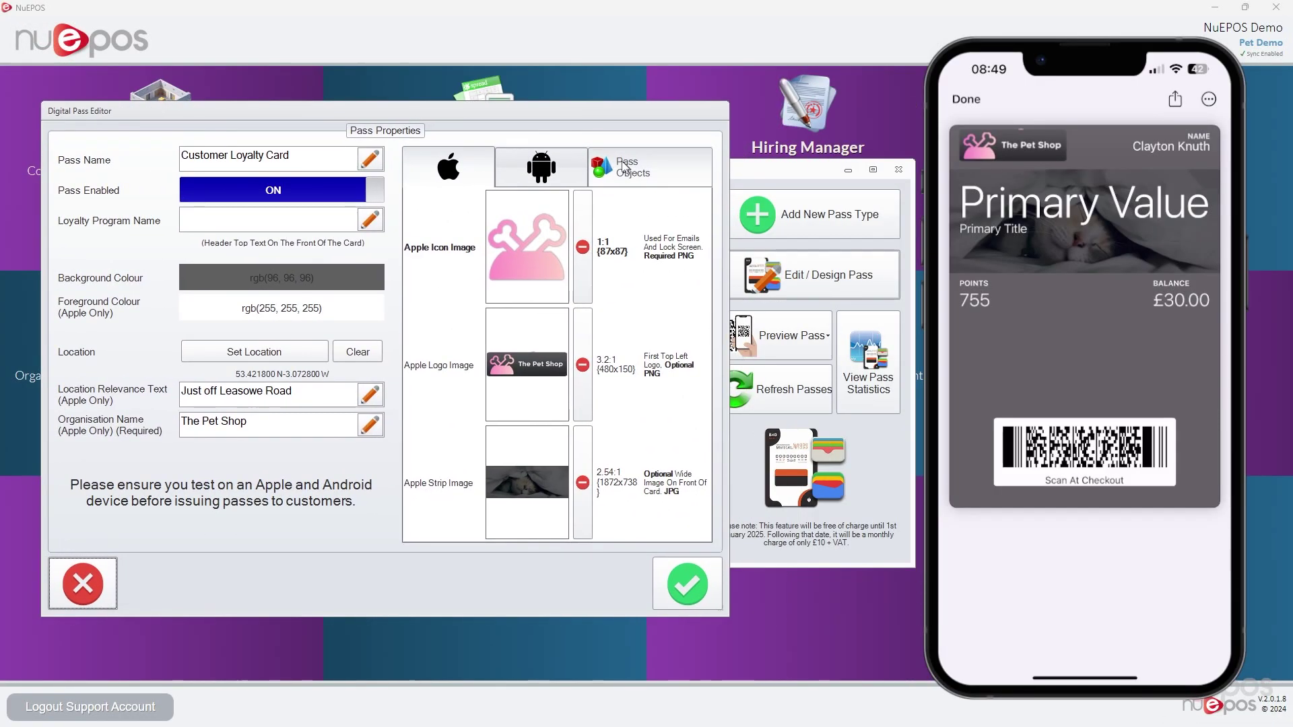
scroll(535, 309, "down", 3)
left_click(556, 450)
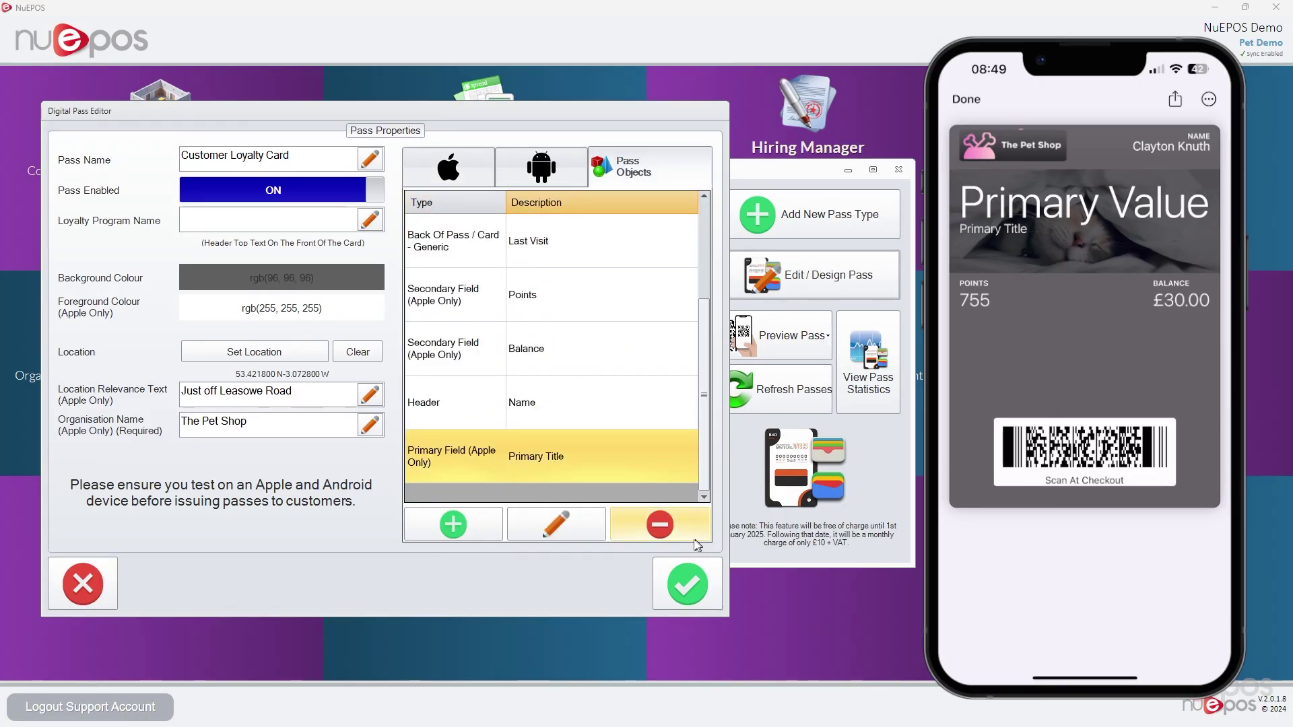
left_click(677, 530)
left_click(686, 583)
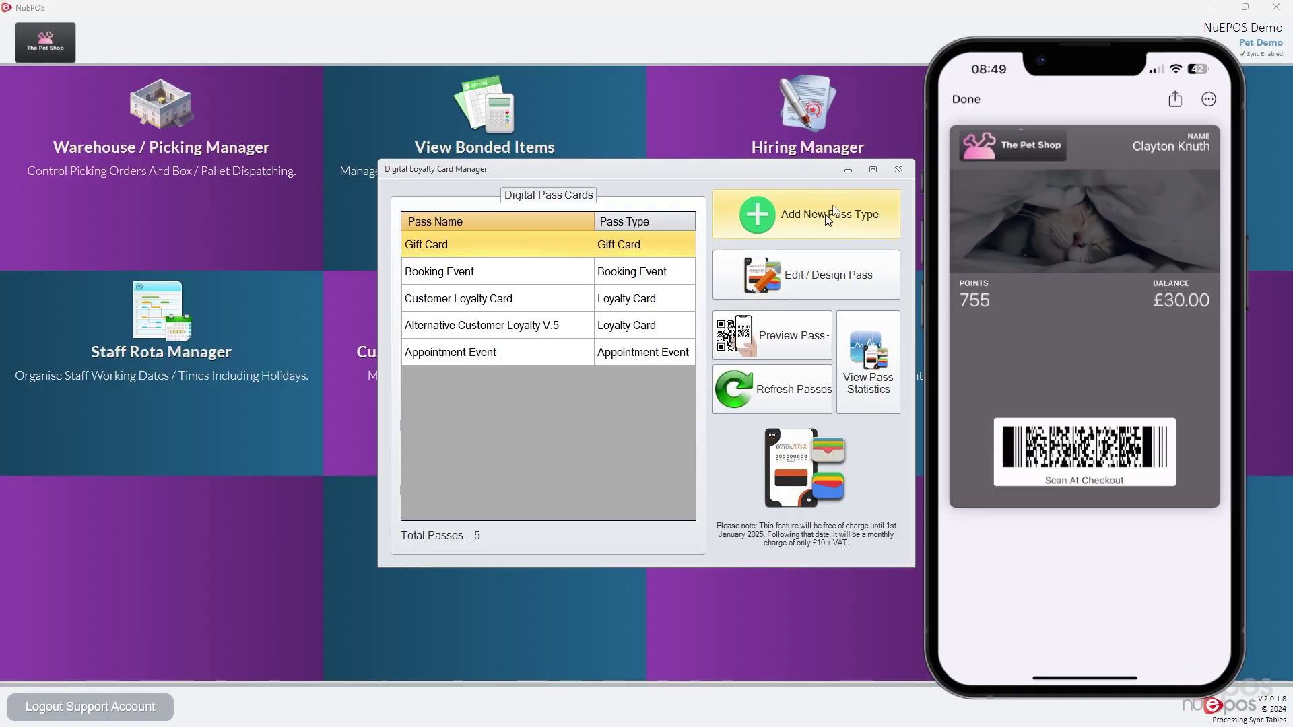
Reopen the pass manager and open the Appointment Event pass for editing
left_click(898, 169)
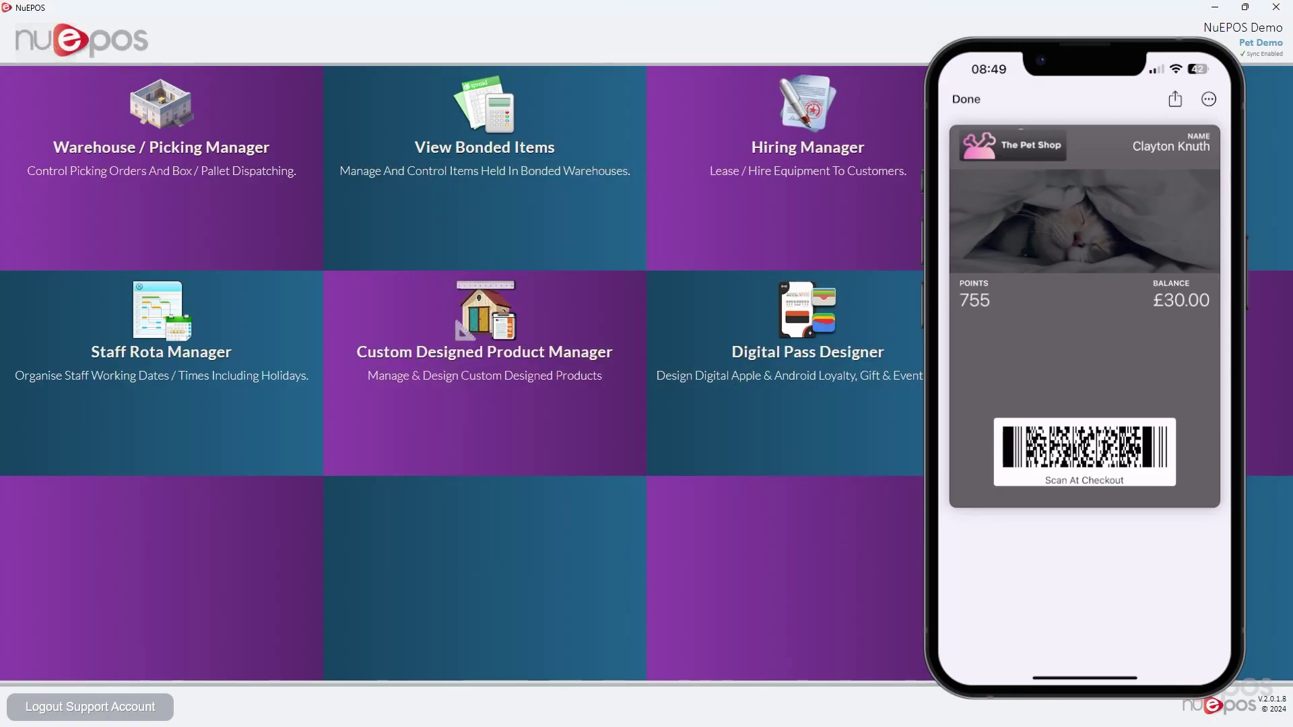
left_click(857, 358)
left_click(464, 353)
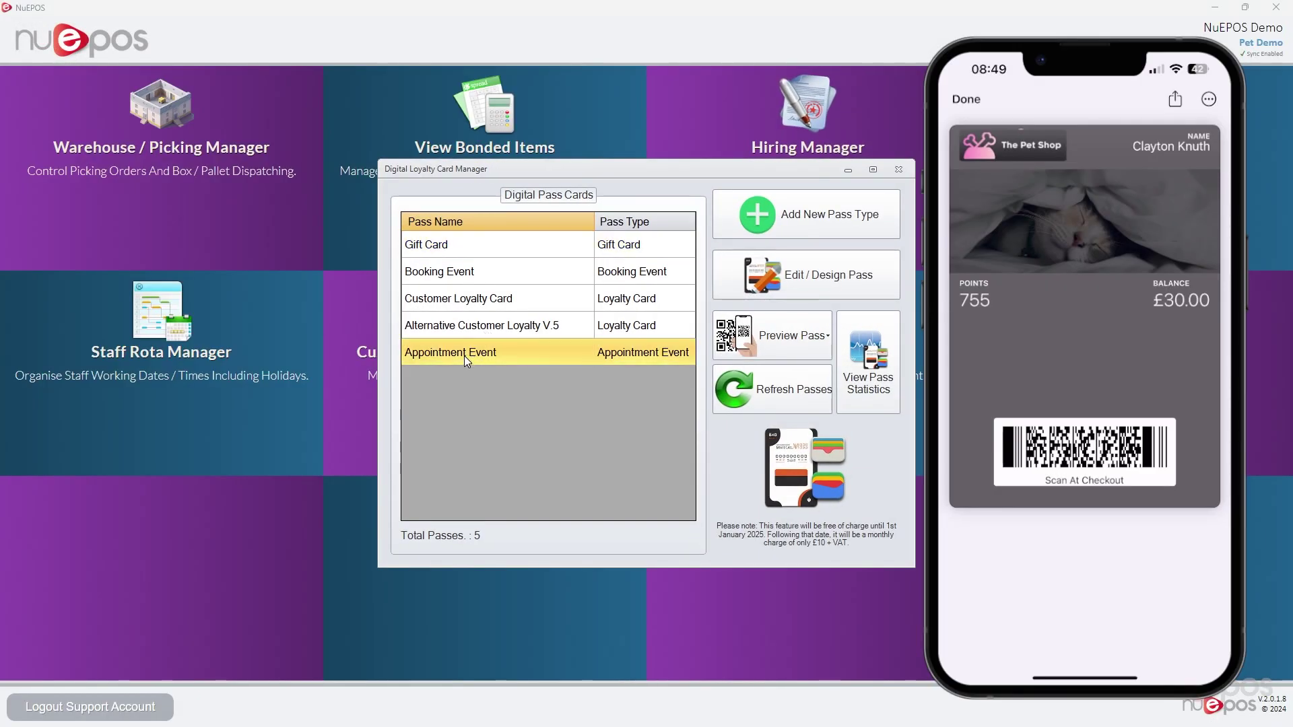
left_click(800, 285)
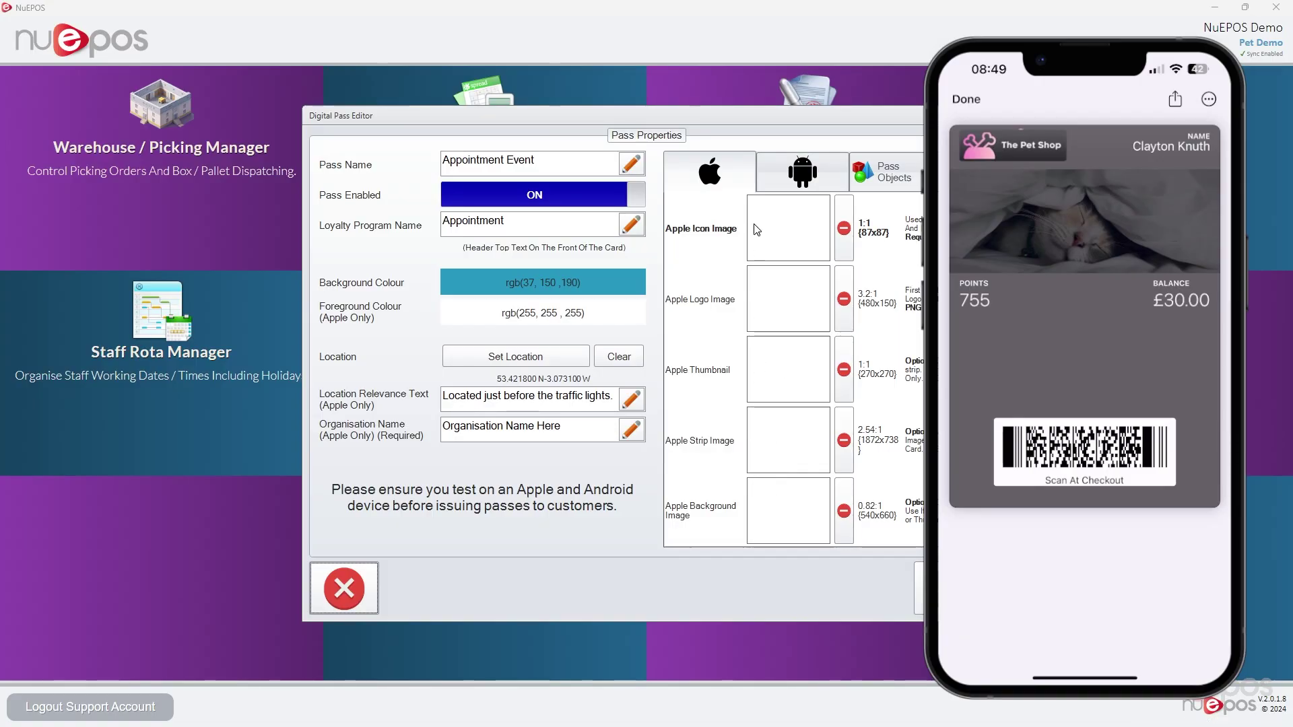
Set the Apple icon image to Square Logo.png and the Apple logo image to AppleLogo.png
left_click(790, 241)
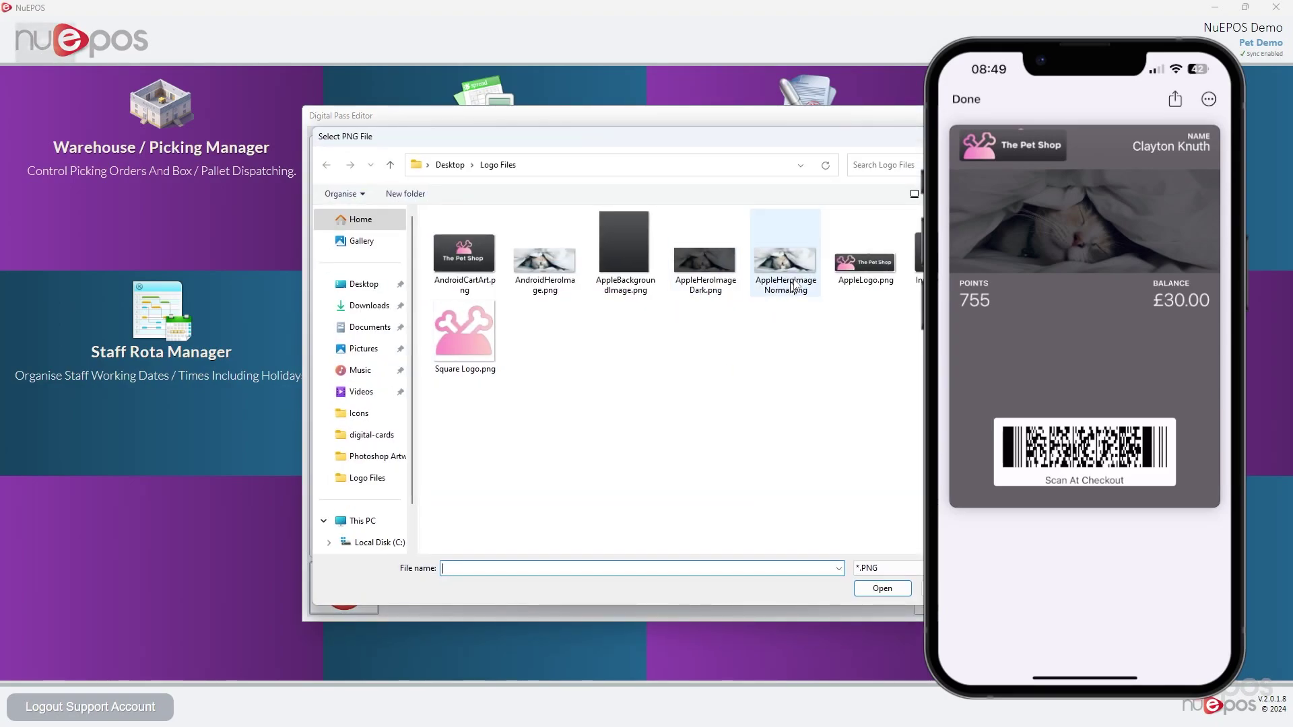
double_click(464, 330)
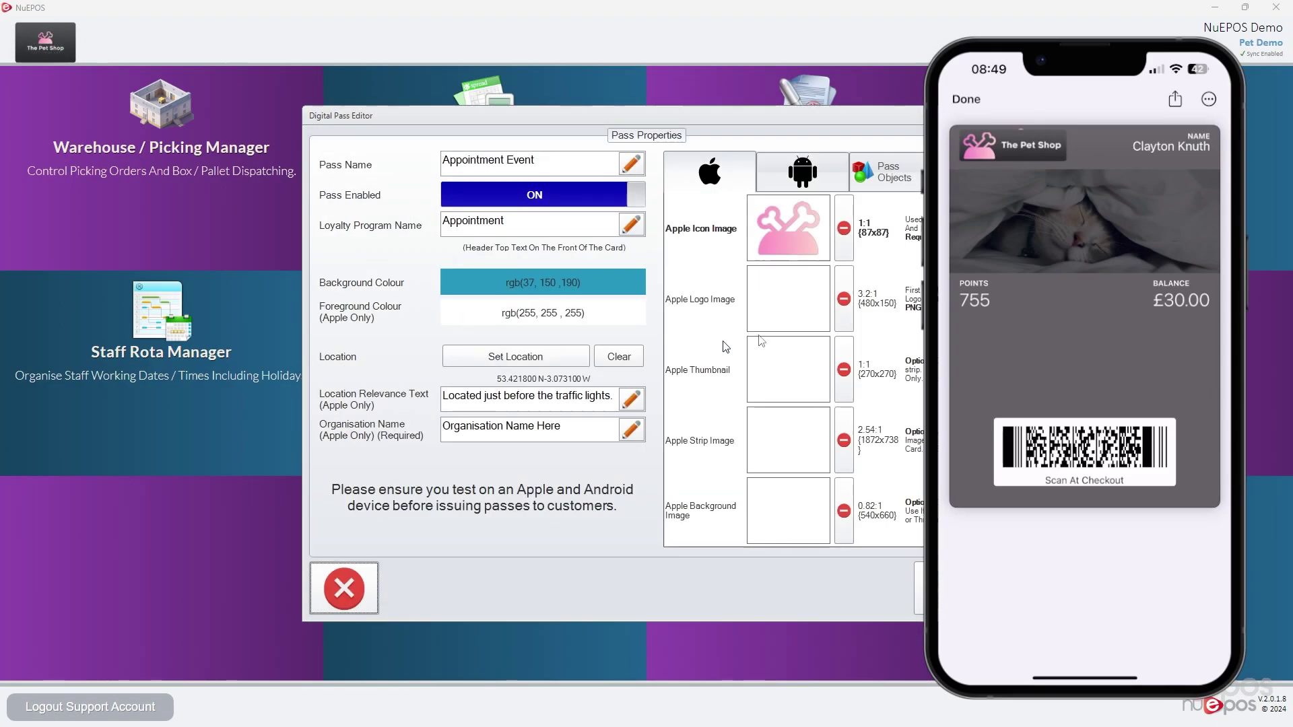
left_click(802, 305)
double_click(848, 249)
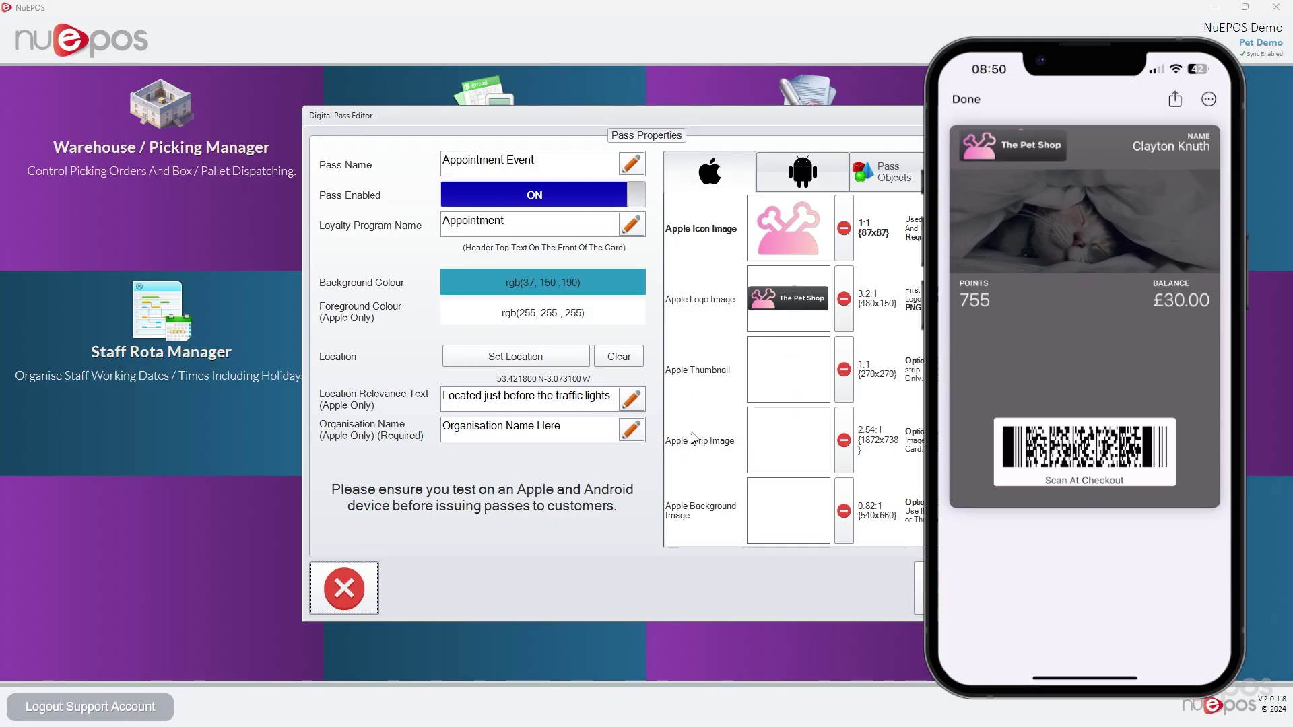
Set the Appointment Event's Apple background image to AppleBackgroundImage.png
left_click(784, 519)
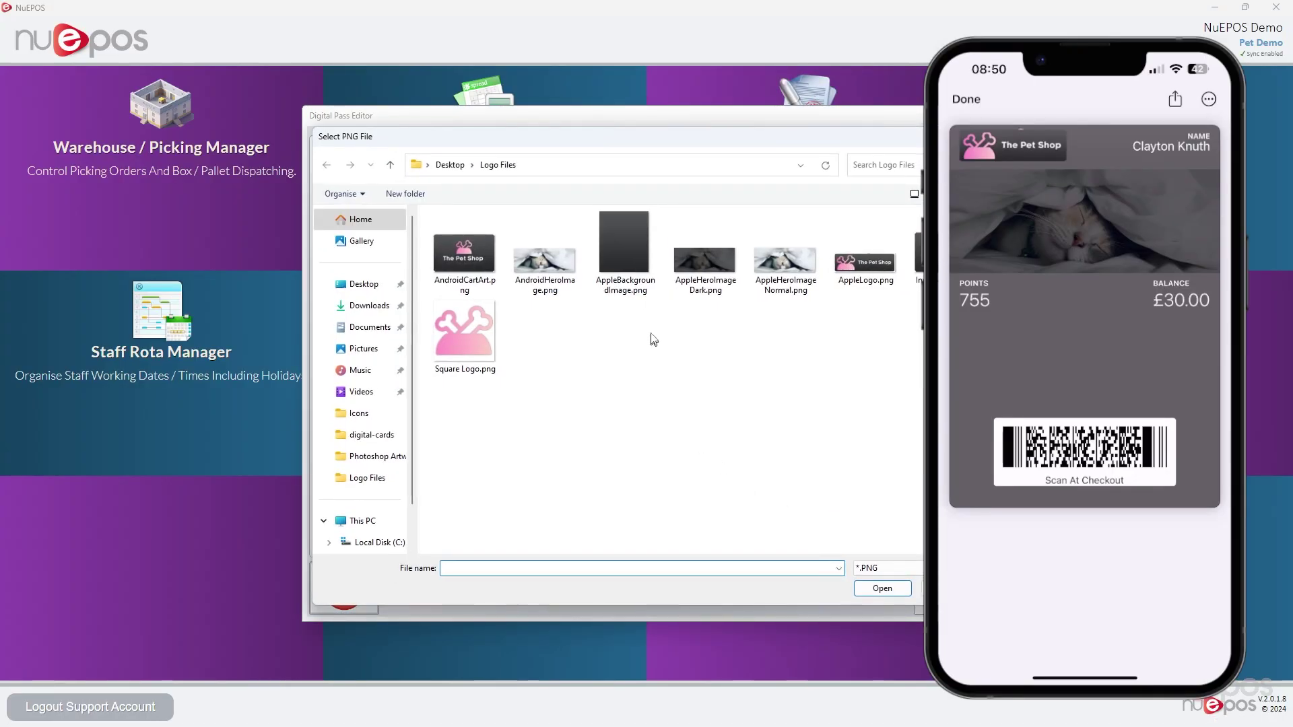
left_click(600, 247)
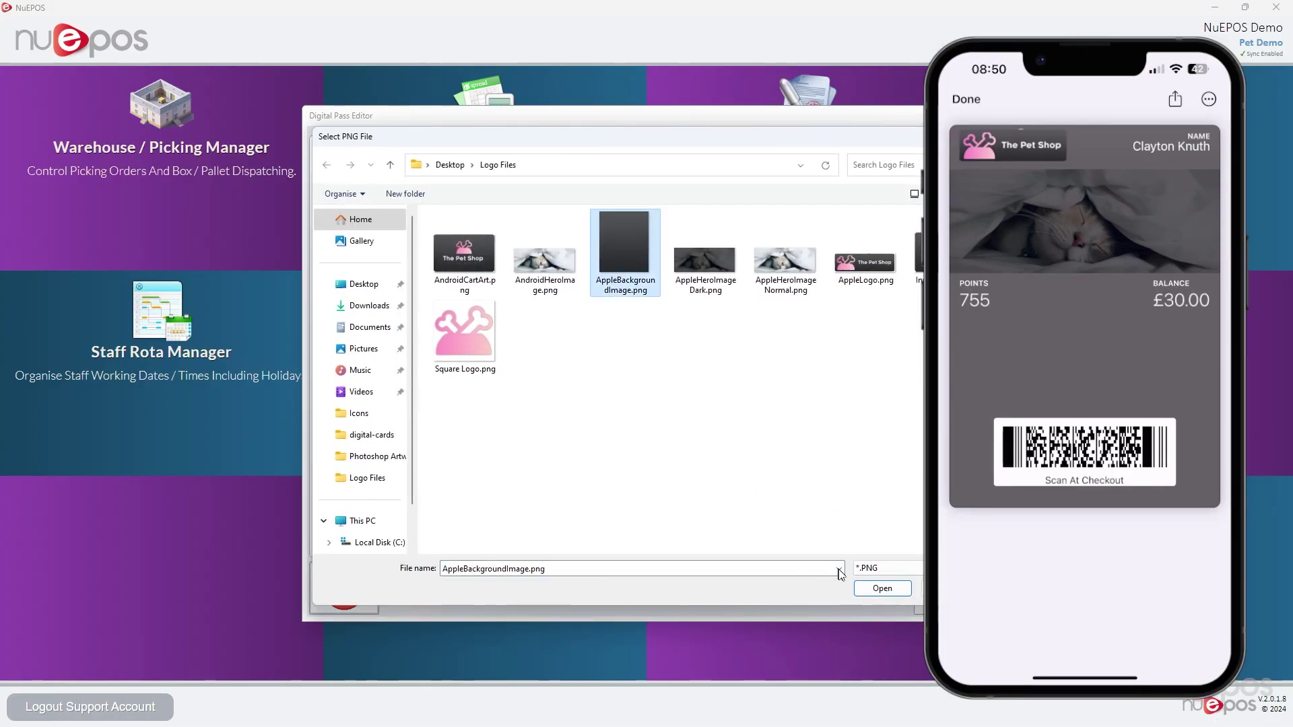
left_click(878, 588)
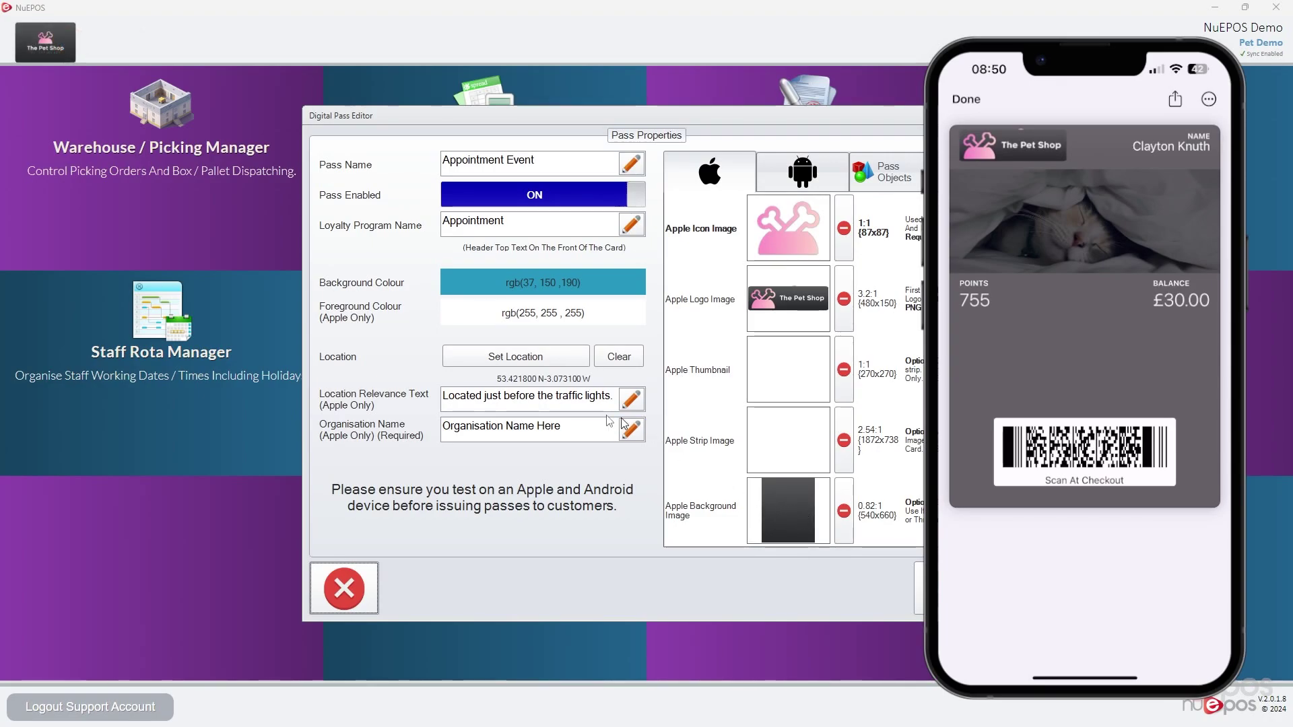
Change the organisation name to 'The Pet Shop' and review the pass fields
left_click(565, 417)
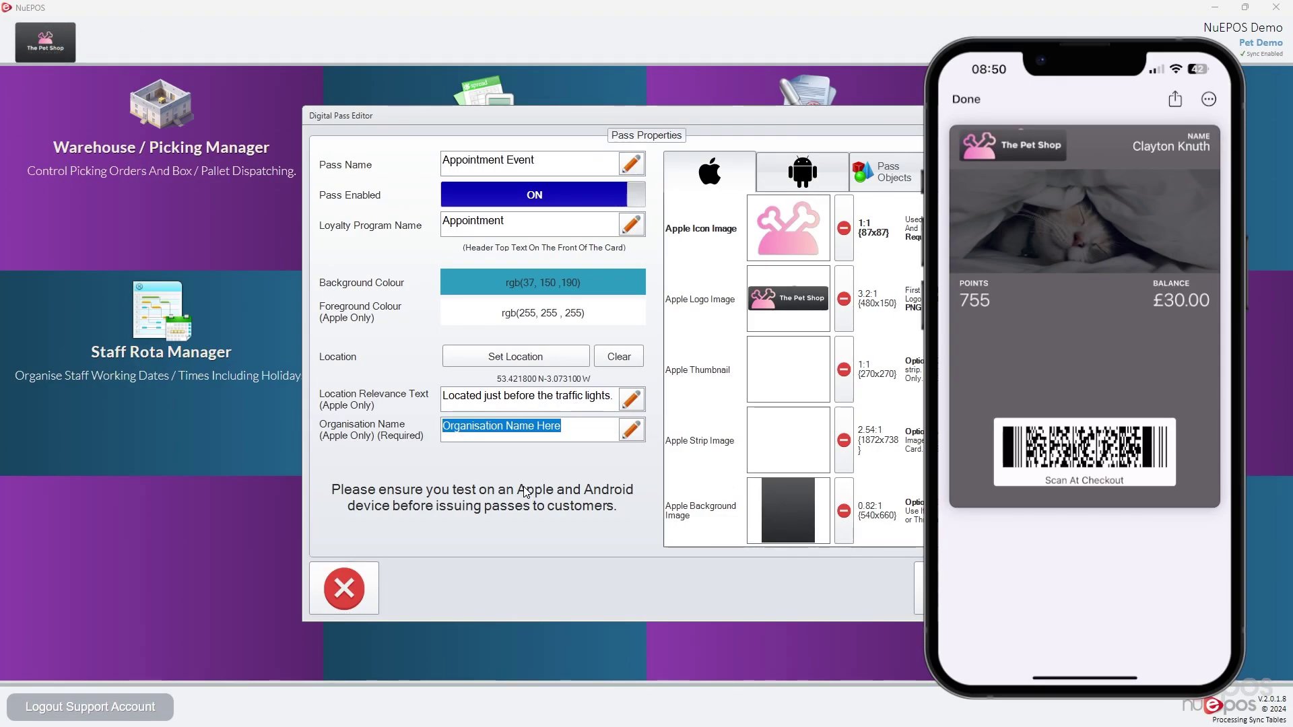
type("The Pet")
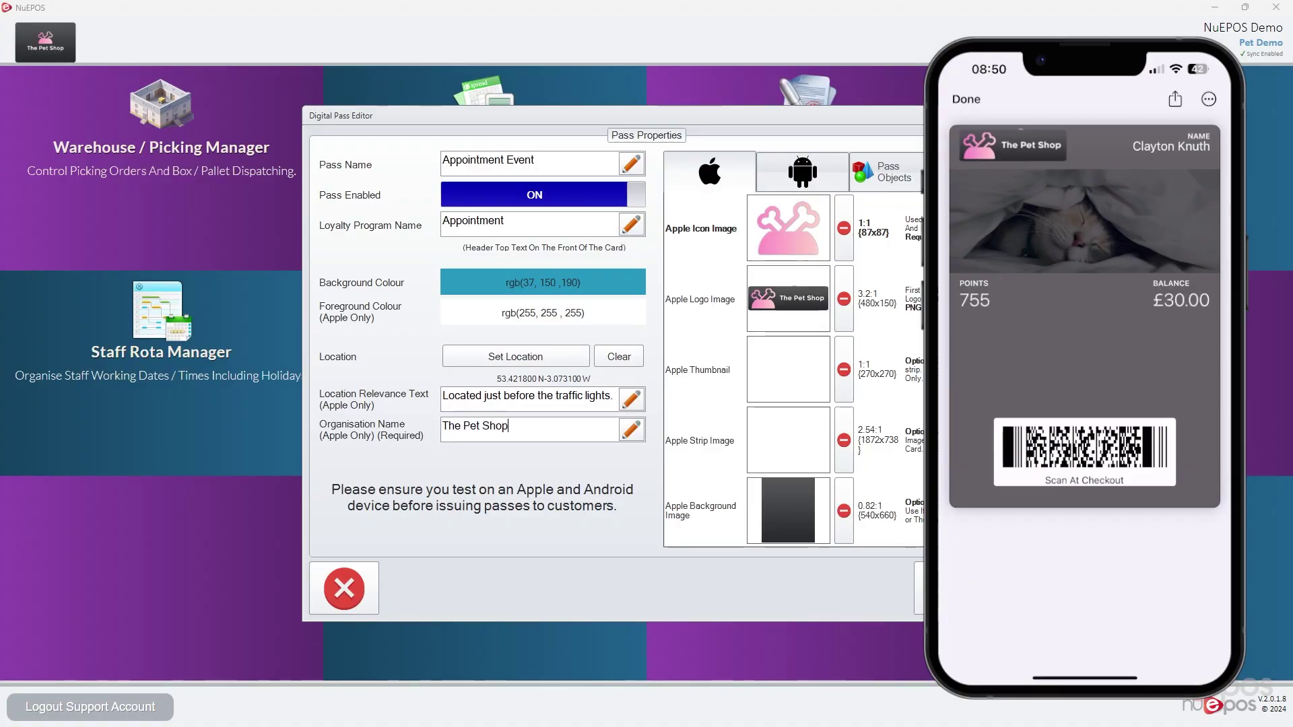
type(" Shop")
left_click(882, 173)
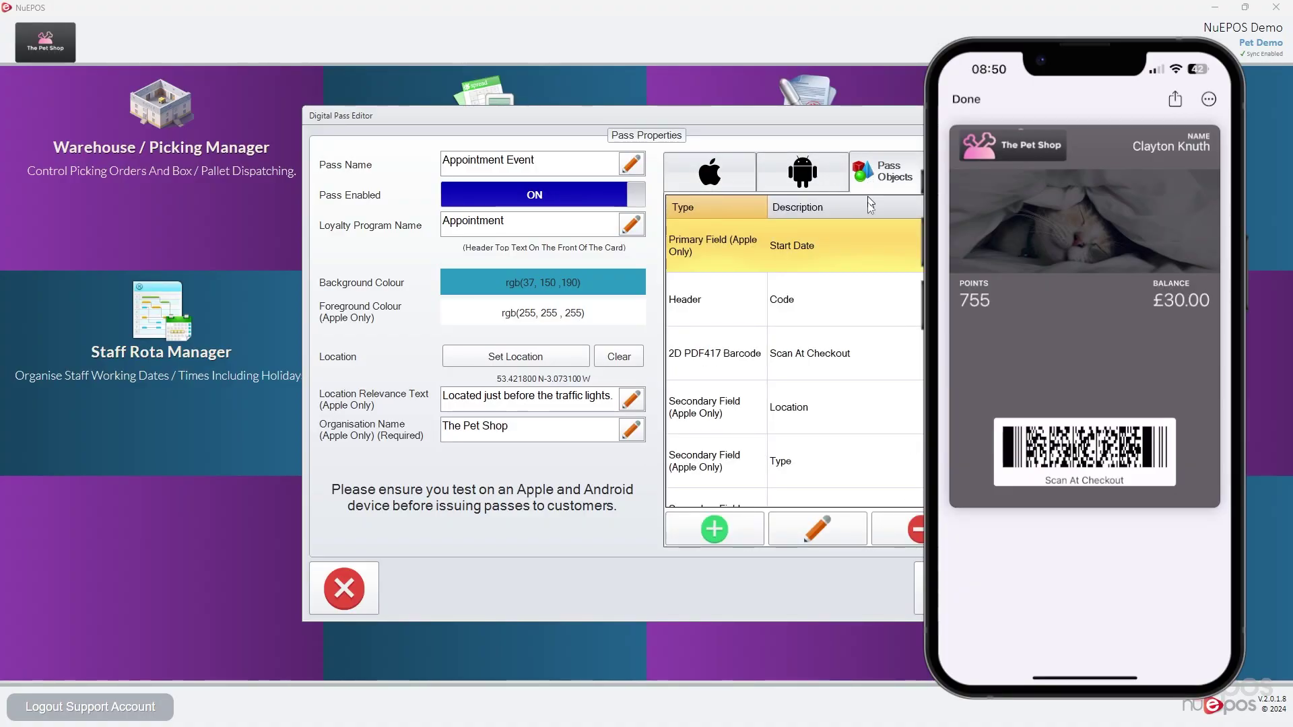
scroll(893, 303, "down", 2)
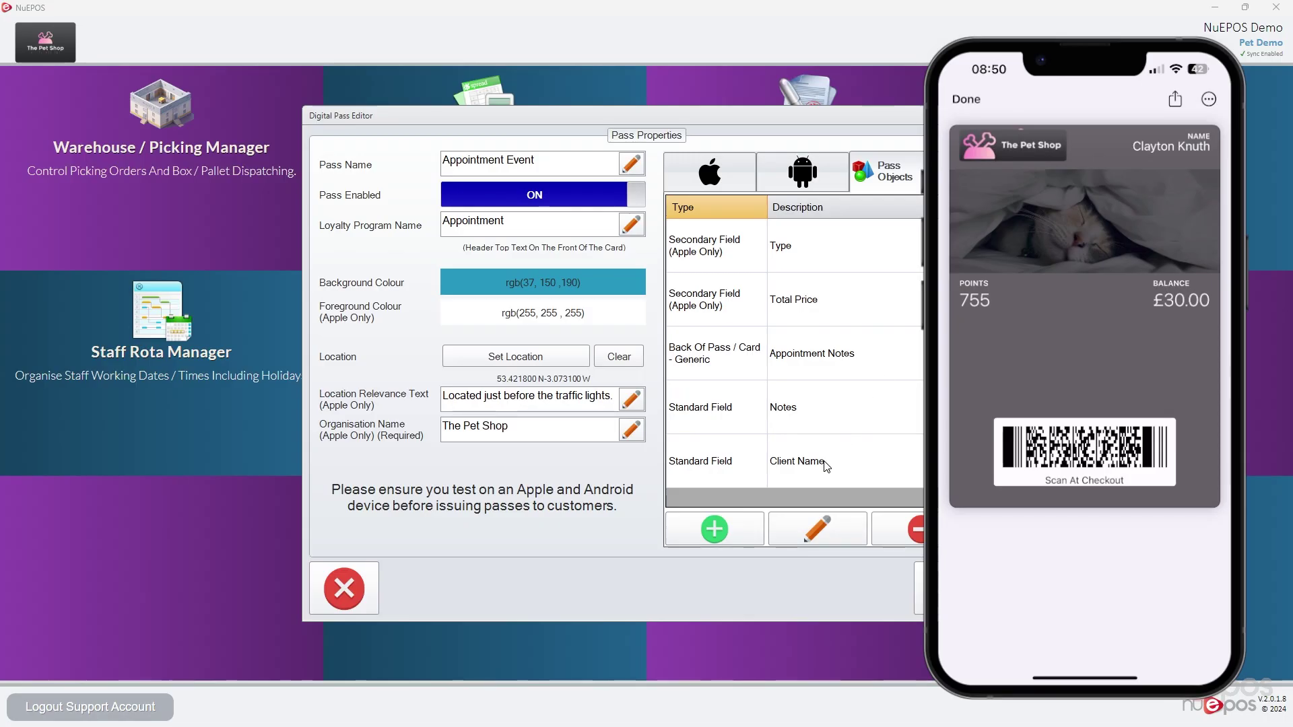
scroll(827, 465, "up", 2)
scroll(830, 352, "down", 2)
scroll(842, 364, "up", 2)
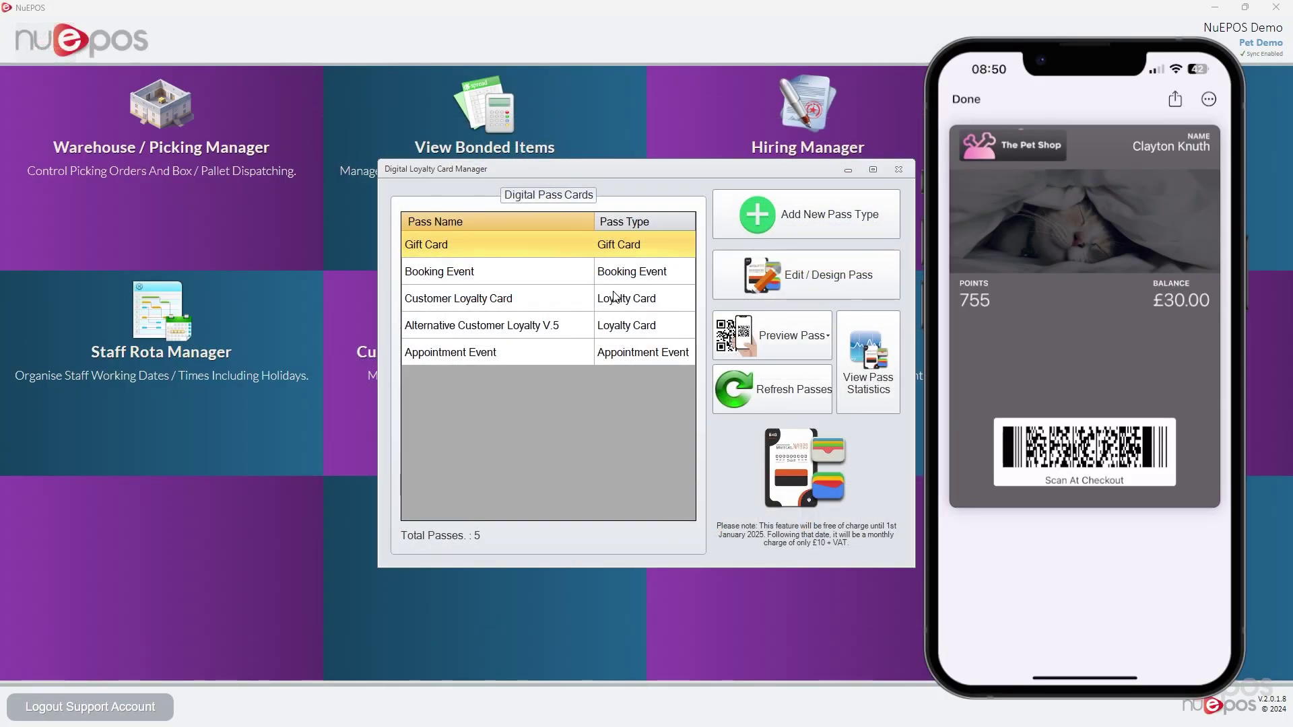
In the appointments scheduler, create a new event in a Room 1 late-morning slot
left_click(667, 351)
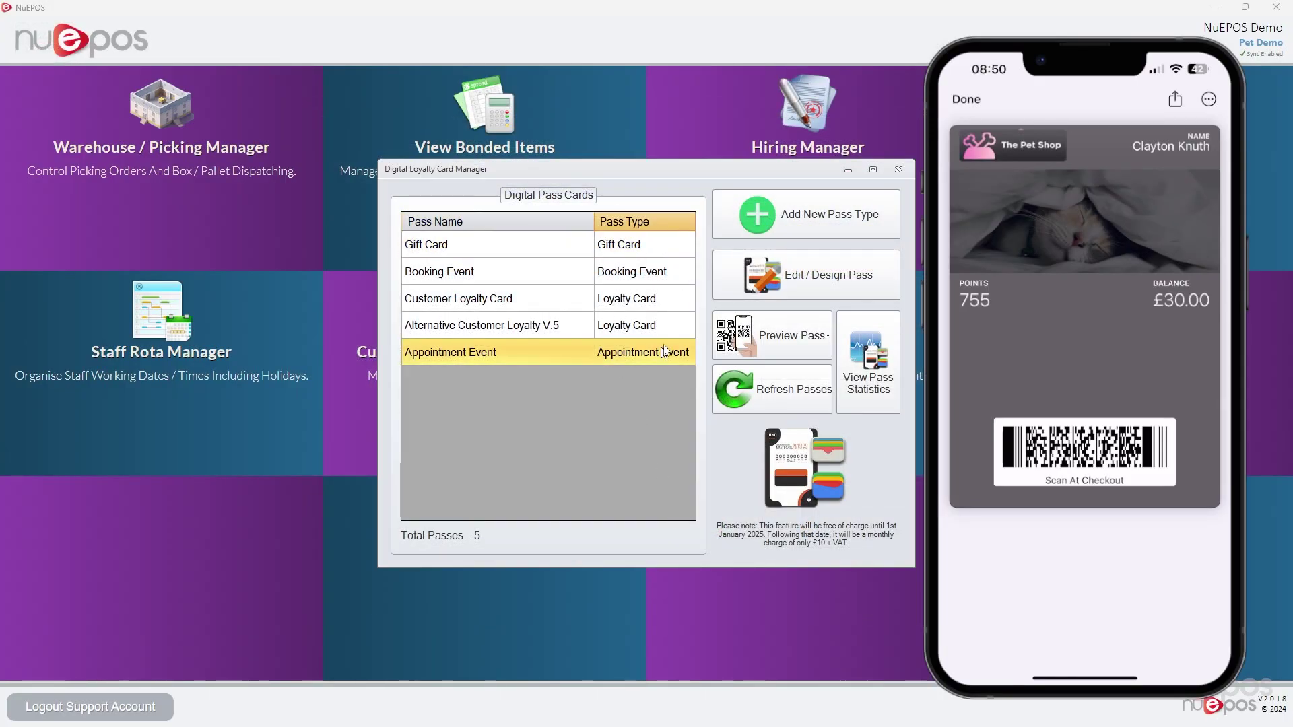
left_click(898, 169)
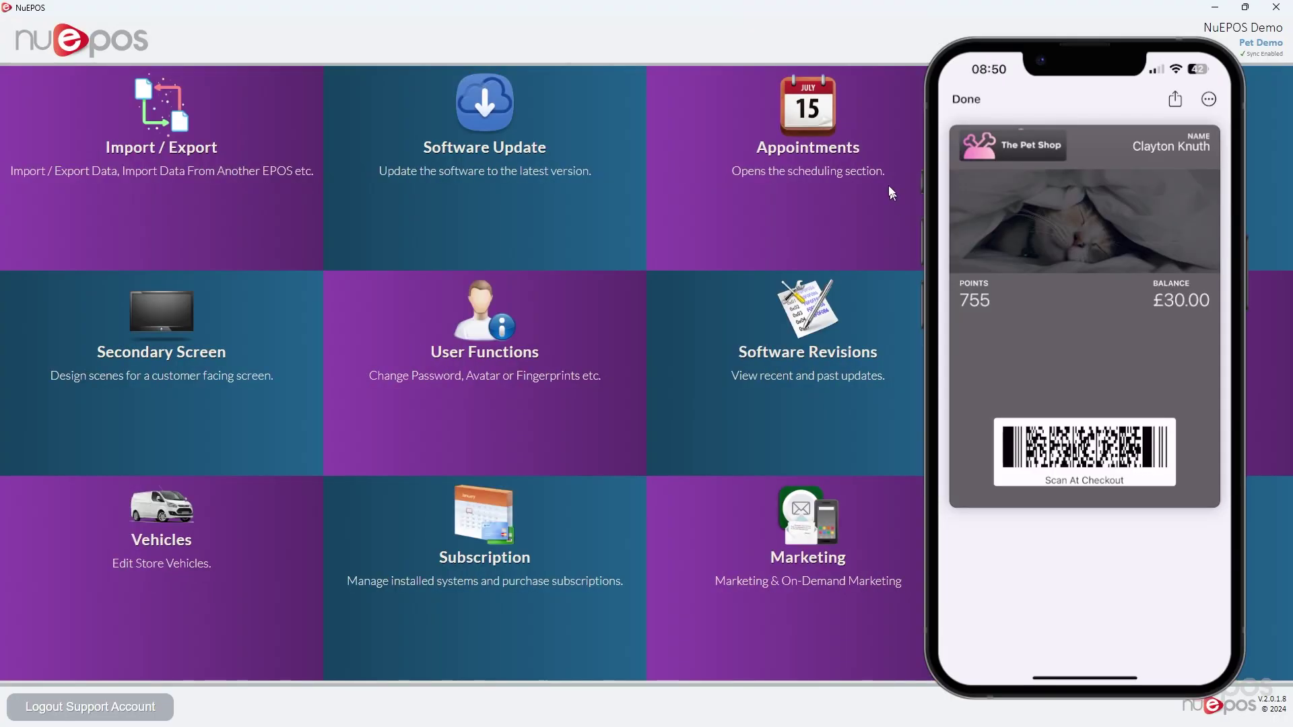
left_click(820, 127)
scroll(593, 404, "down", 3)
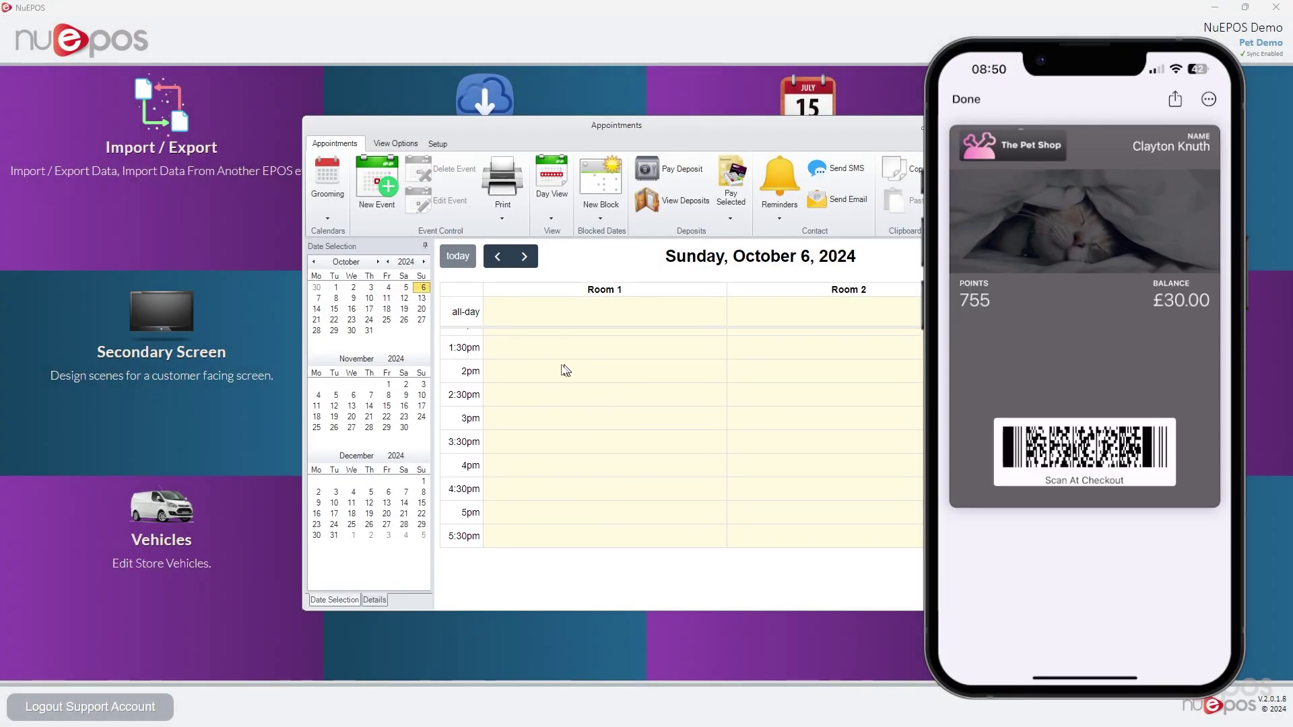
scroll(564, 370, "up", 2)
left_click_drag(537, 408, 537, 444)
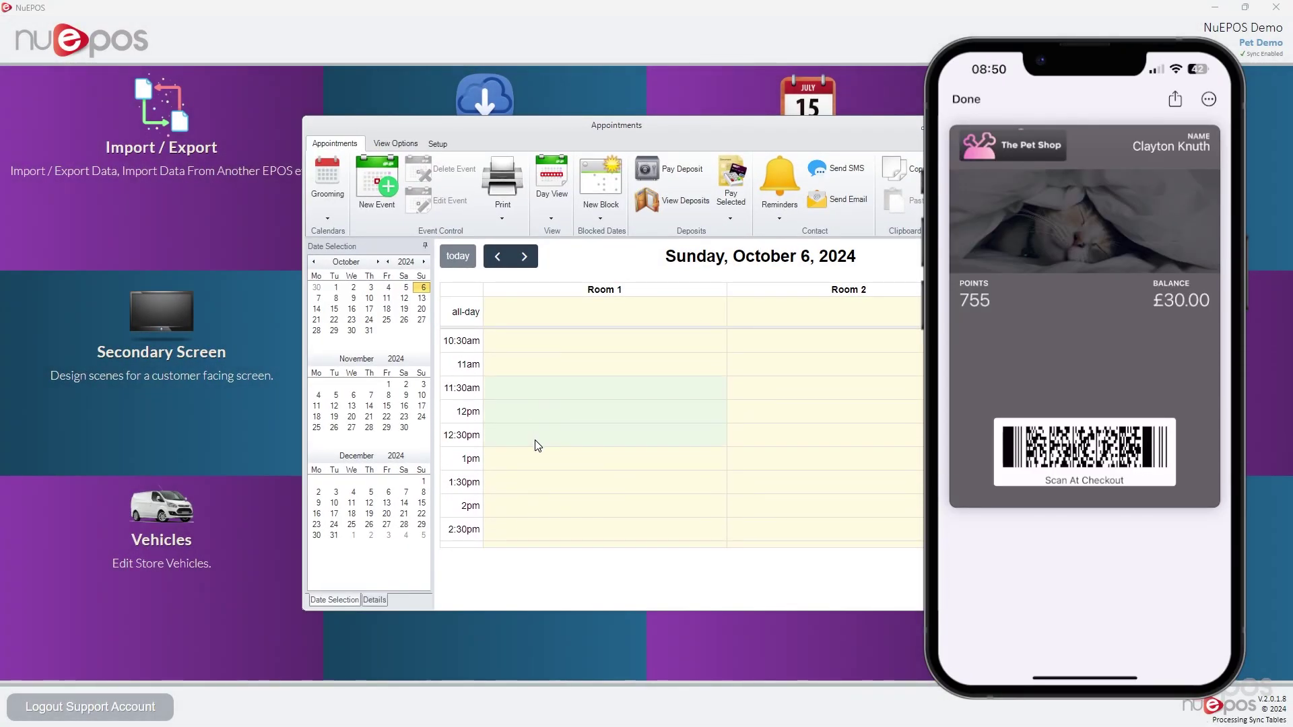
left_click(375, 188)
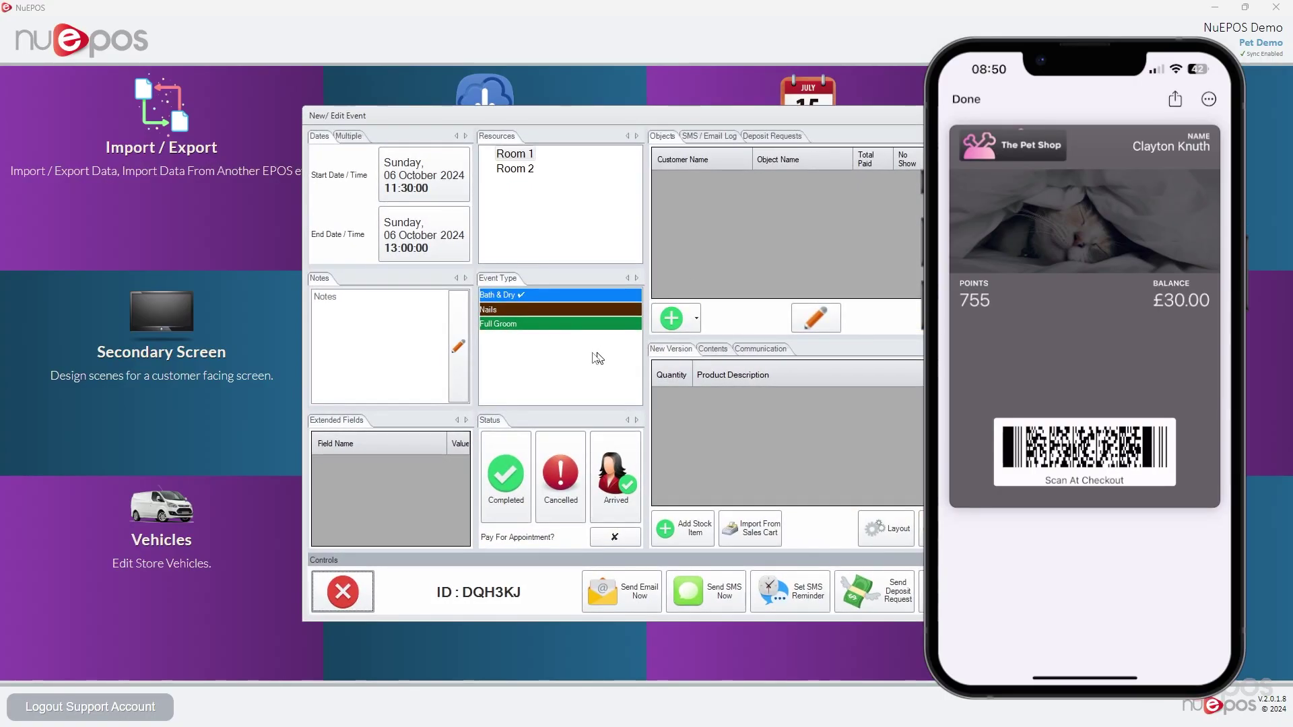
Add an existing customer and the first found stock item to the appointment, then save it
left_click(700, 322)
left_click(741, 349)
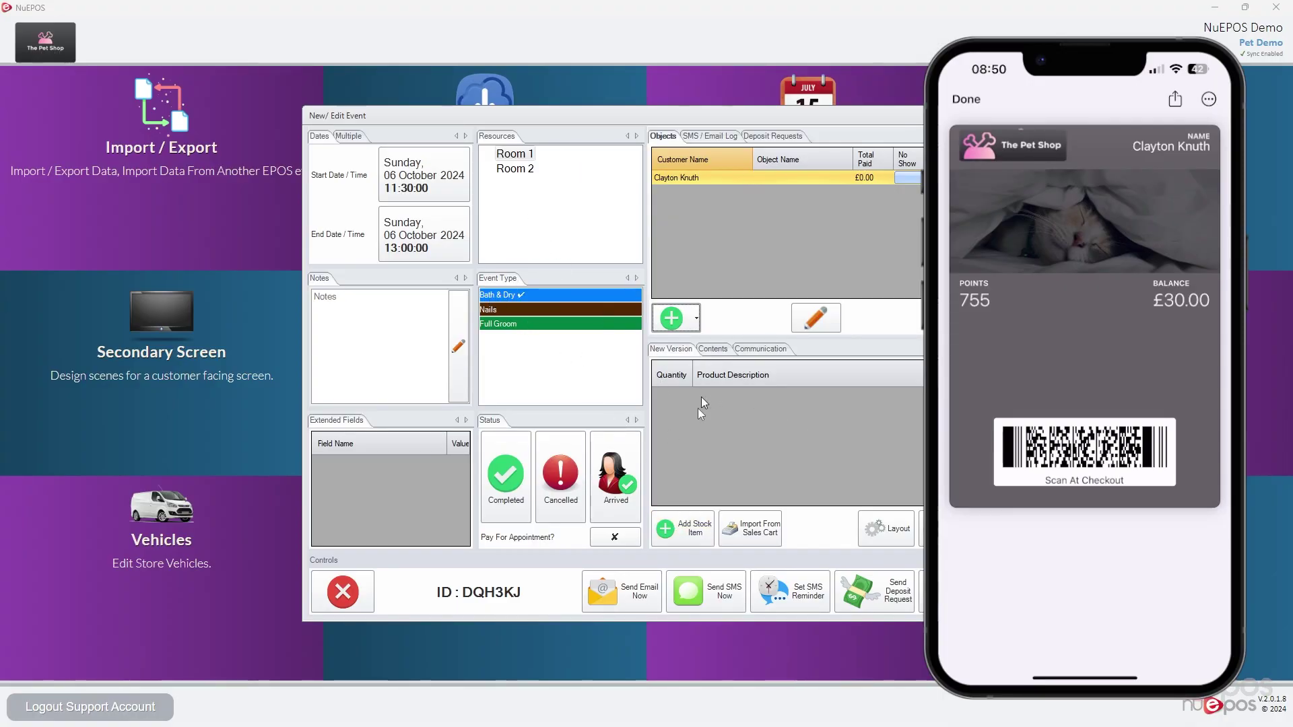
left_click(682, 529)
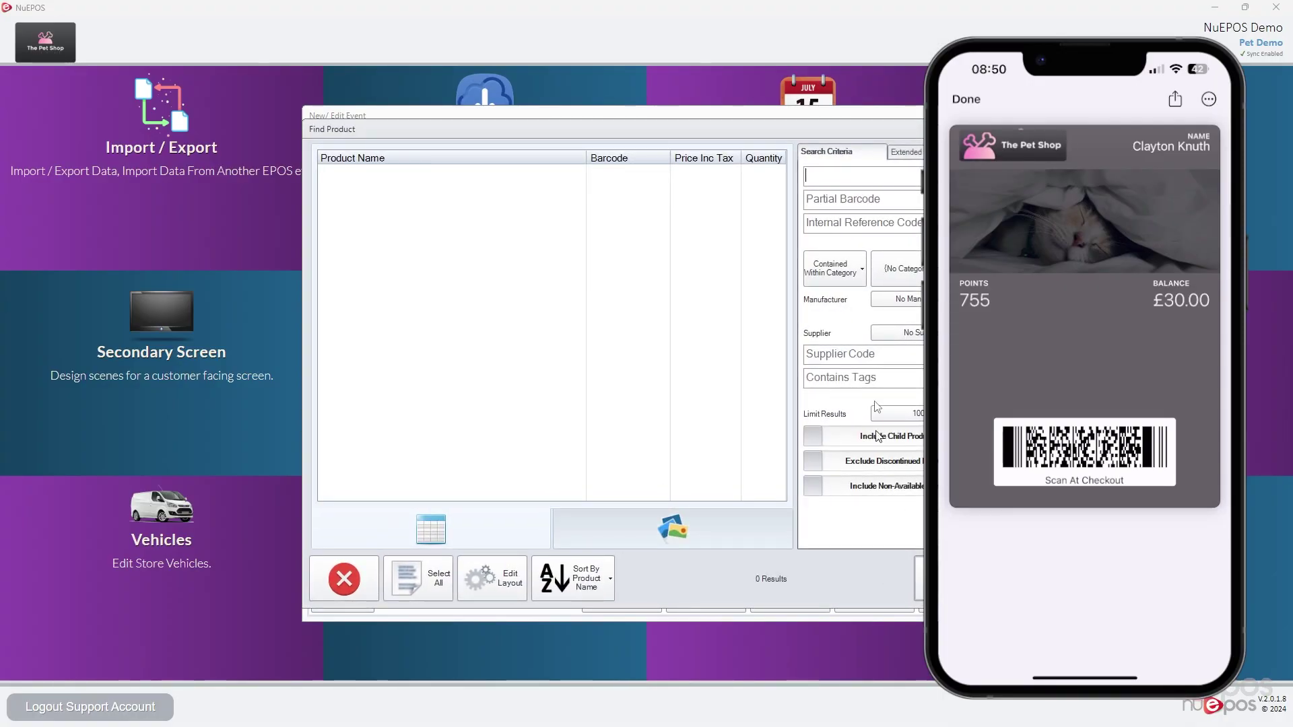
type("a")
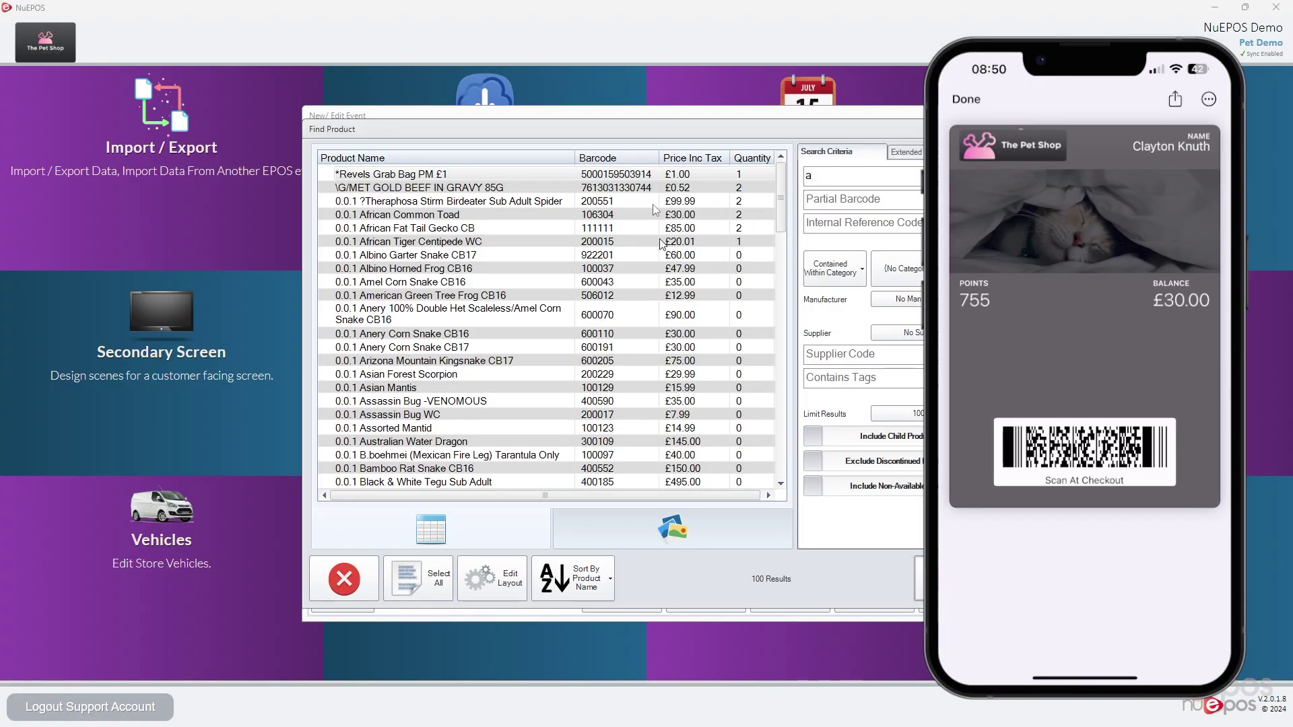
key("Return")
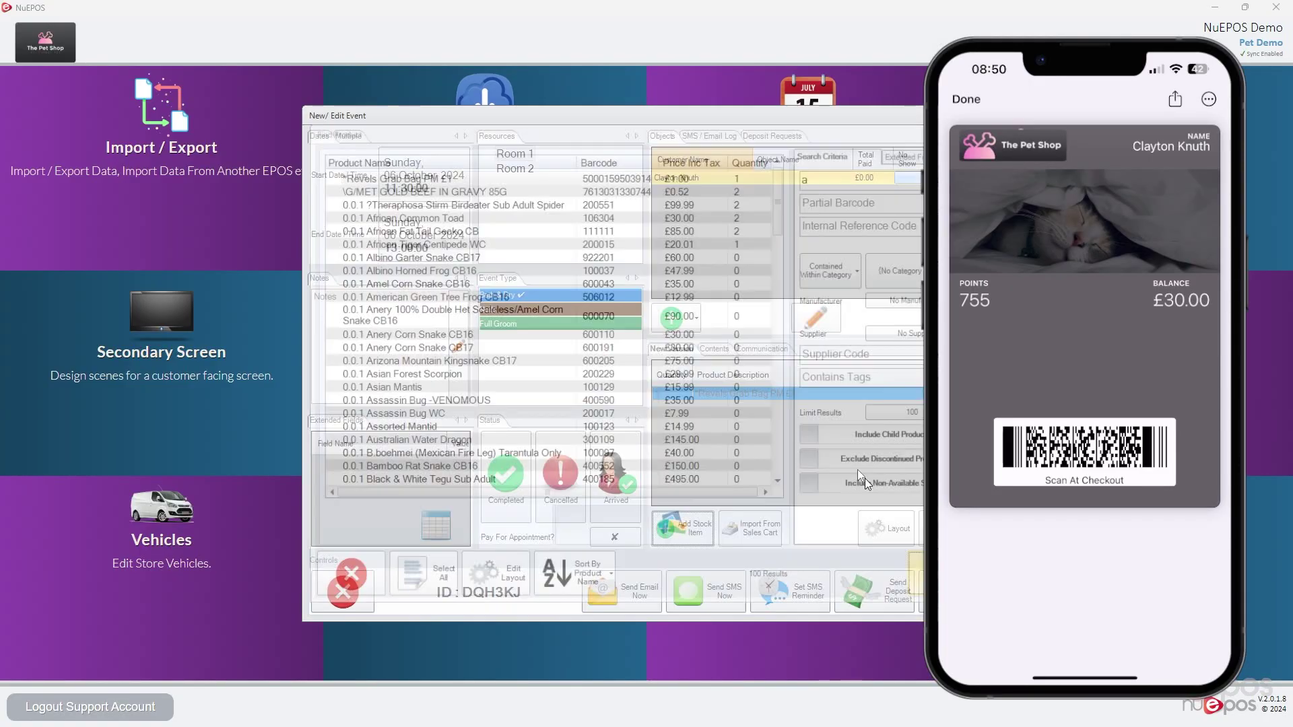
left_click(957, 592)
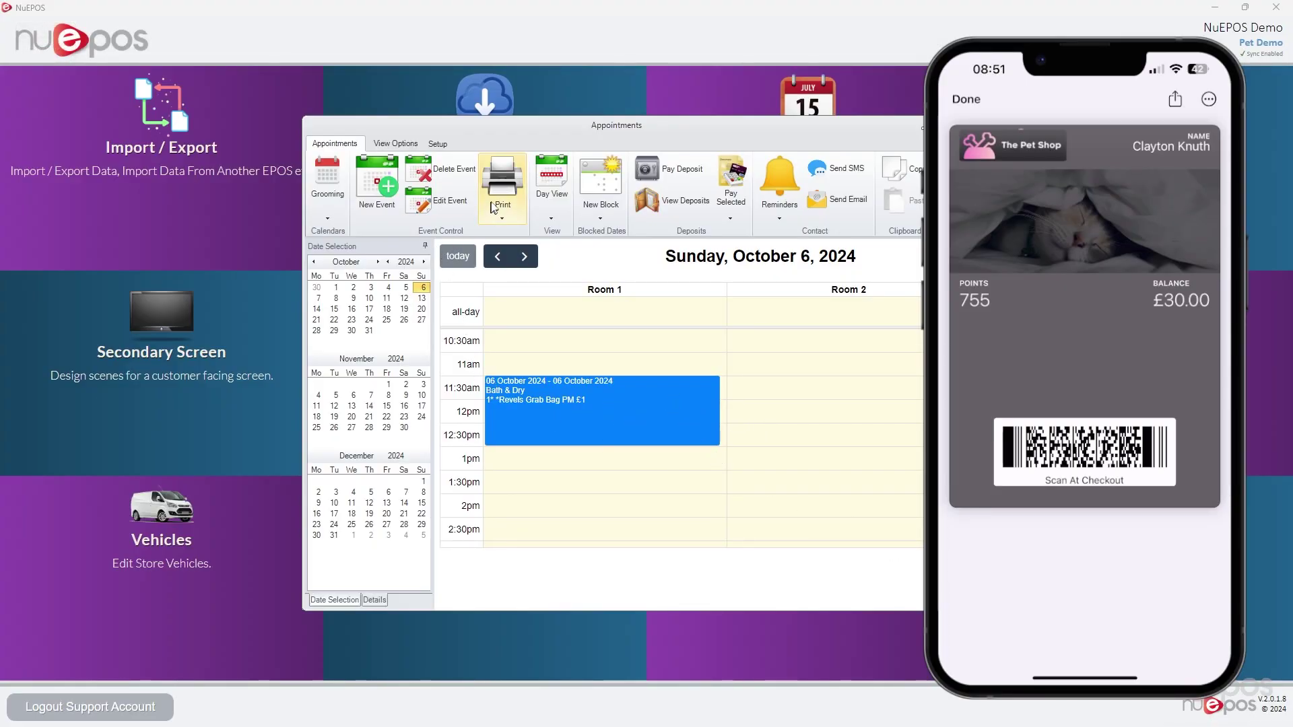
left_click(496, 202)
Generate the appointment's QR digital pass PDF, view it in Firefox, then minimise the browser
left_click(571, 306)
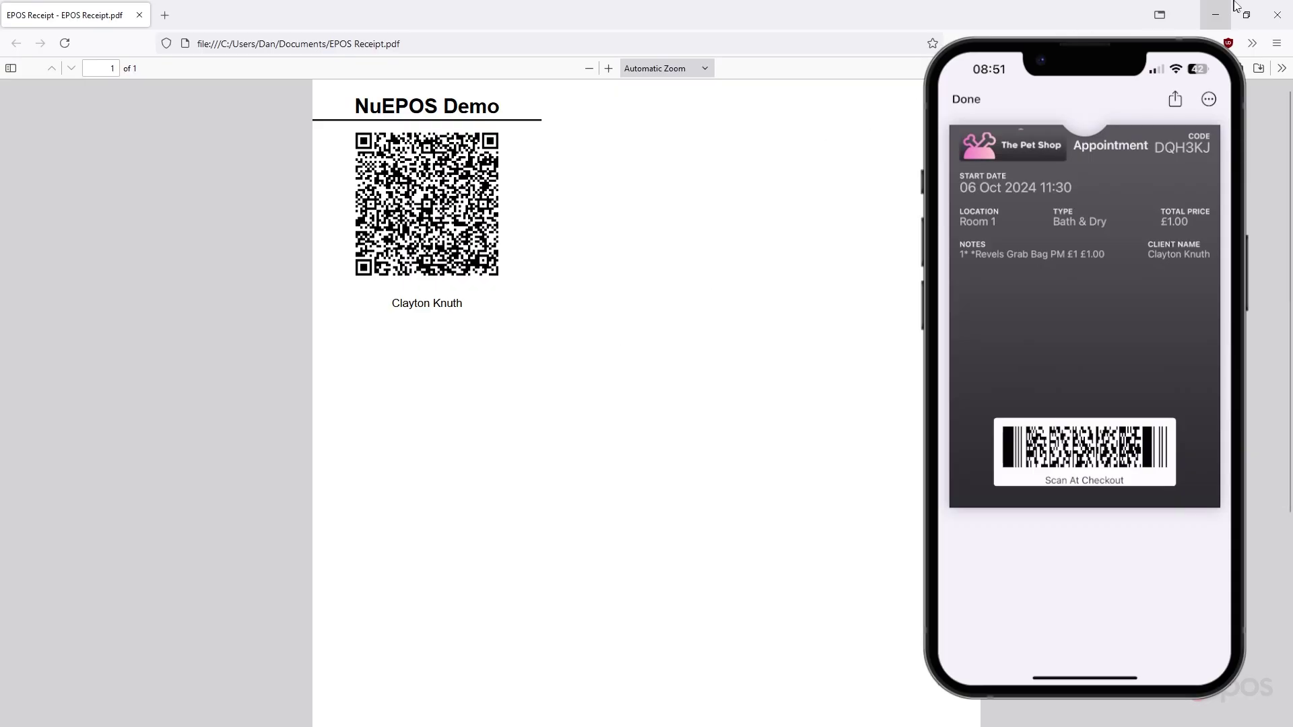
left_click(1278, 14)
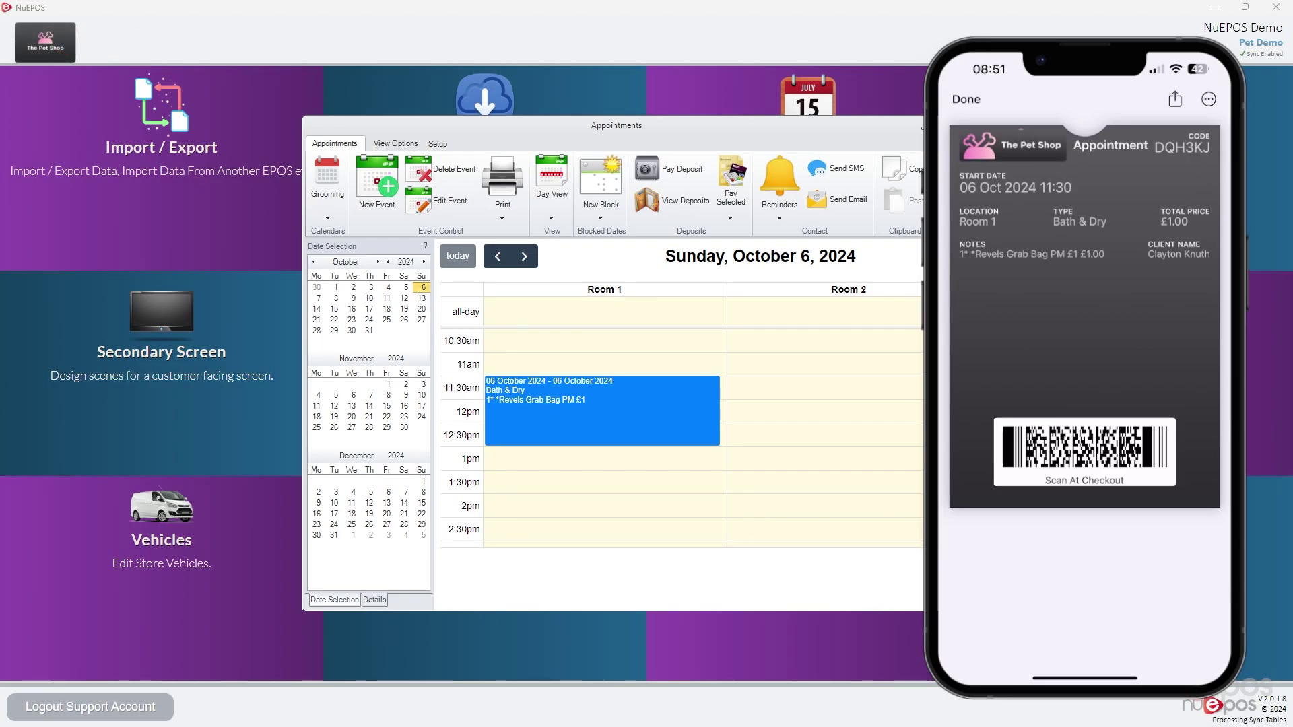
Close the appointments calendar and open the Appointment Event pass in the Digital Pass Designer
key("Escape")
scroll(745, 316, "down", 1)
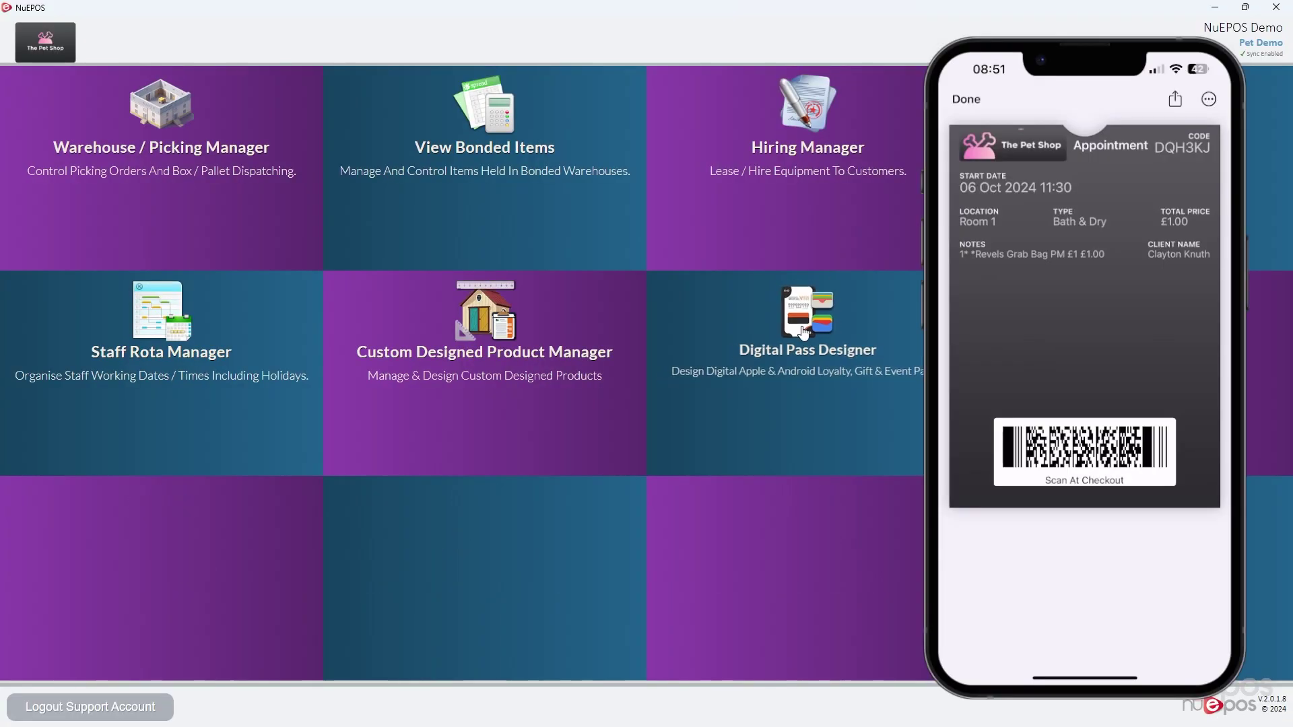
left_click(745, 310)
left_click(623, 353)
left_click(819, 275)
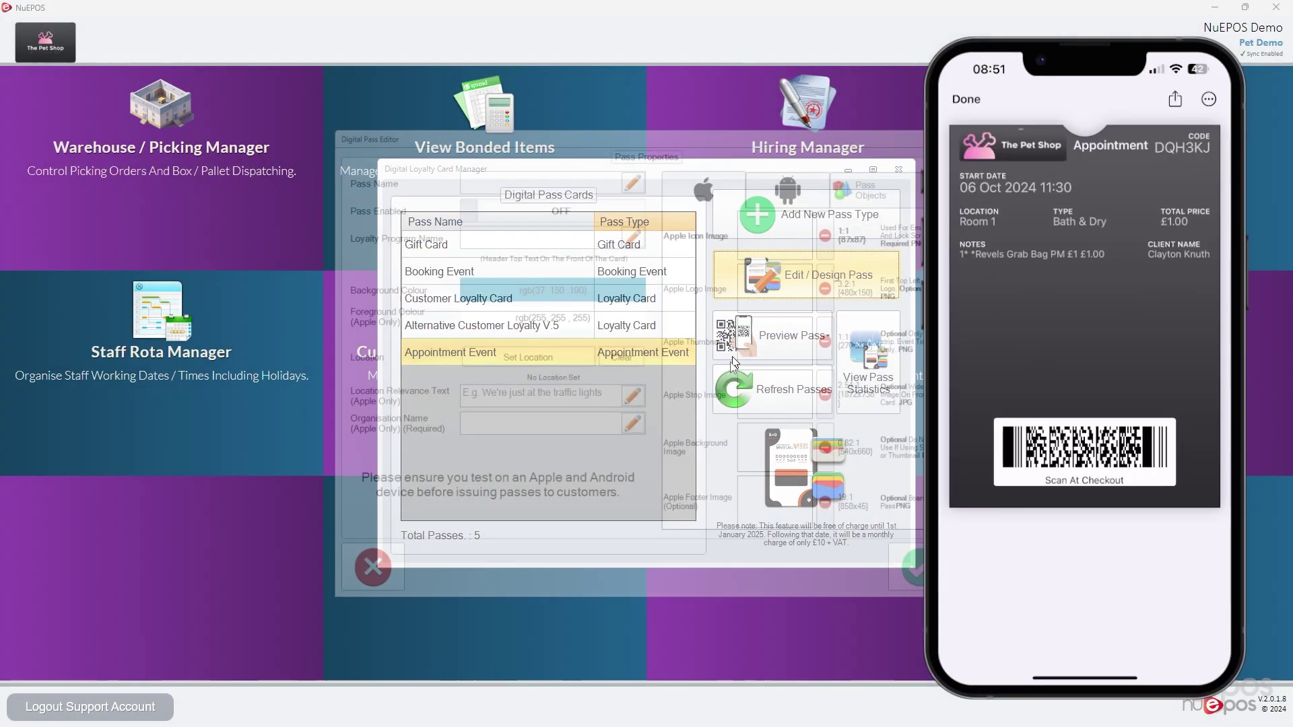
Review the pass fields from Type to Client Name, selecting the Total Price field
left_click(865, 168)
scroll(748, 459, "down", 3)
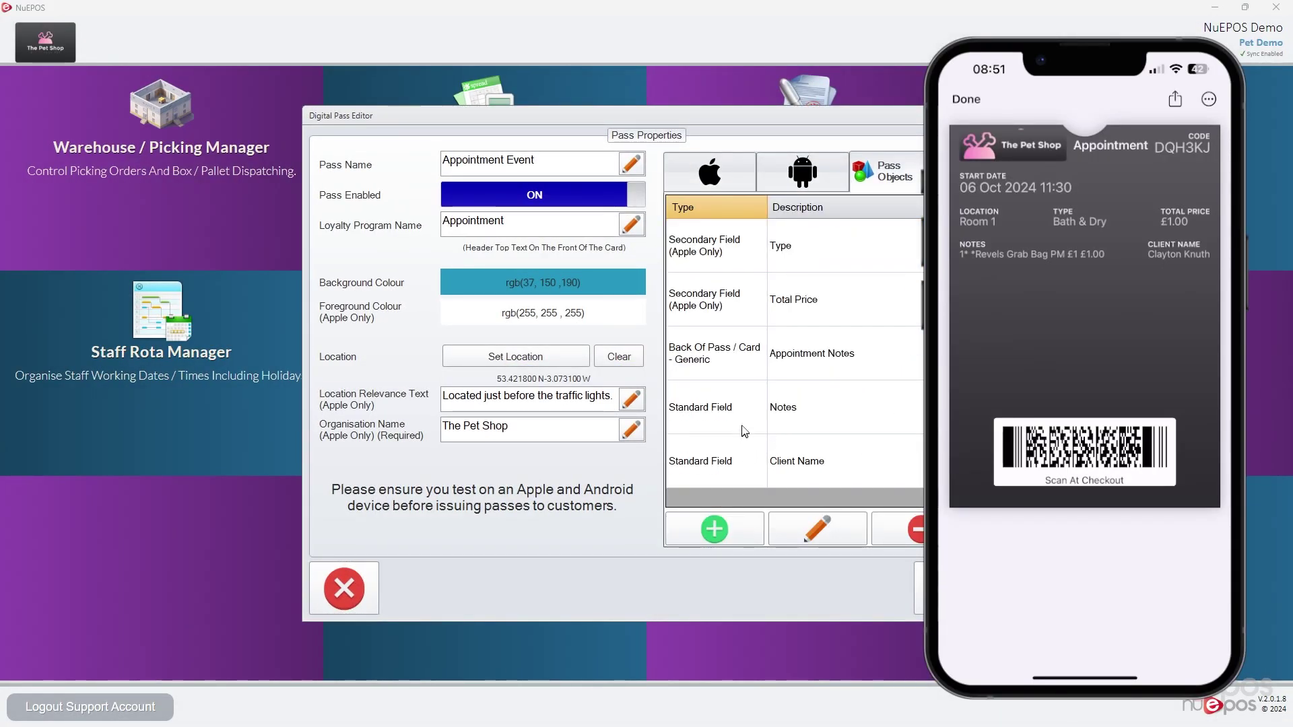
scroll(743, 424, "up", 3)
scroll(743, 423, "down", 3)
left_click(708, 305)
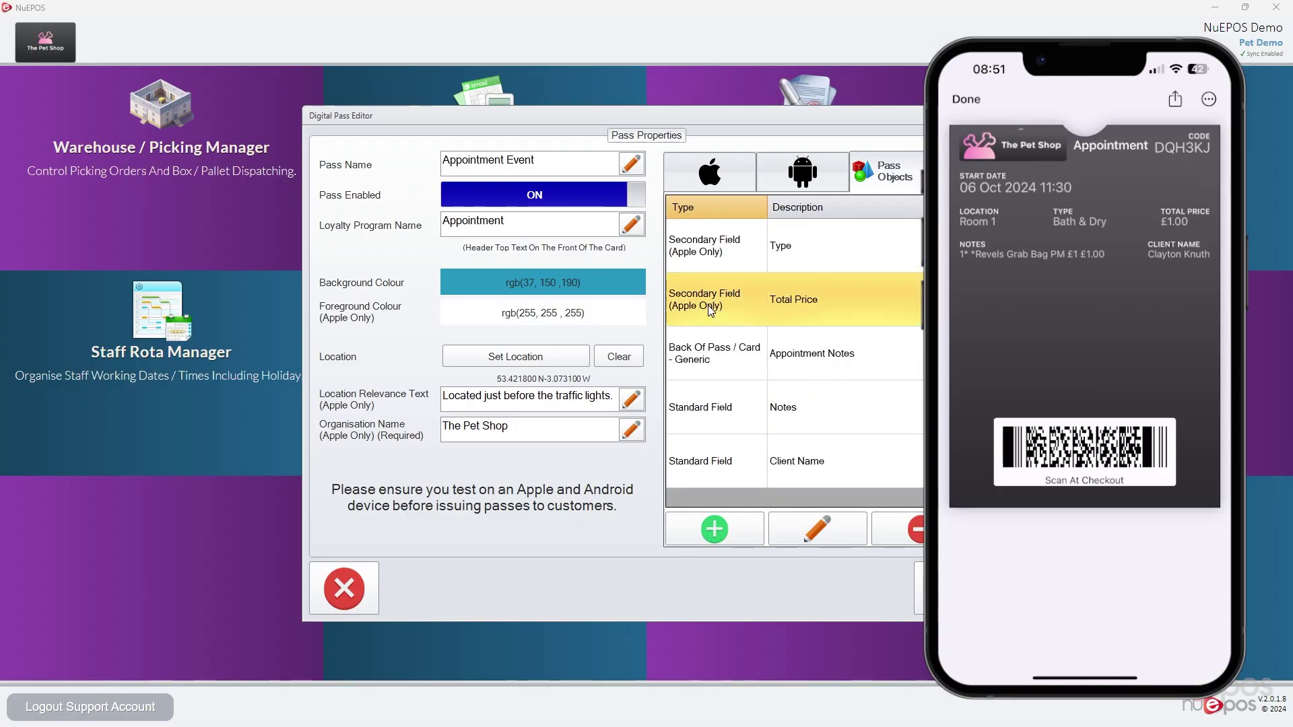
scroll(711, 303, "up", 3)
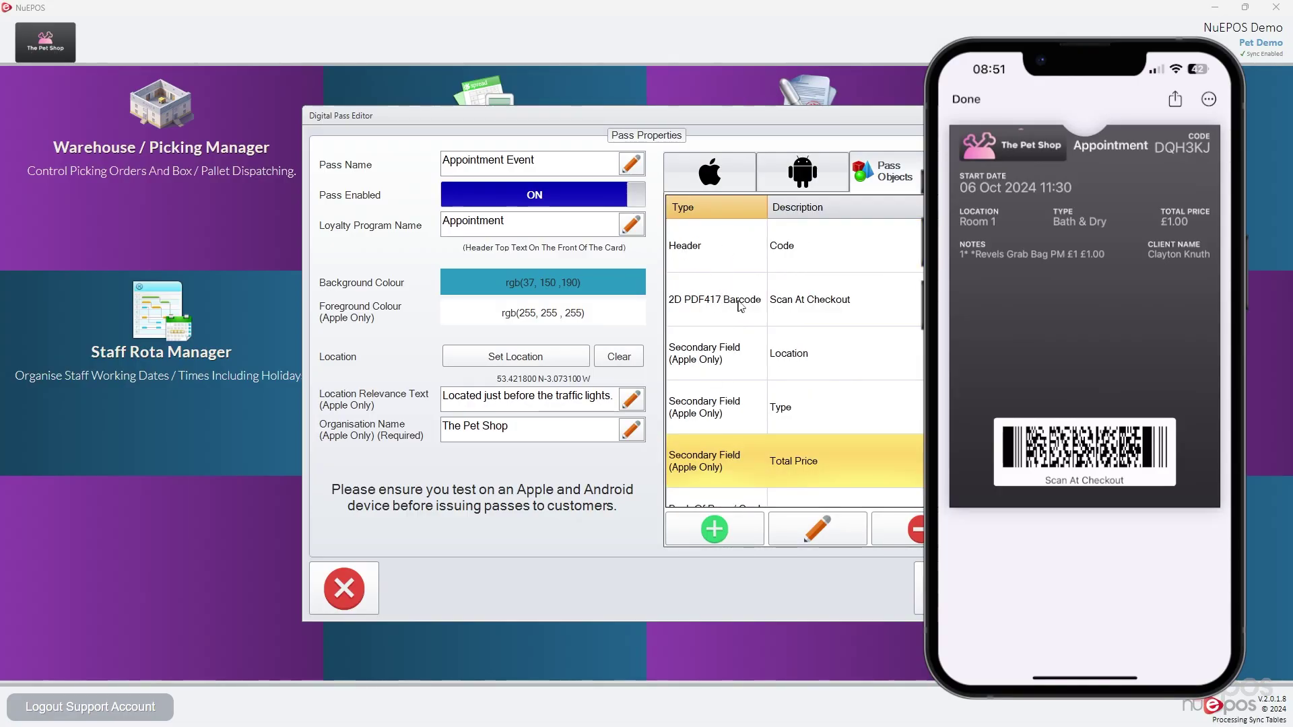
scroll(745, 311, "down", 3)
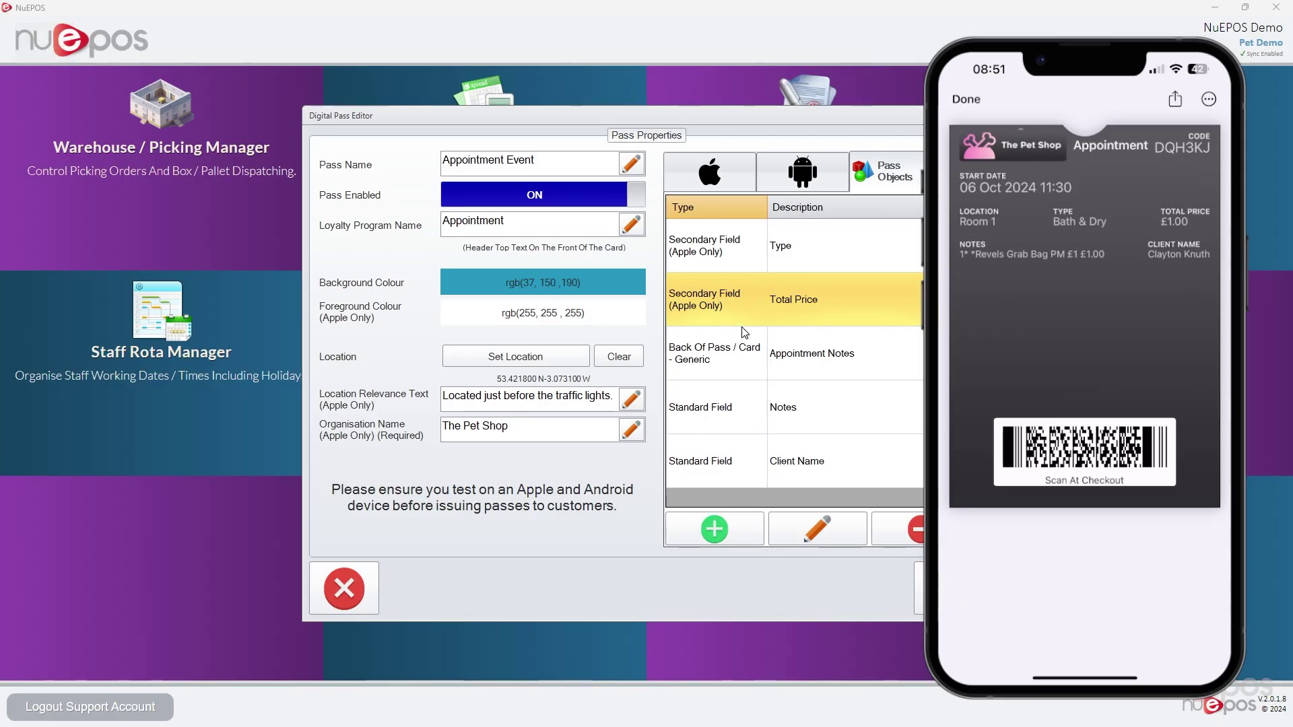